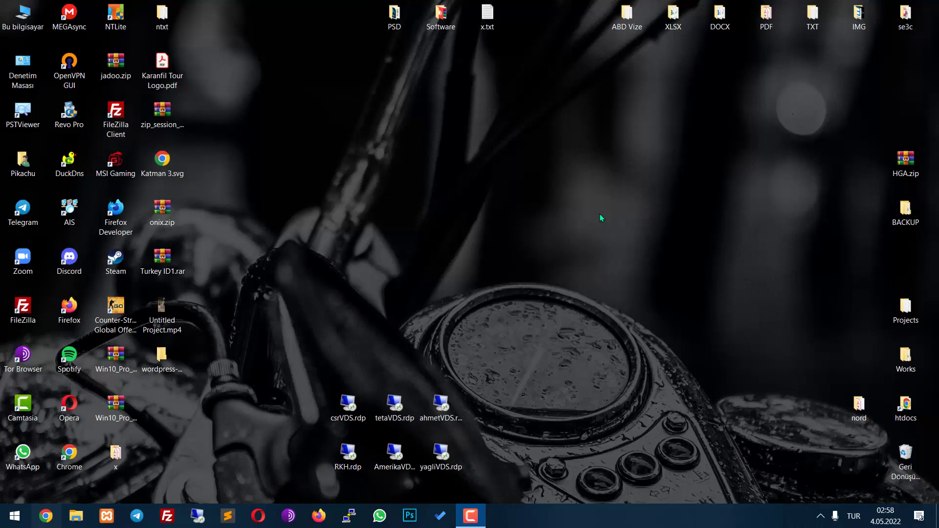
Refresh the desktop and briefly bring up Chrome before returning to the desktop
right_click(460, 112)
click(488, 167)
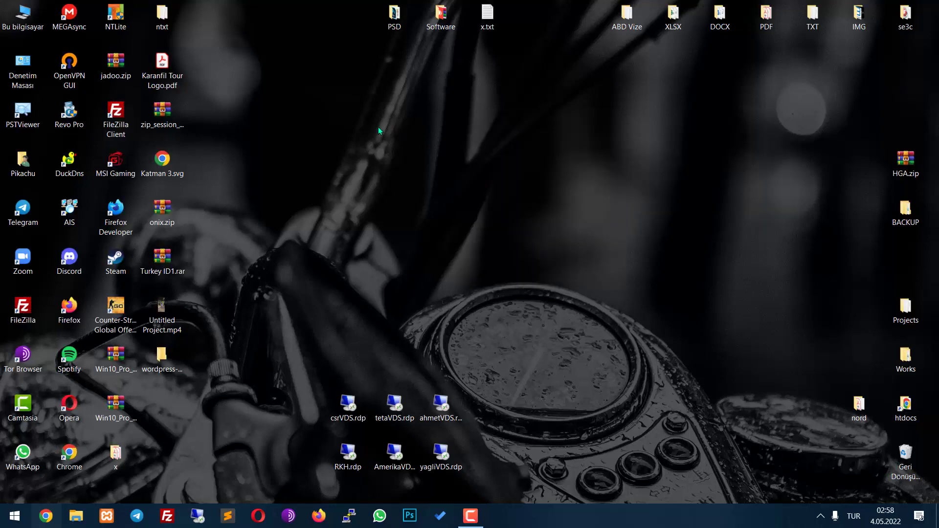
click(48, 519)
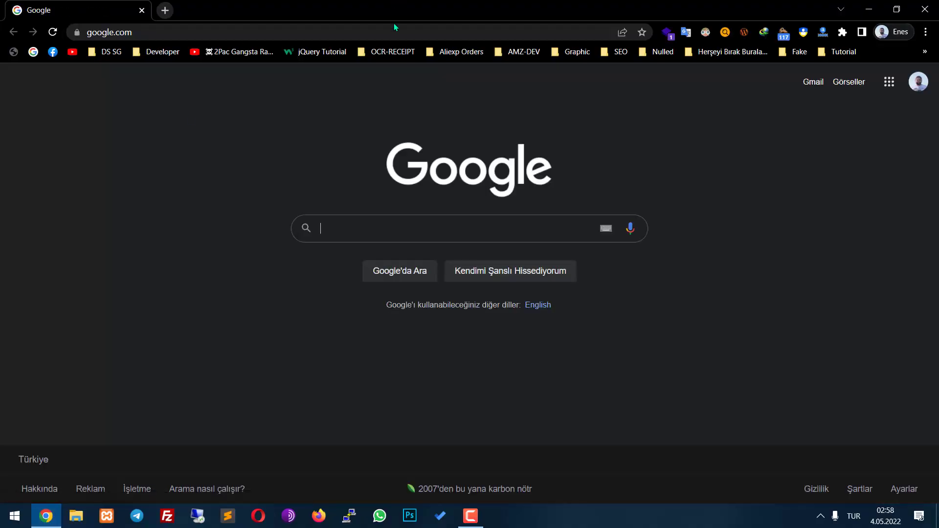
click(861, 9)
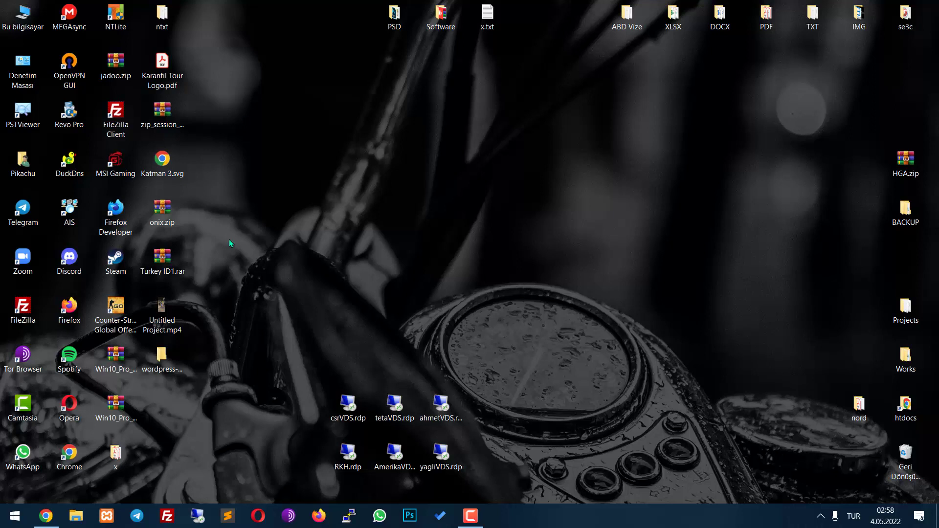
Launch XAMPP Control Panel, start MySQL and Apache, then minimize it
click(110, 511)
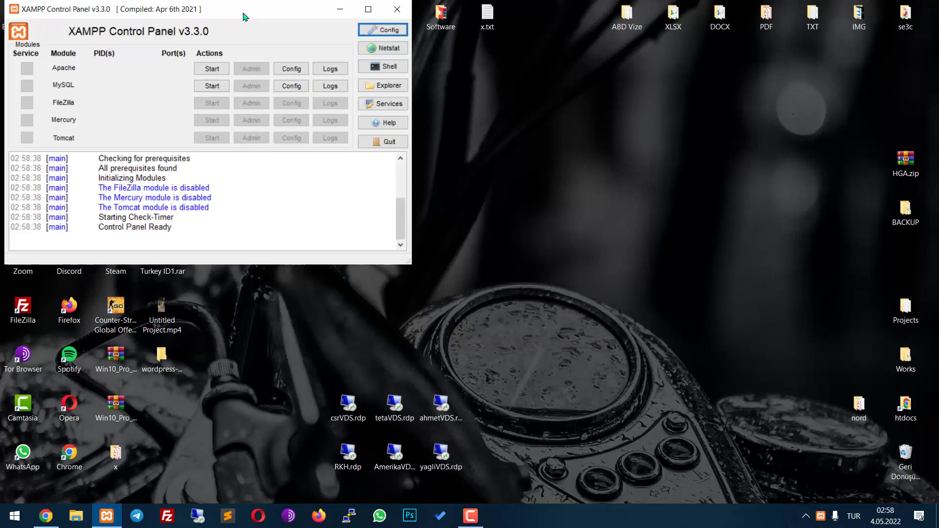
right_click(486, 119)
click(514, 172)
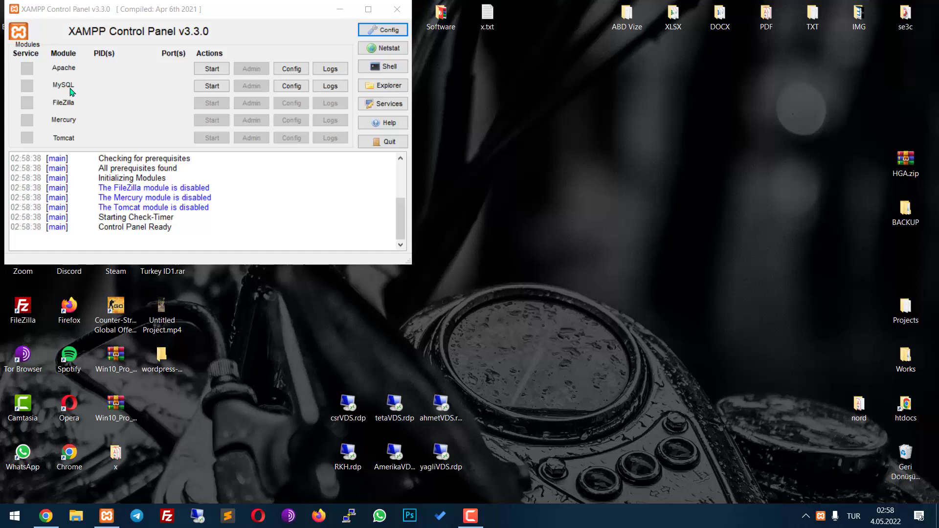
click(210, 87)
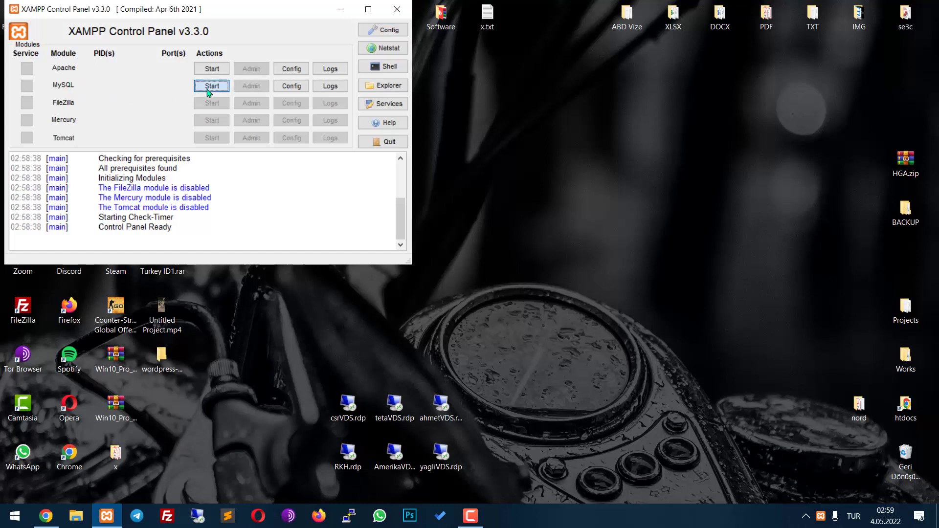
click(222, 68)
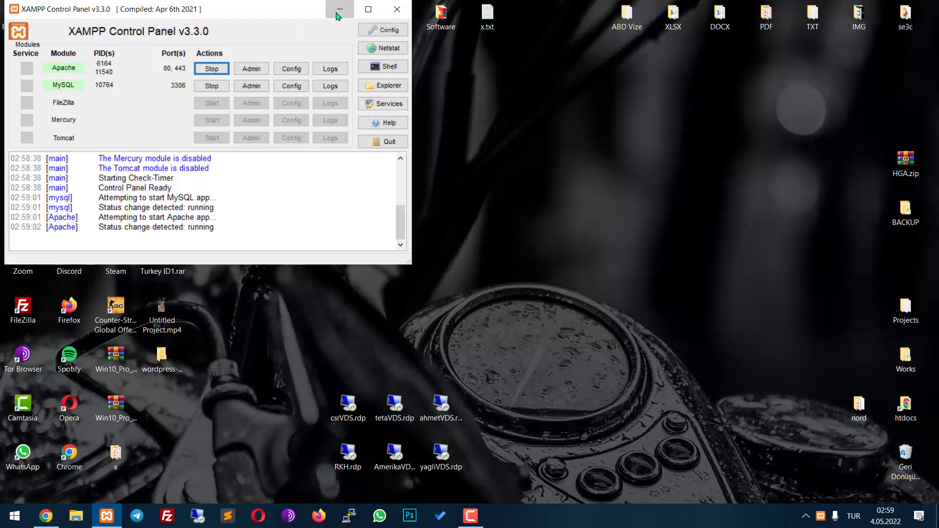
click(339, 10)
Load localhost in Chrome and inspect the empty 'Index of /' listing
mouse_move(46, 516)
click(43, 484)
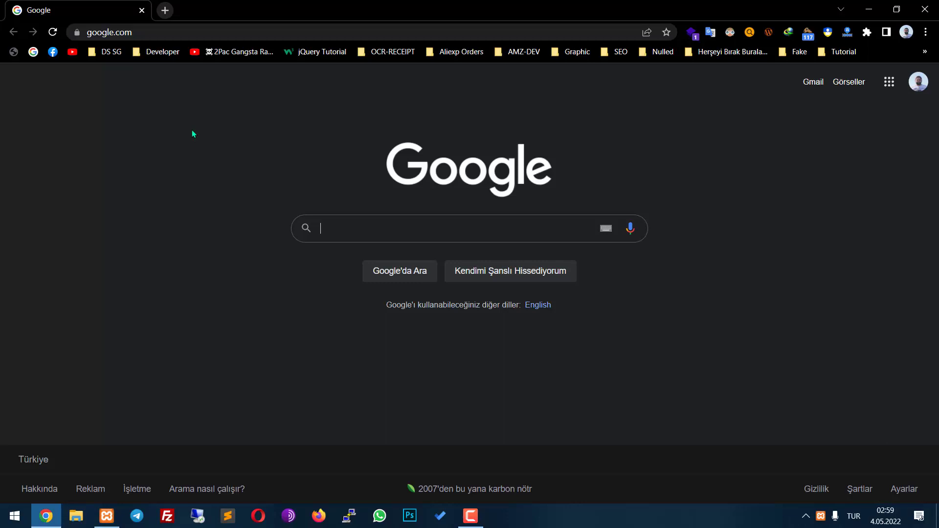
click(190, 34)
text(lo)
key(Return)
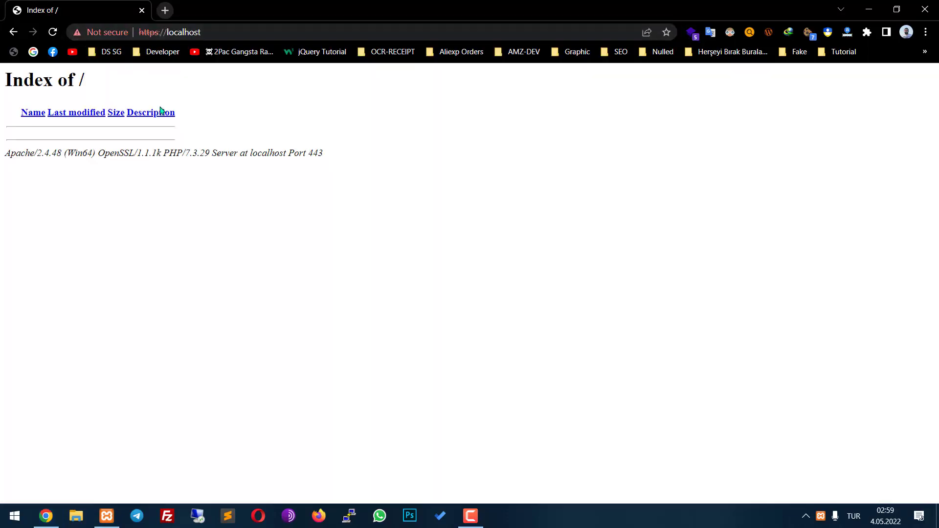
key(ctrl+a)
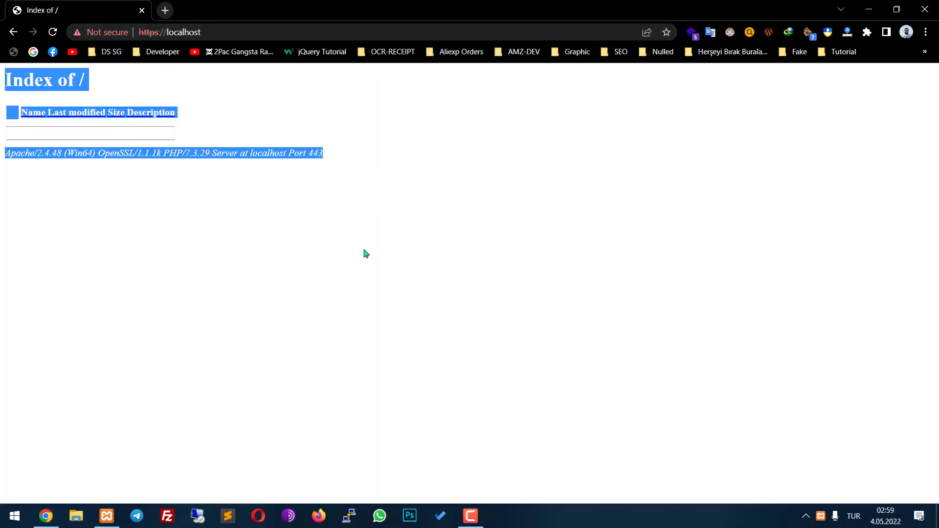
click(366, 252)
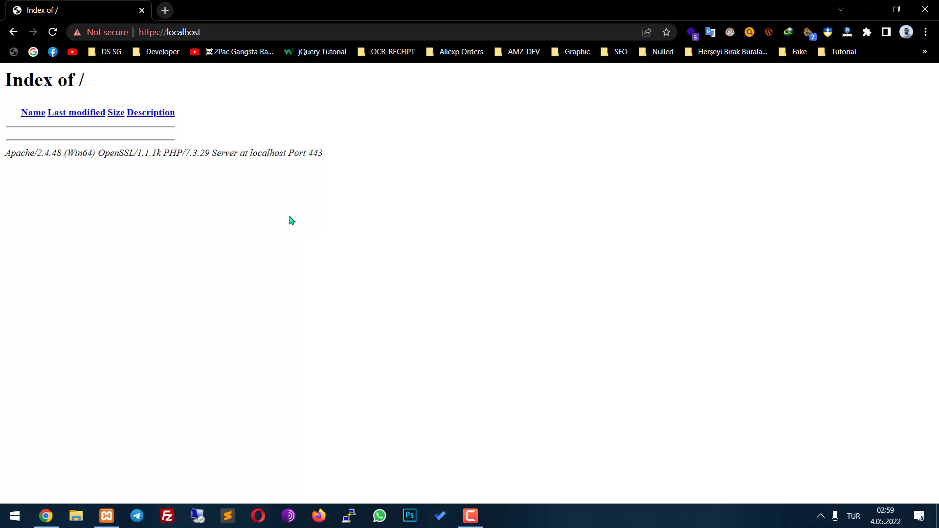
key(ctrl+a)
click(309, 323)
key(ctrl+a)
Open the htdocs folder from the desktop to confirm it is empty, then return to Chrome
click(936, 516)
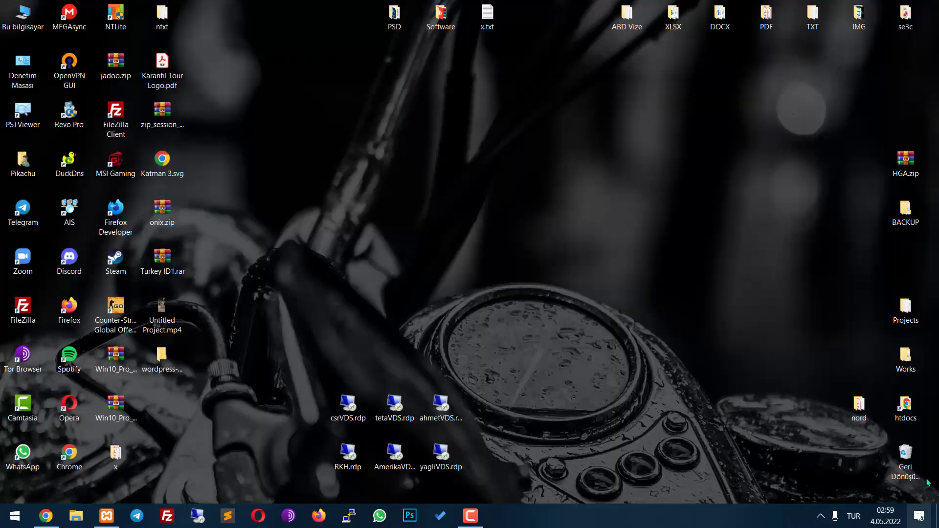
double_click(906, 404)
drag(263, 200, 138, 96)
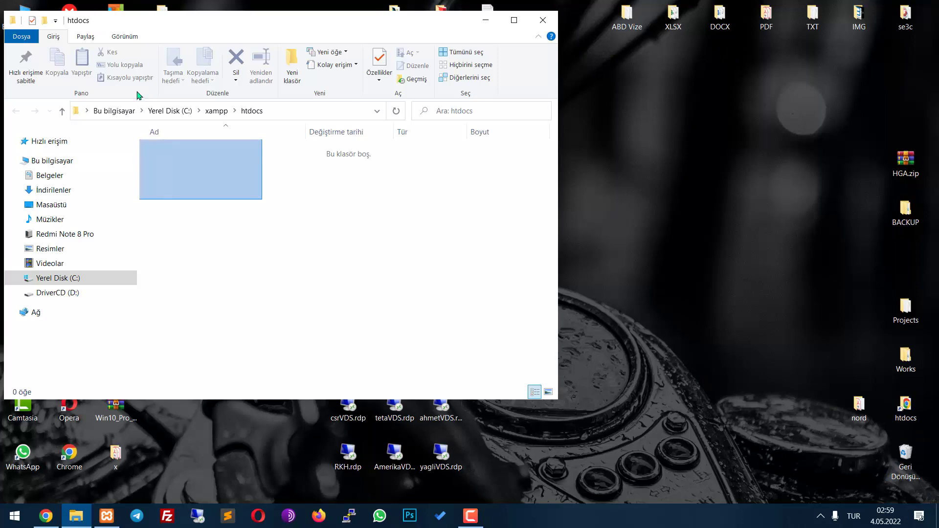
click(486, 20)
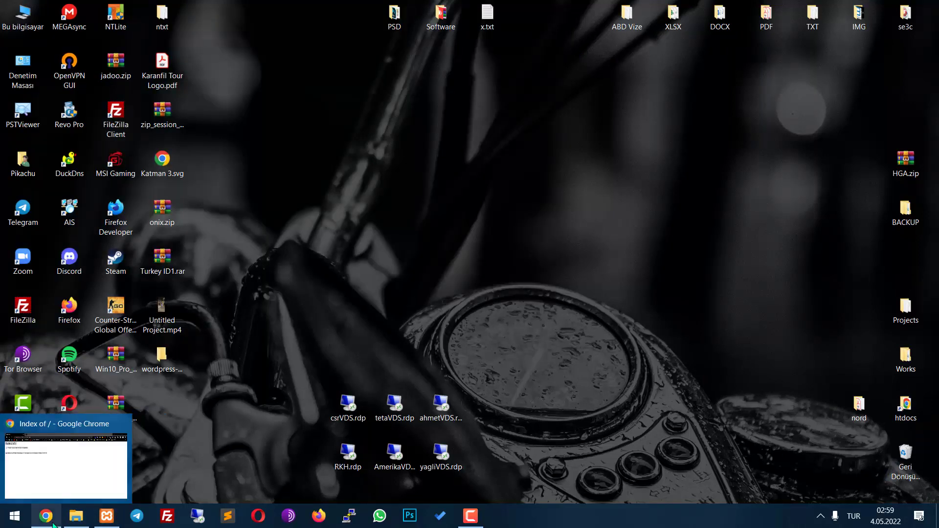
click(54, 525)
Go to wordpress.org in a new tab and switch to the Türkçe site
key(ctrl+t)
text(wo)
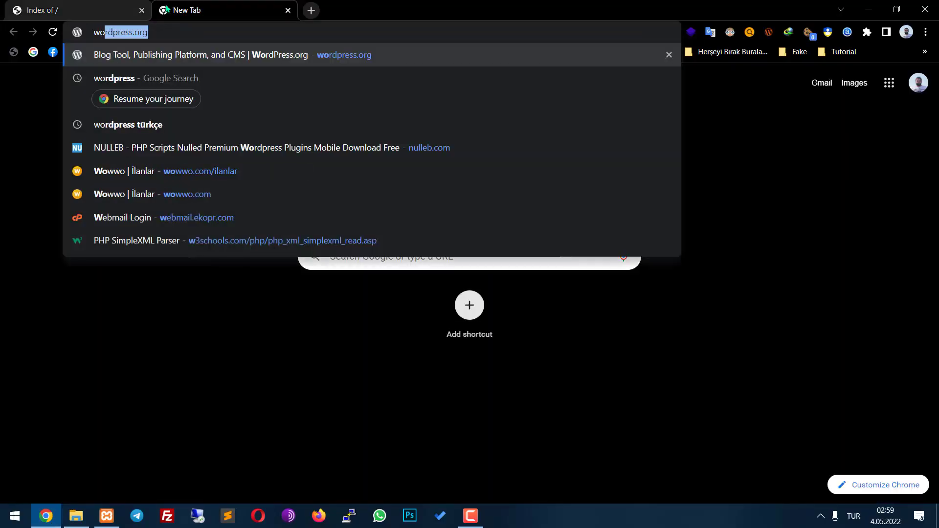
key(Return)
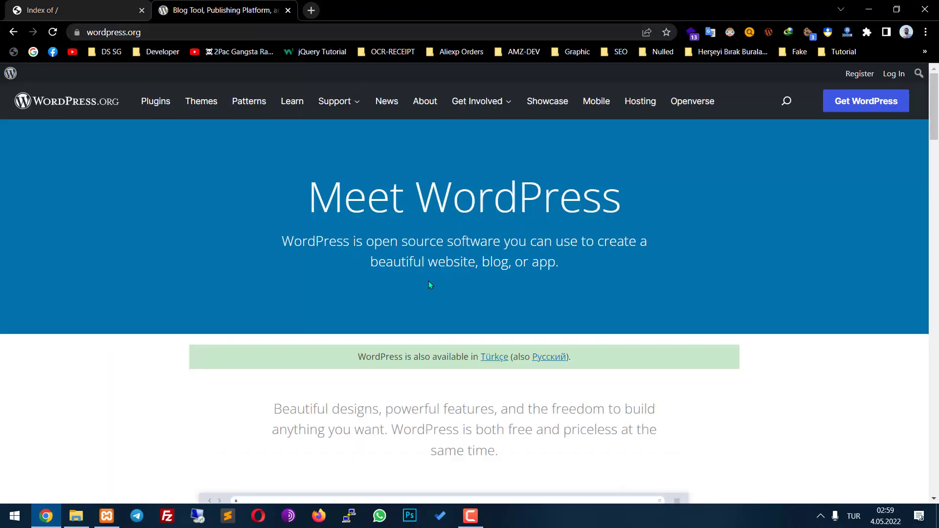
click(495, 358)
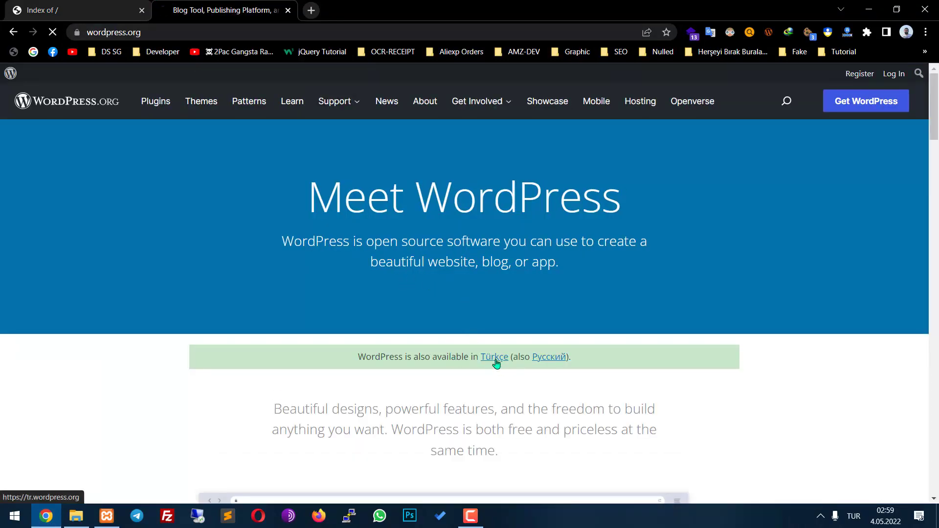
Highlight the Turkish heading and subtitle text while reading, then open a third tab
drag(260, 176, 708, 346)
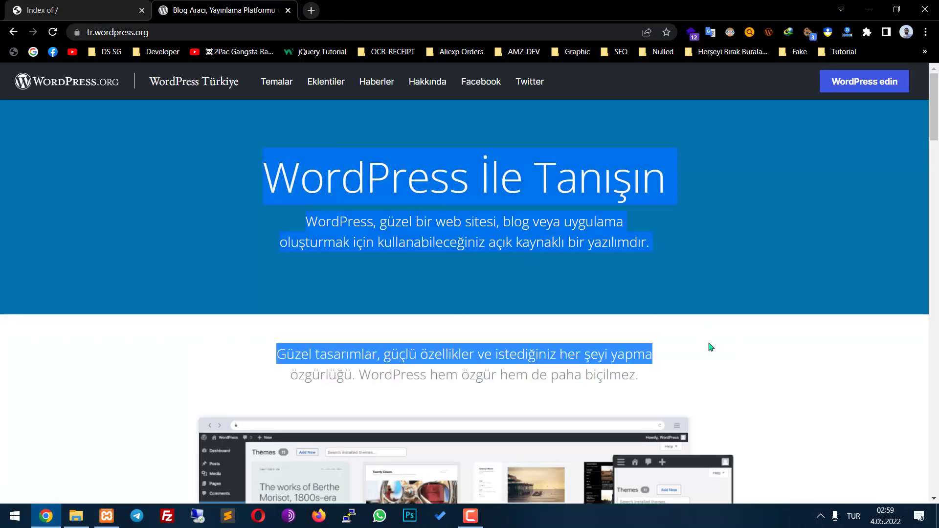
click(256, 141)
drag(371, 212, 630, 350)
click(634, 351)
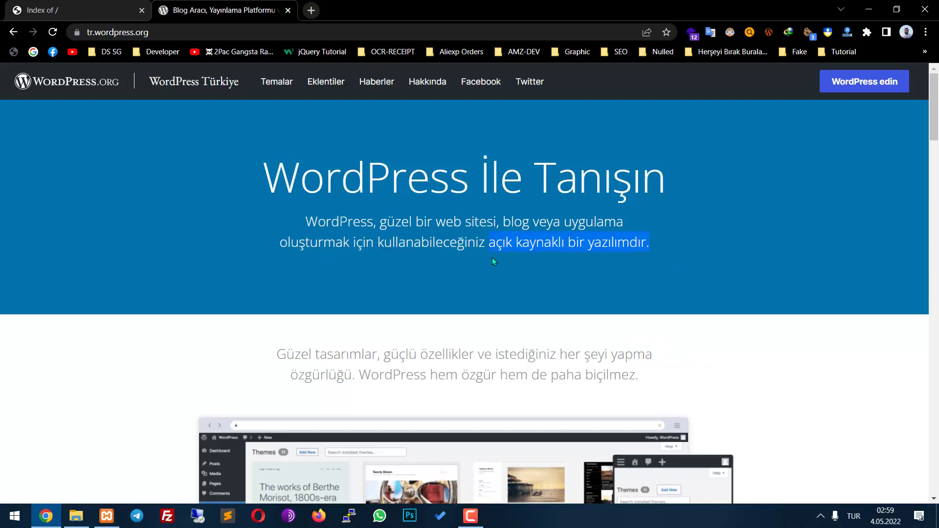
click(476, 286)
drag(538, 224, 437, 225)
drag(361, 224, 563, 241)
click(559, 259)
click(311, 10)
Navigate to themeforest.net after first landing on themelock.com
text(themelock.com)
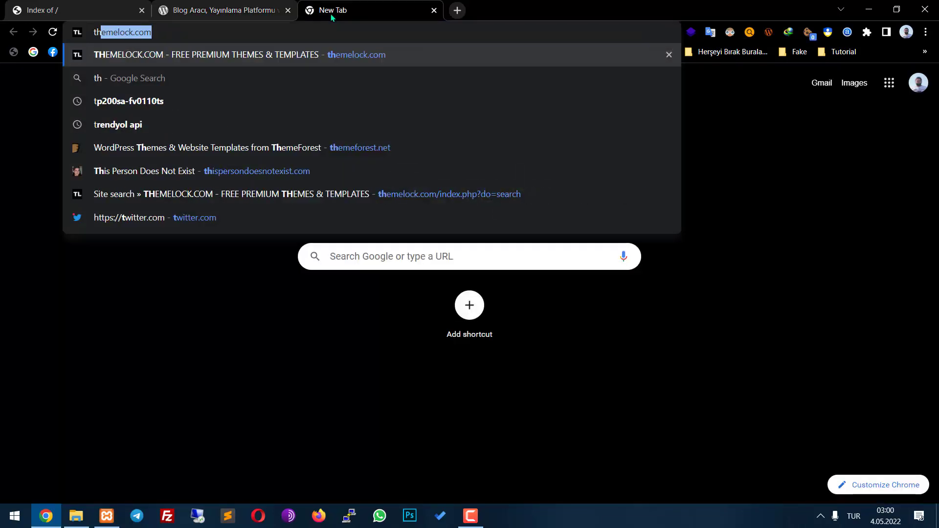
key(Return)
click(343, 29)
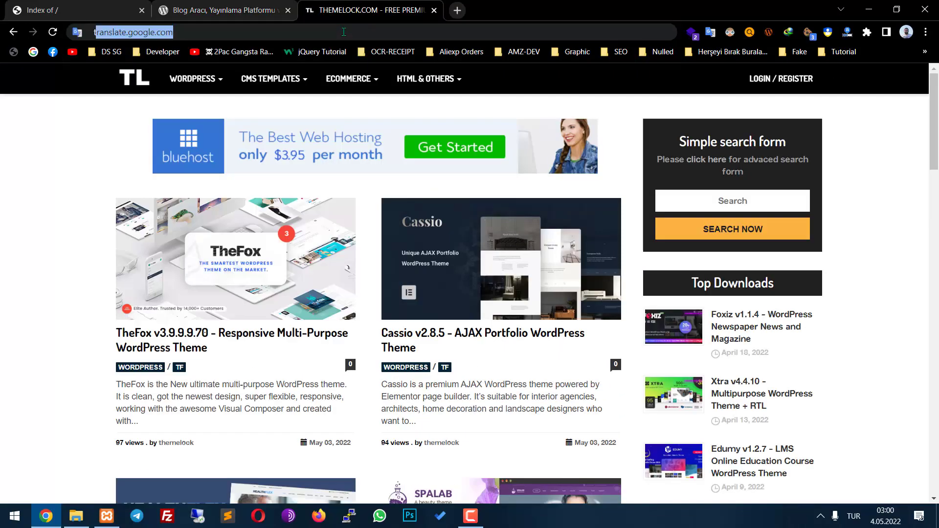
text(themefo)
key(Return)
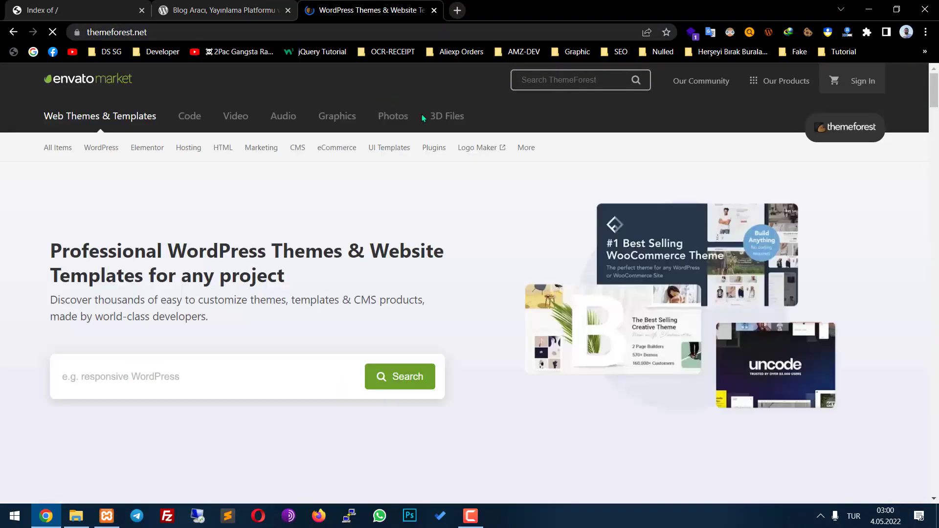
Browse the WordPress Real Estate category and open the Houzez theme page
mouse_move(86, 143)
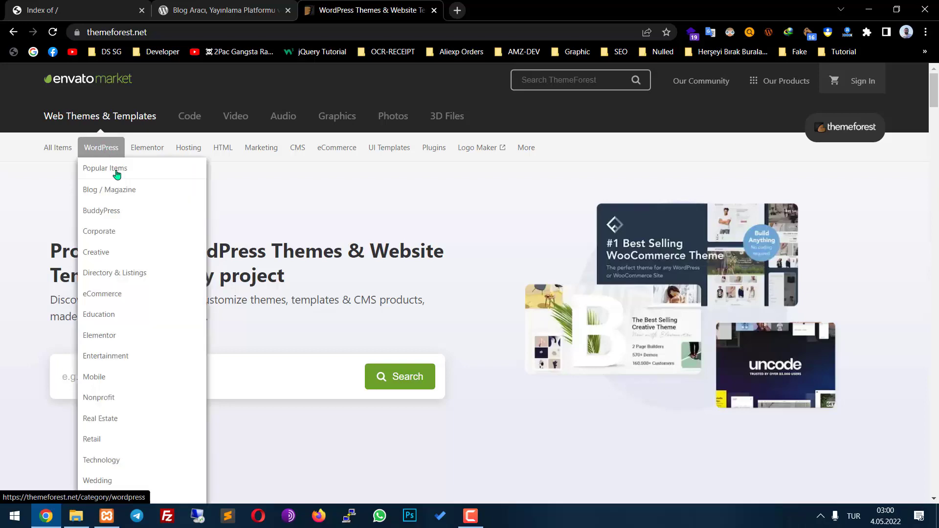
click(142, 418)
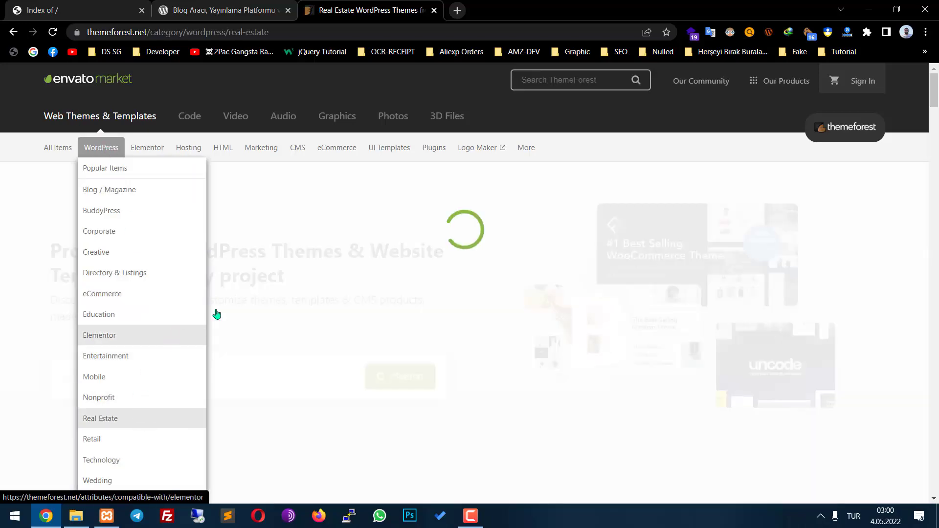
scroll(559, 308, down, 5)
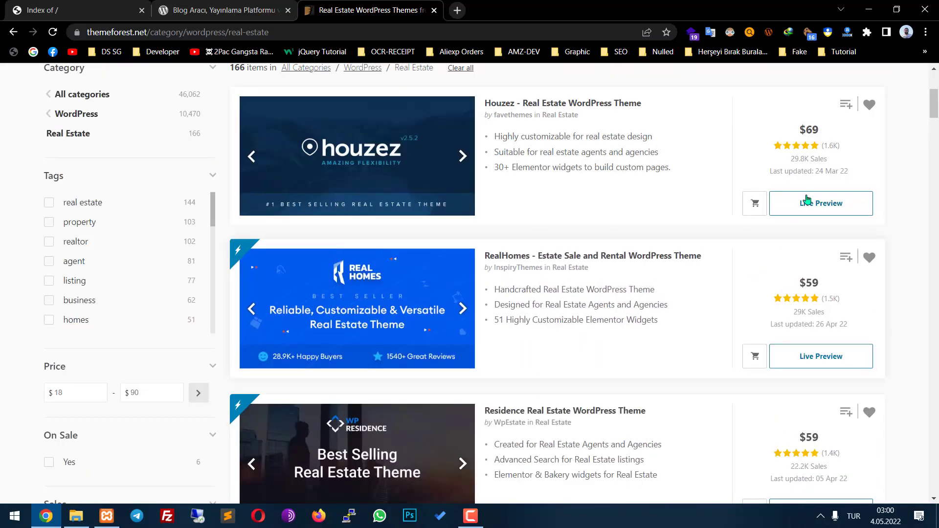
click(617, 105)
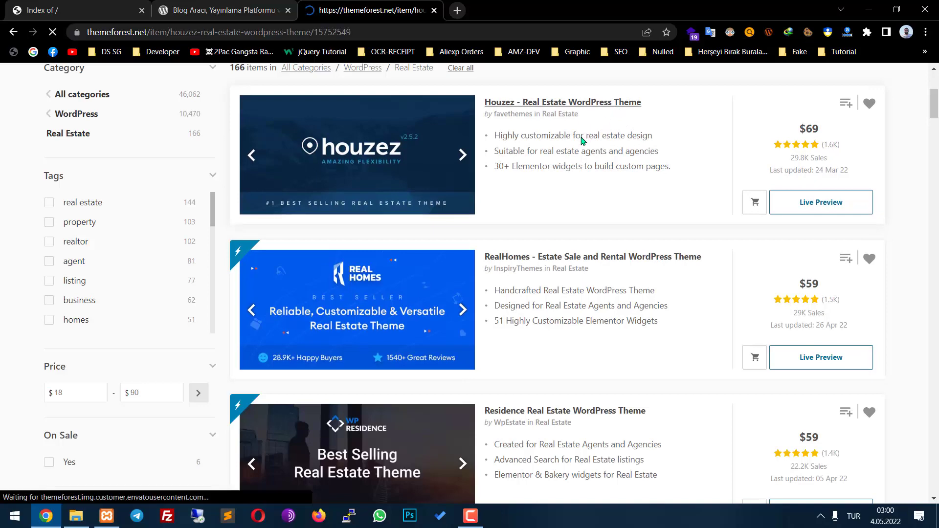
Open the Houzez live preview and jump to its pre-built demos grid
scroll(615, 258, down, 3)
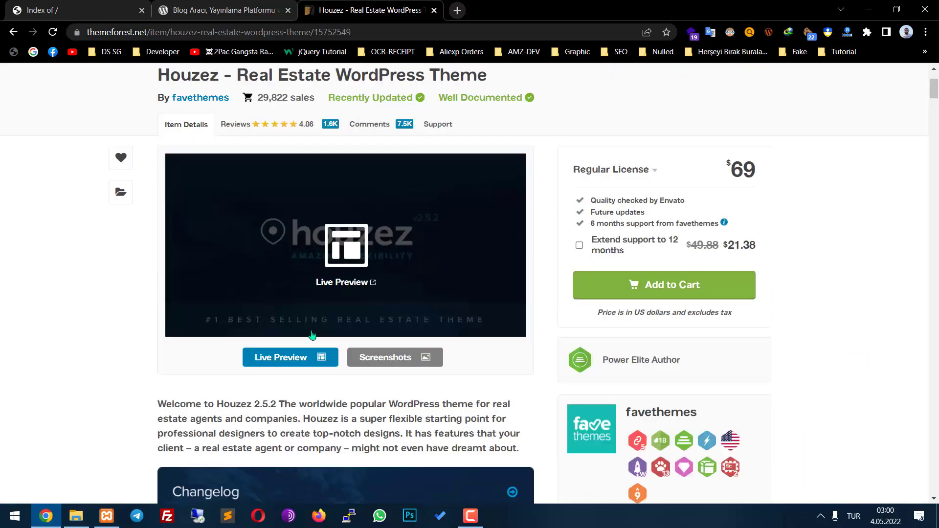
click(302, 355)
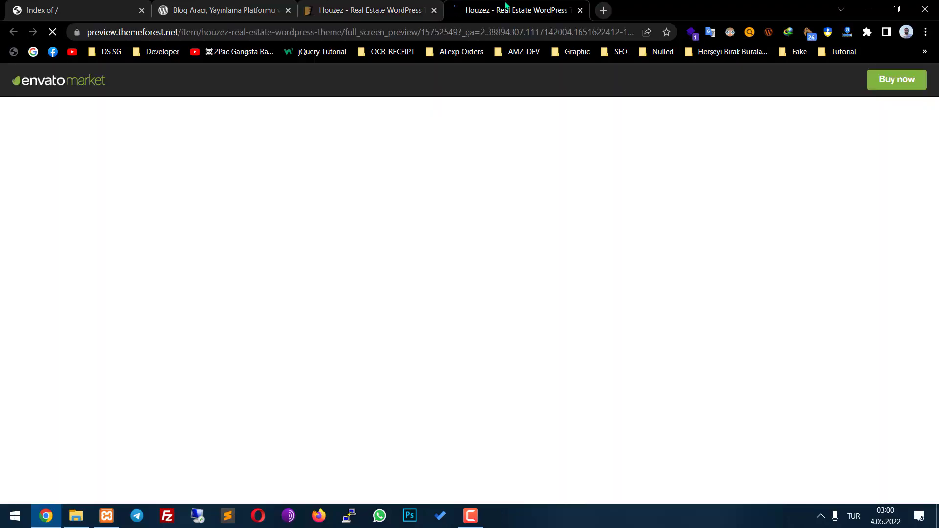
scroll(538, 220, down, 8)
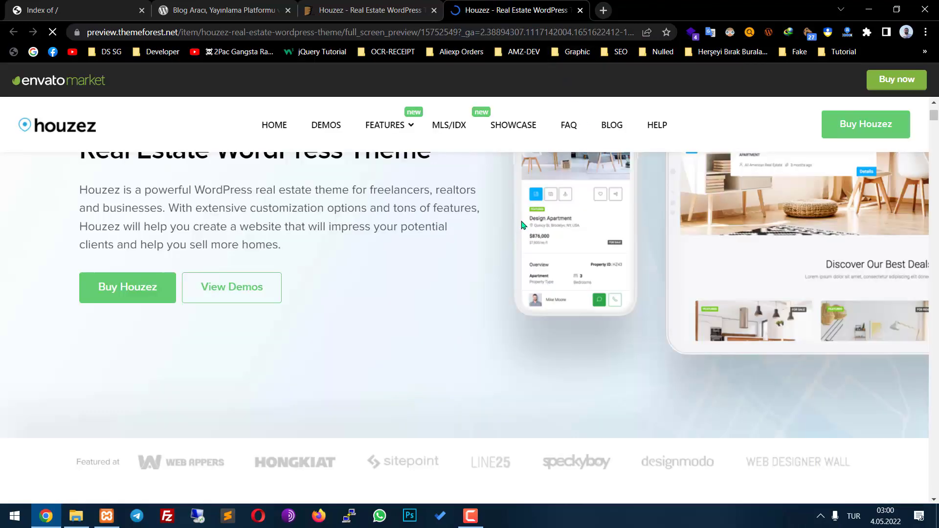
scroll(596, 206, down, 10)
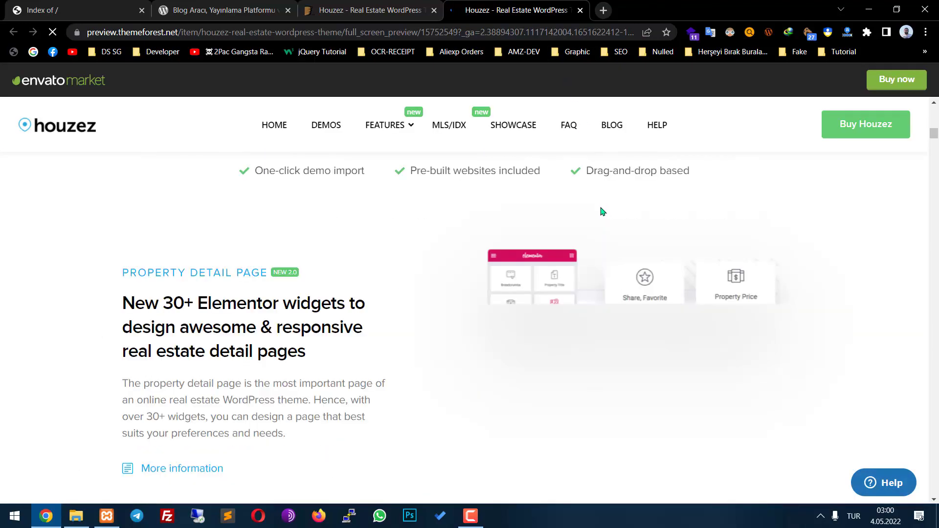
scroll(635, 255, up, 20)
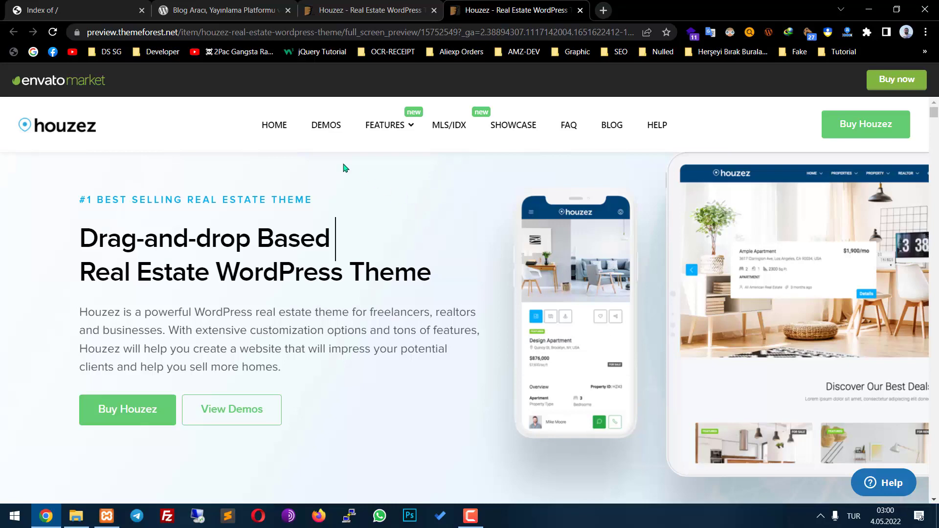
click(327, 134)
scroll(383, 249, down, 2)
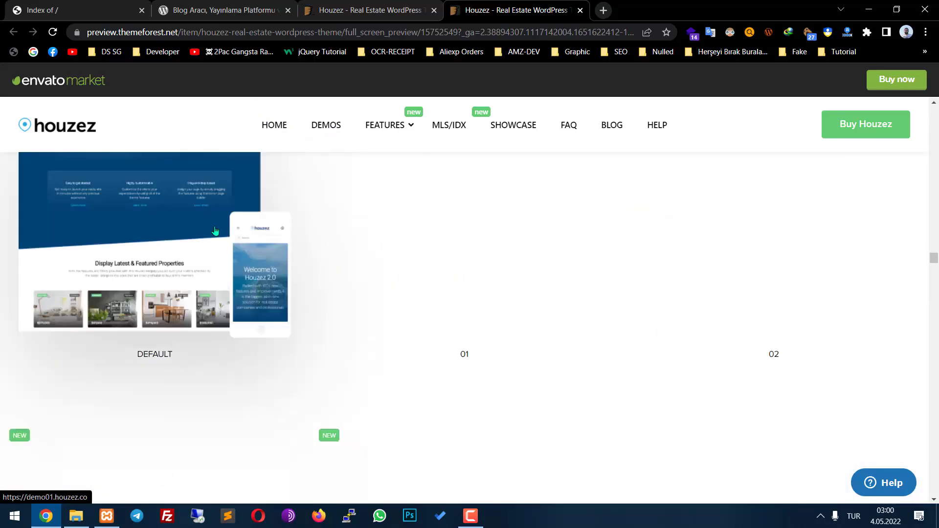
Try the 01 and DEFAULT demo sites and close their unreachable tabs
click(196, 209)
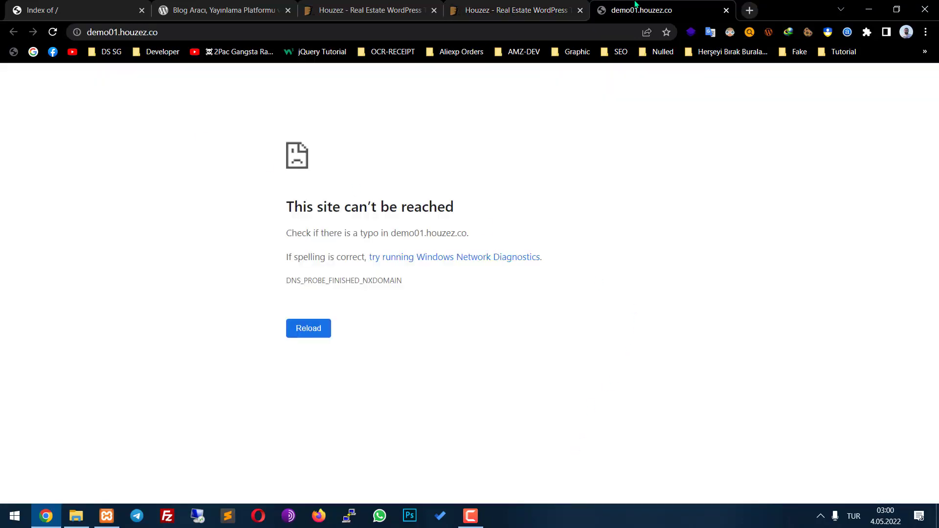
key(ctrl+shift+Tab)
click(200, 142)
key(ctrl+w)
Scroll back up the live preview and close its tab
scroll(448, 273, down, 10)
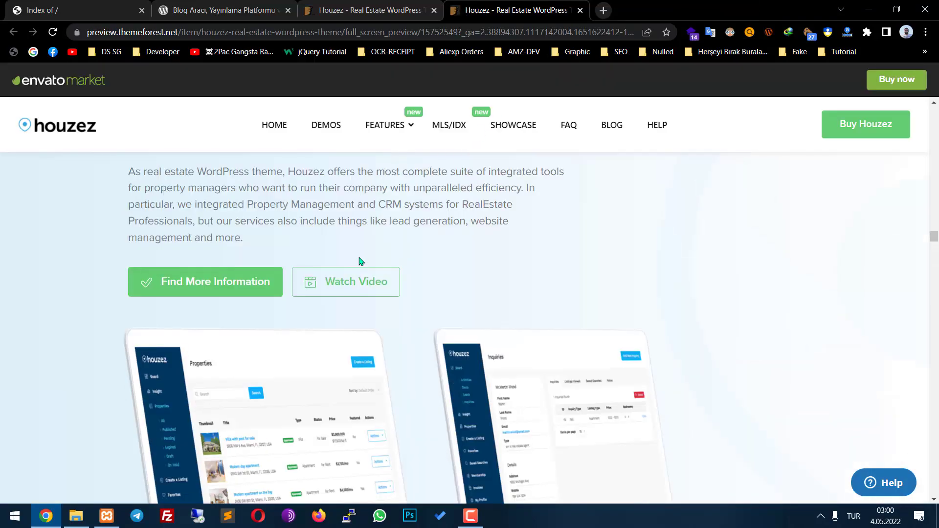
scroll(449, 278, up, 5)
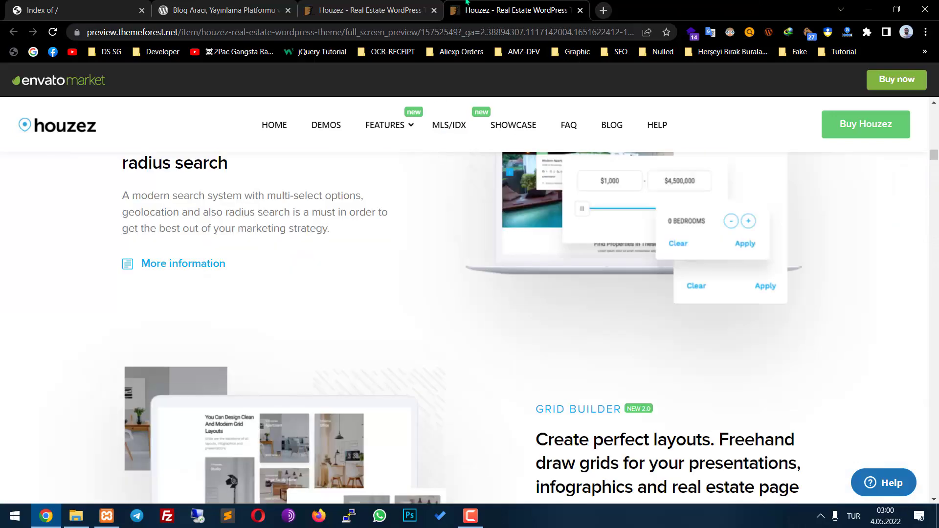
scroll(482, 264, up, 5)
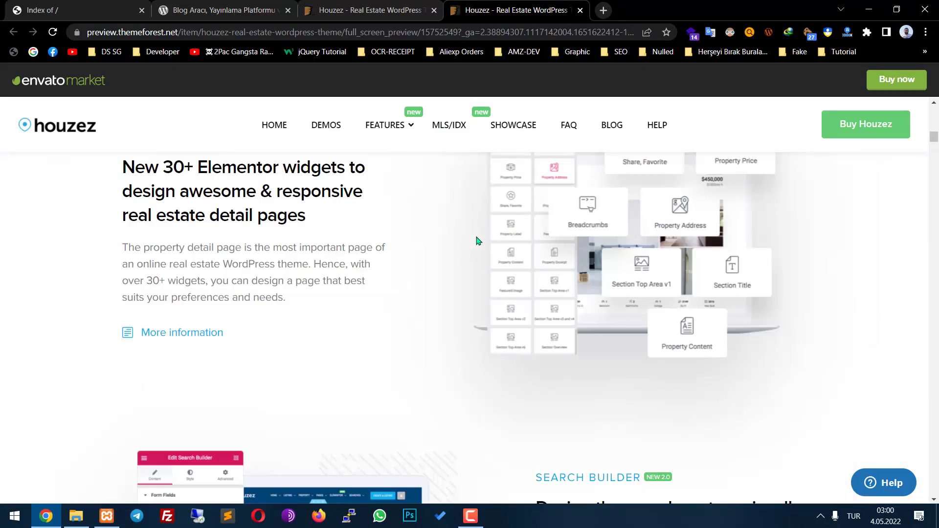
scroll(476, 239, up, 3)
scroll(478, 239, up, 5)
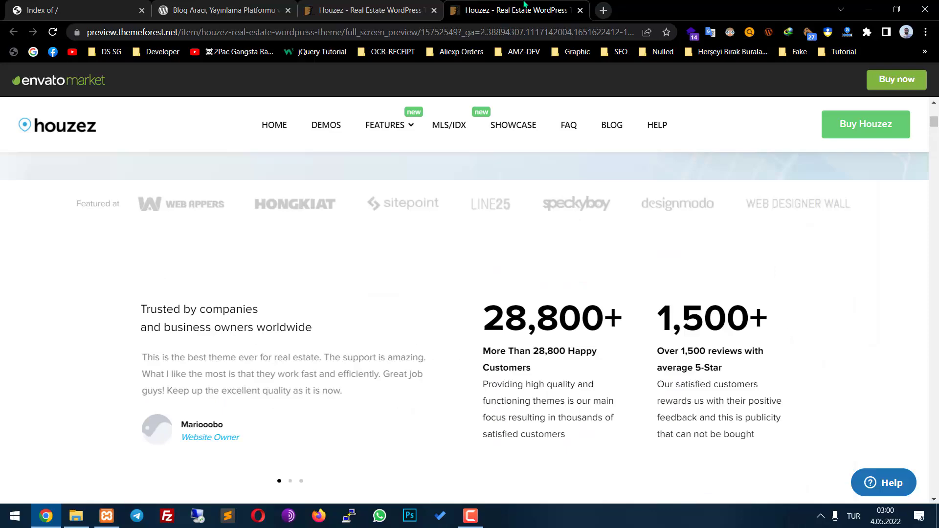
key(ctrl+w)
Review the Houzez item page title and licence info, then close that tab
scroll(375, 197, up, 3)
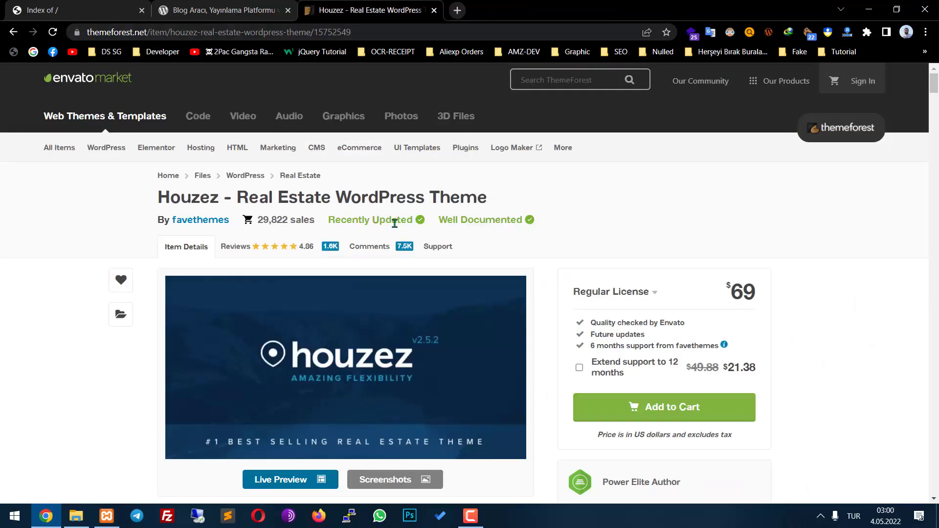
drag(498, 205, 337, 198)
drag(773, 292, 731, 293)
click(793, 300)
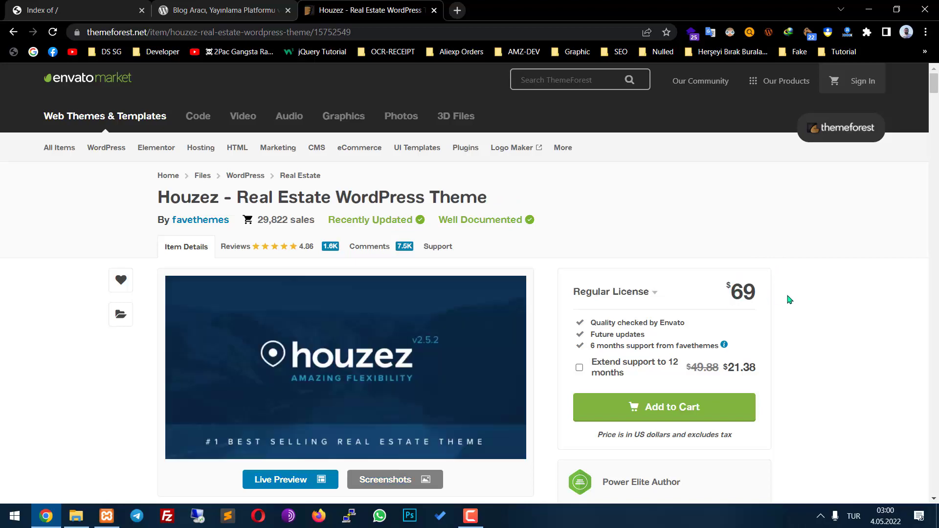
scroll(406, 196, down, 7)
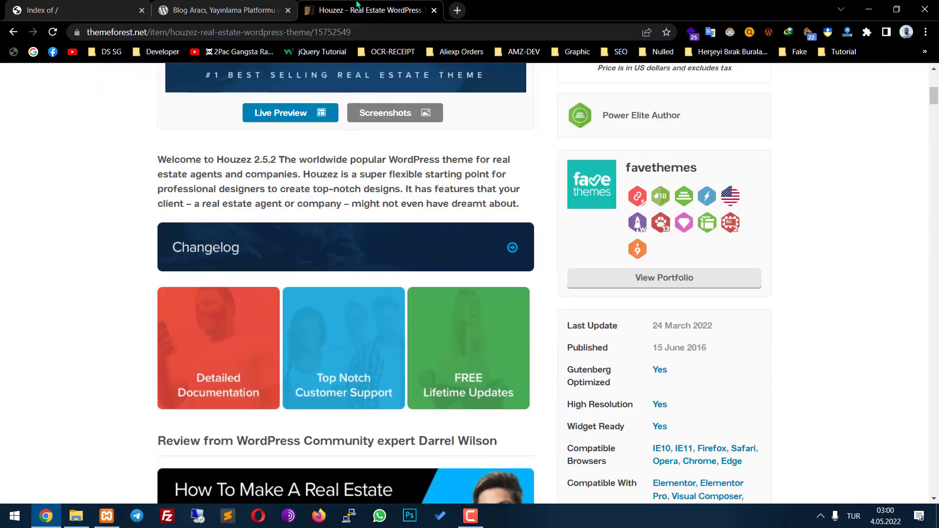
middle_click(358, 6)
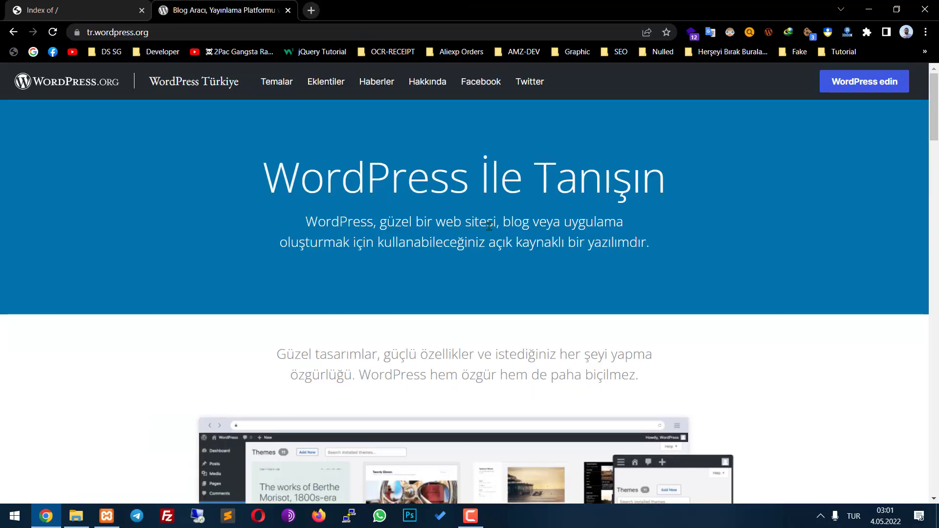
Scroll the WordPress Türkiye home page and go to the 'WordPress Edinin' download page
scroll(519, 237, down, 20)
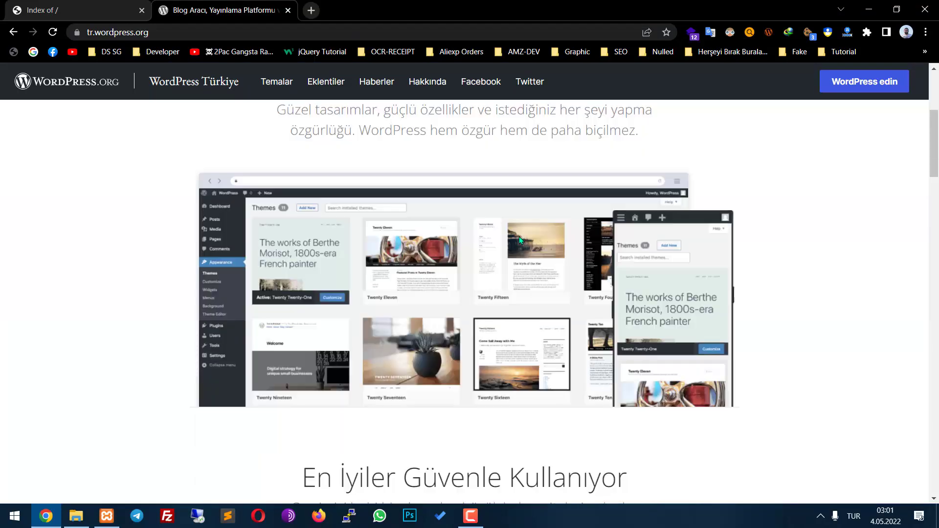
scroll(521, 243, down, 5)
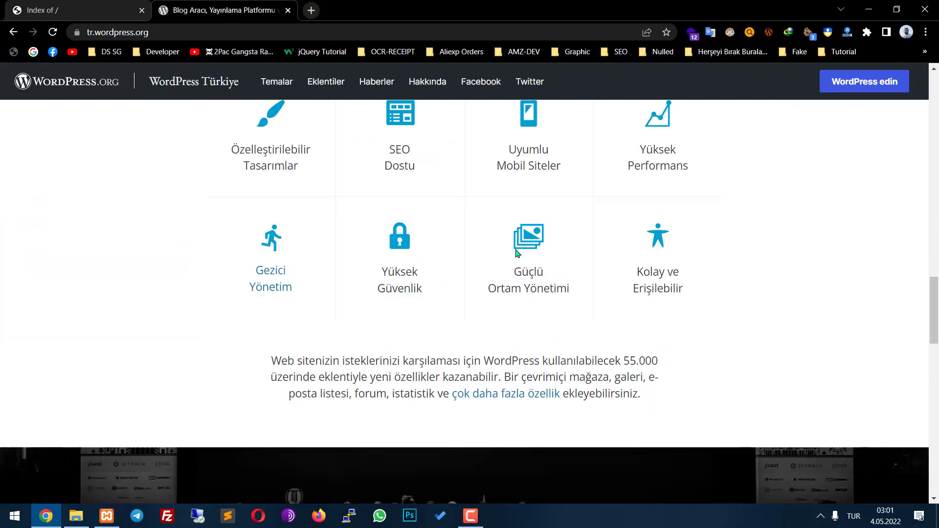
scroll(363, 260, up, 4)
scroll(329, 246, down, 10)
scroll(366, 255, down, 3)
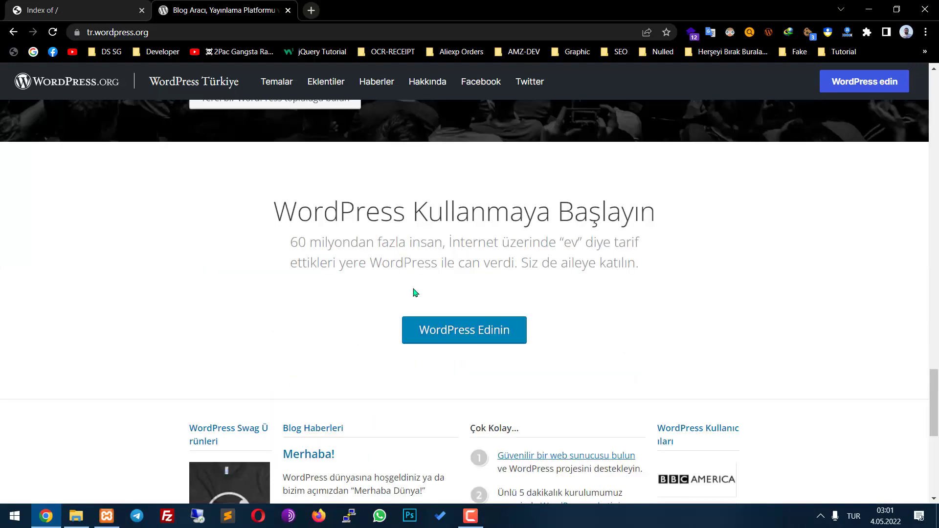
click(468, 338)
Read the download page and briefly check the XAMPP Control Panel
scroll(465, 336, down, 12)
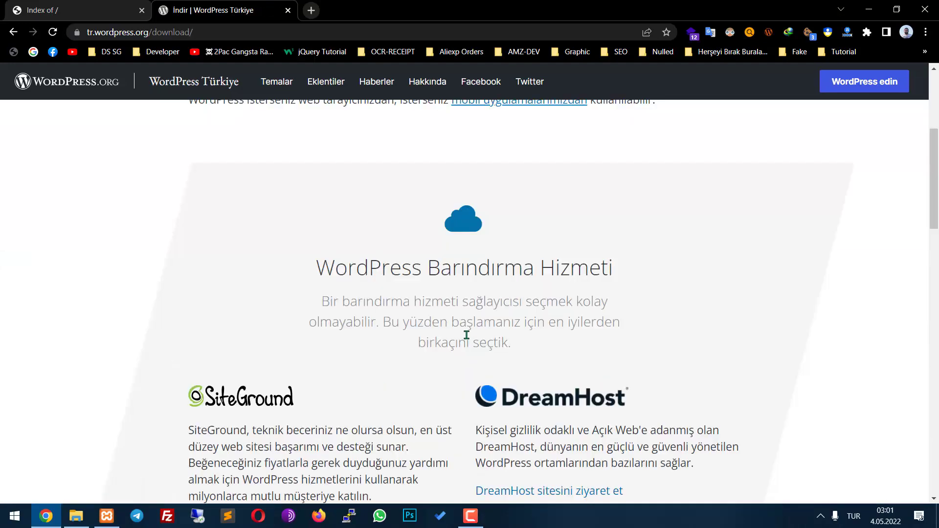
scroll(465, 336, up, 7)
drag(335, 267, 511, 343)
drag(701, 406, 713, 366)
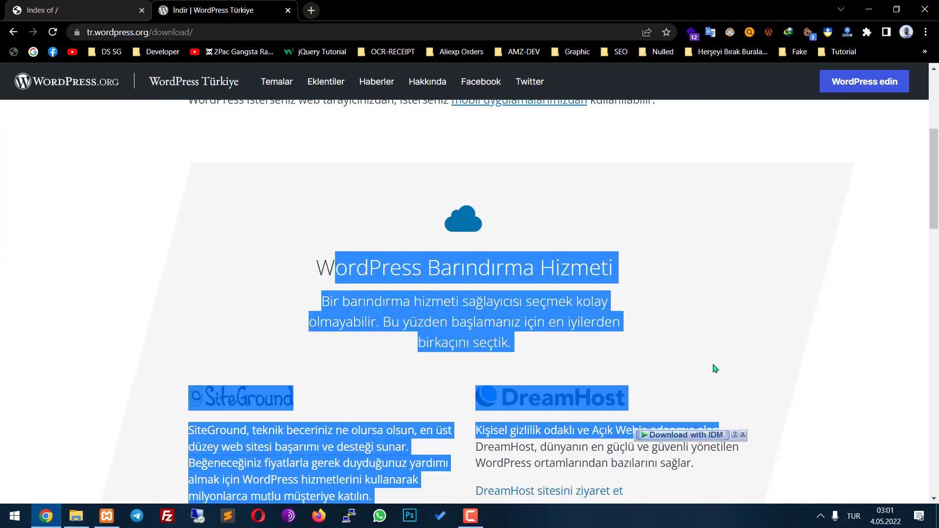
click(717, 387)
scroll(717, 387, down, 3)
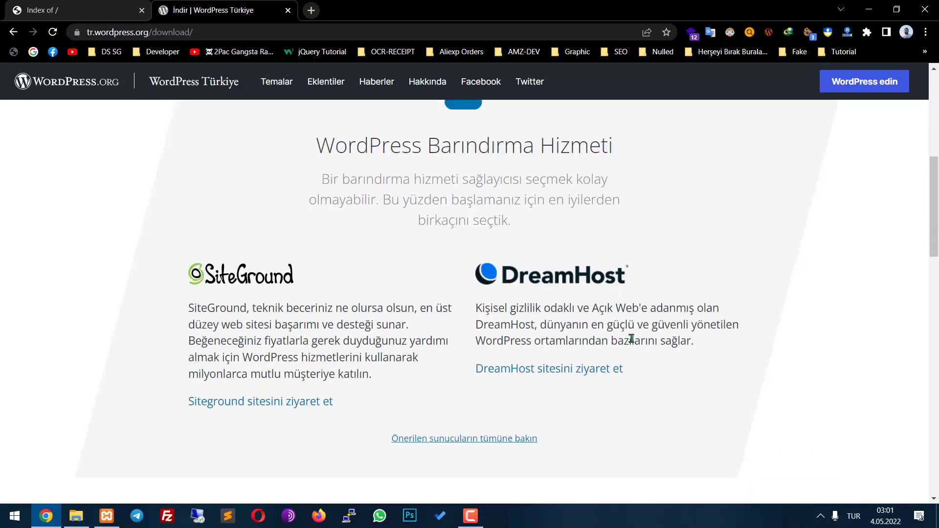
click(107, 516)
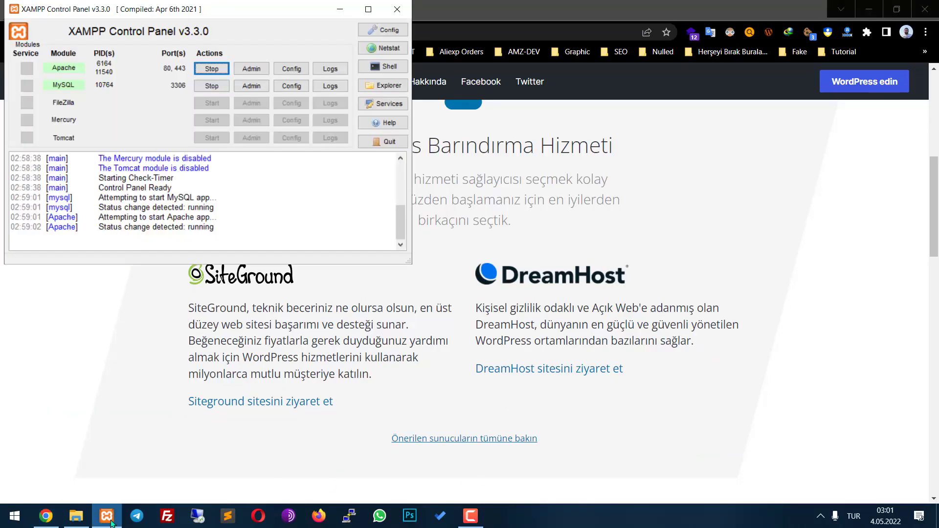
click(340, 9)
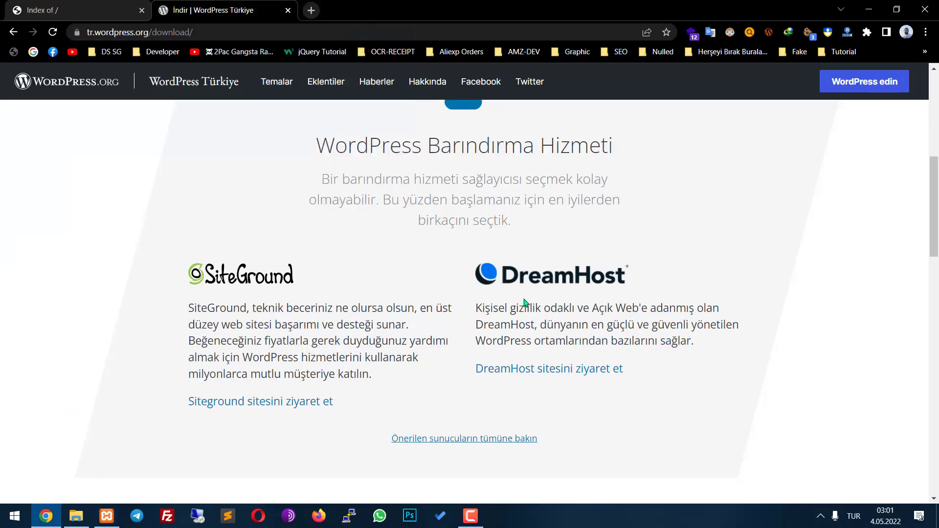
Download the WordPress 5.9.3 Turkish zip via IDM and minimize Chrome
scroll(496, 297, down, 10)
click(459, 151)
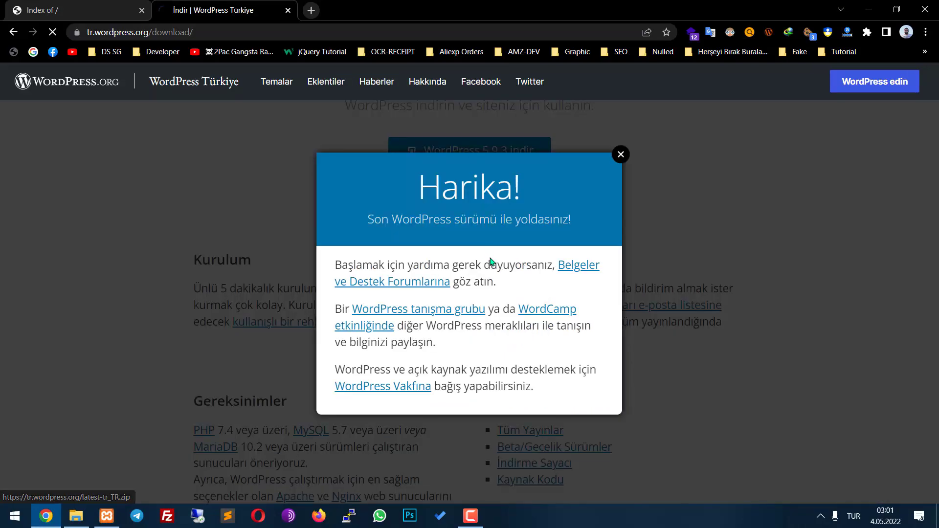
click(467, 311)
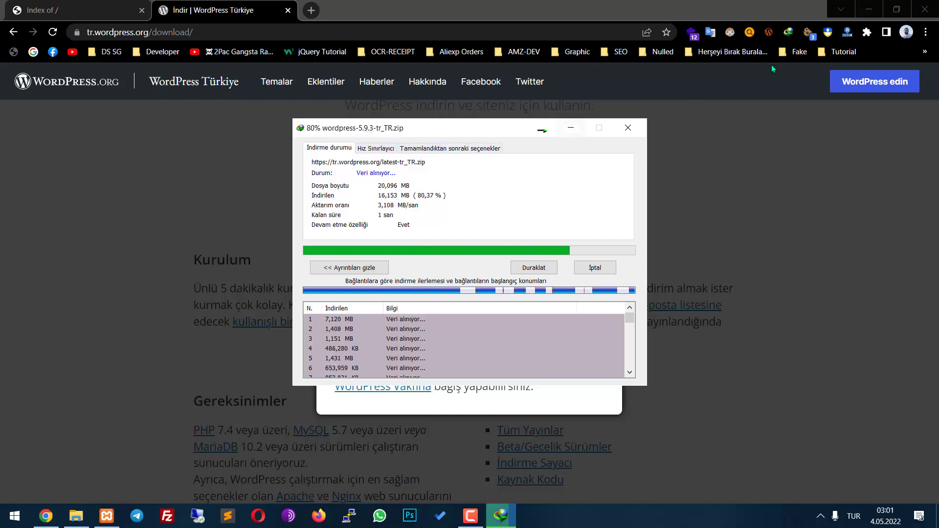
click(868, 14)
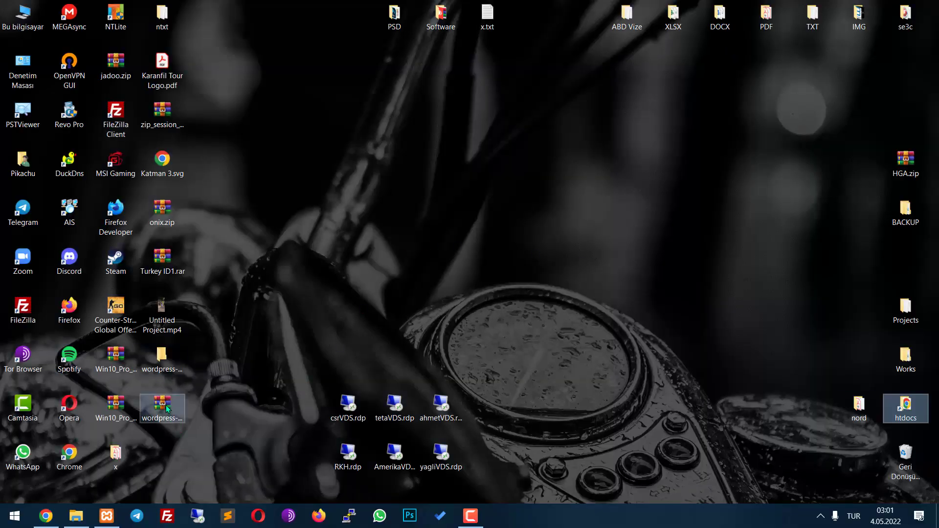
Drop wordpress-5.9.3-tr_TR.zip into htdocs and open the htdocs folder
drag(174, 417, 650, 308)
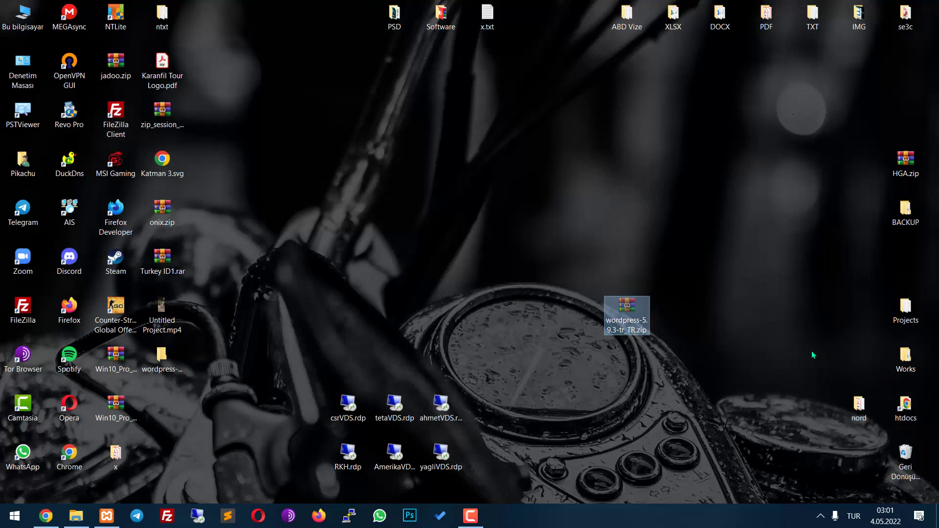
click(914, 405)
double_click(906, 411)
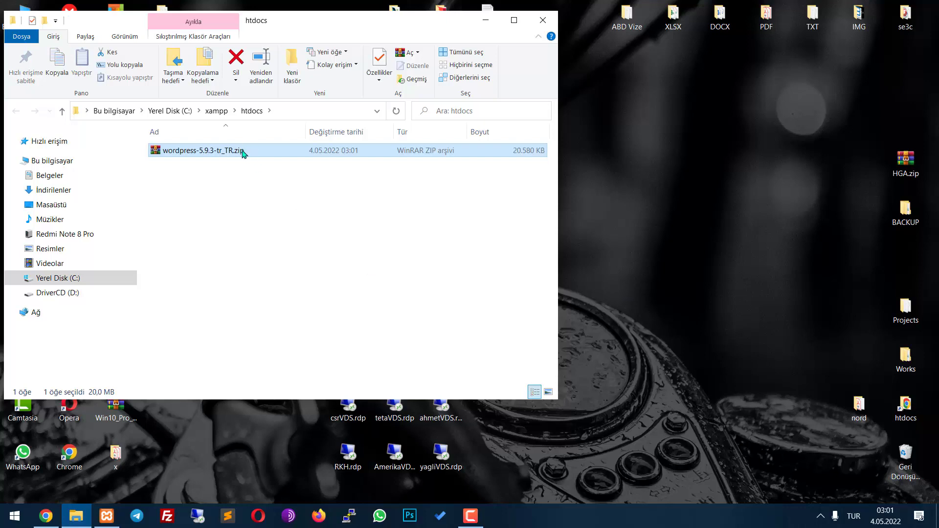
Close the download tab and reload localhost so the index lists the zip
click(46, 516)
middle_click(226, 4)
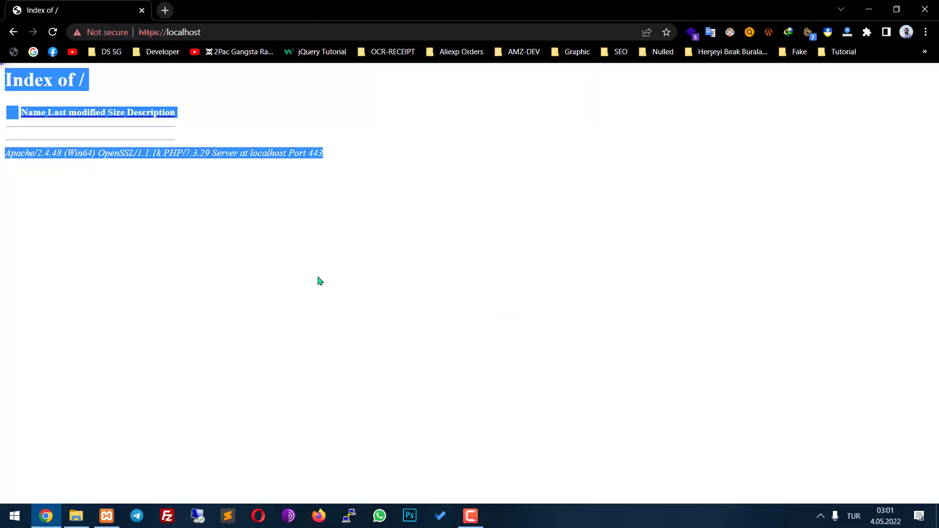
key(F5)
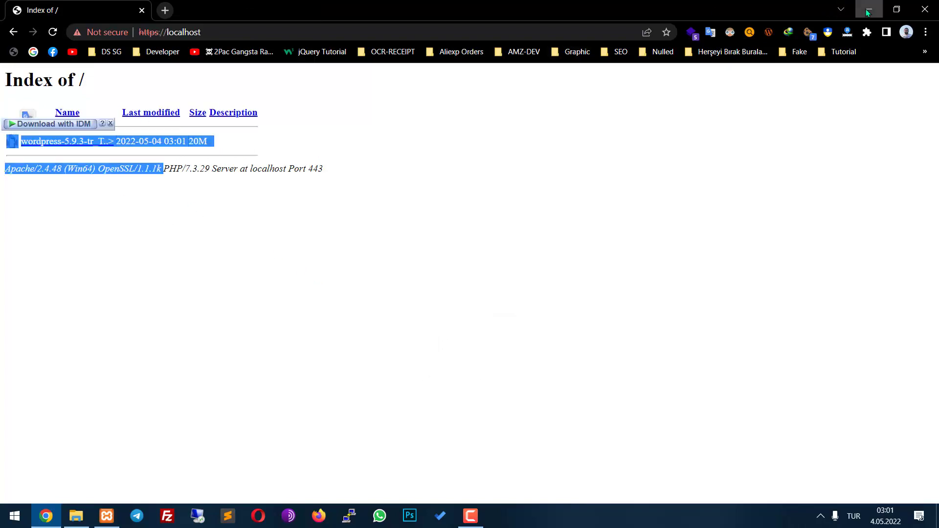
click(869, 9)
Open the WordPress zip in WinRAR and enter its wordpress folder
right_click(350, 150)
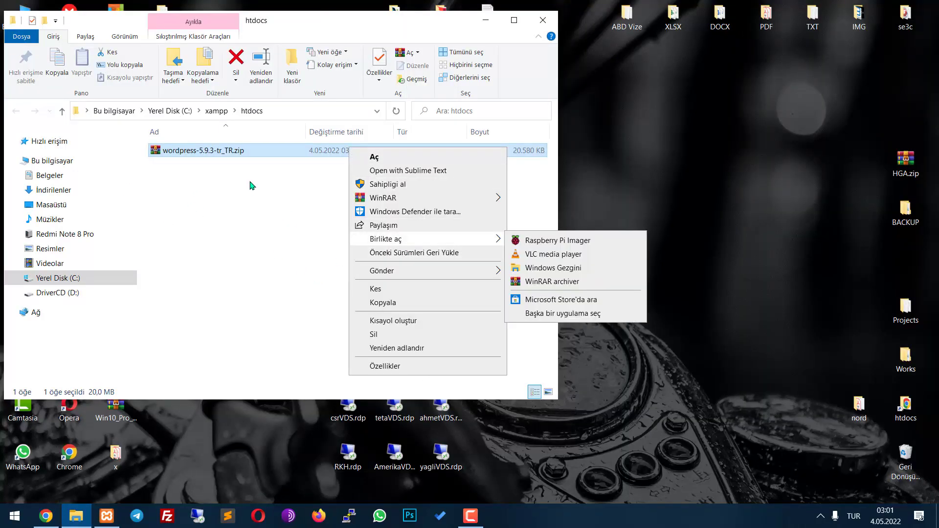
double_click(245, 151)
drag(253, 192, 497, 59)
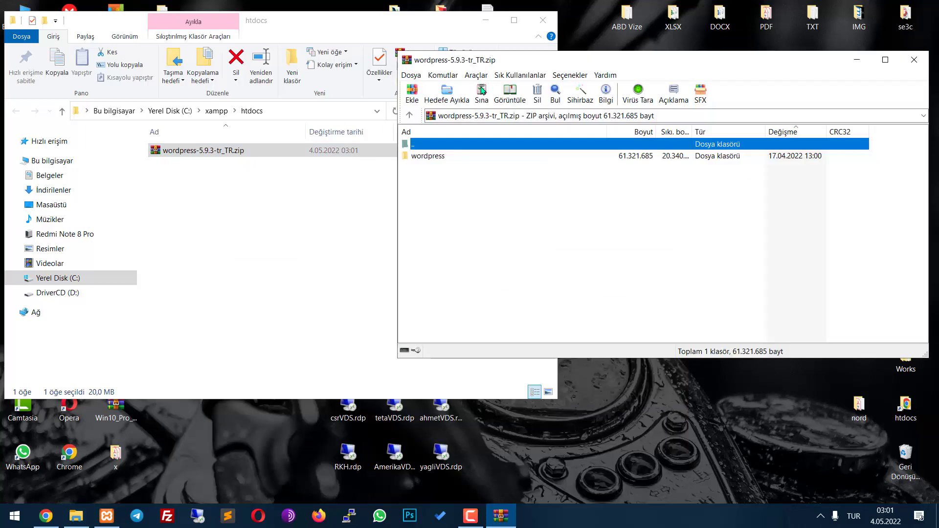
click(426, 156)
double_click(425, 158)
Extract all files from the wordpress folder directly into htdocs
click(454, 204)
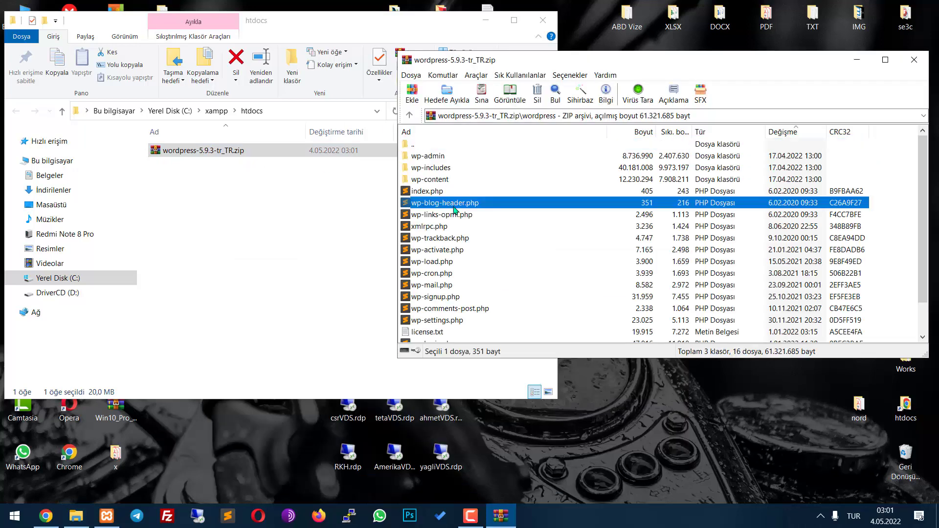
key(ctrl+a)
drag(454, 210, 315, 238)
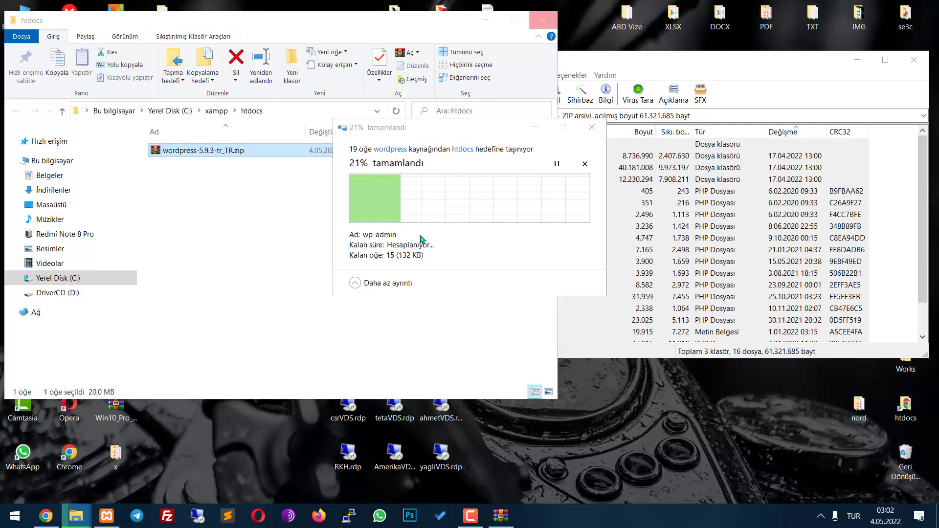
click(491, 248)
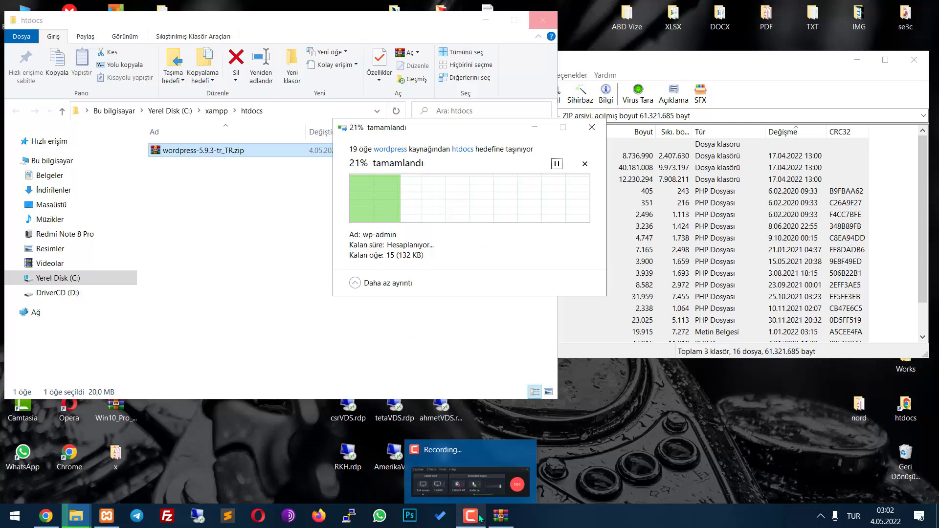
mouse_move(470, 514)
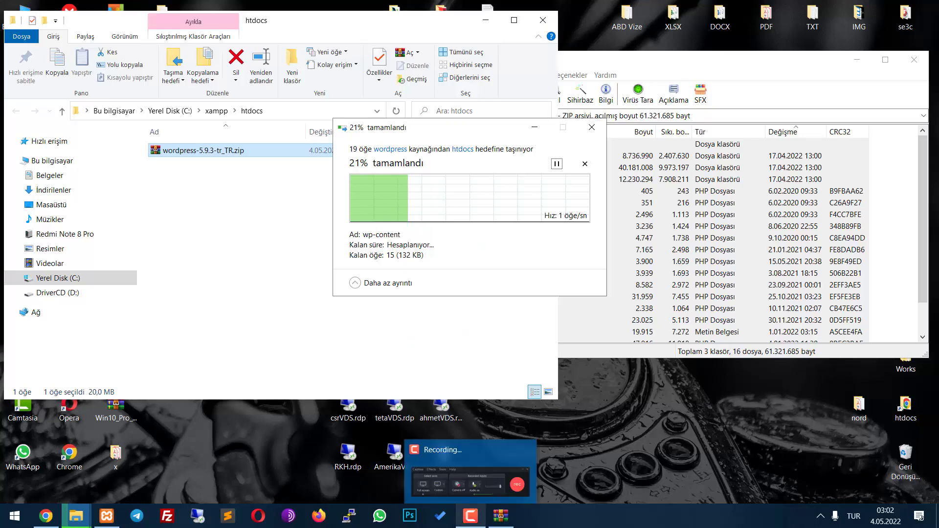
click(474, 486)
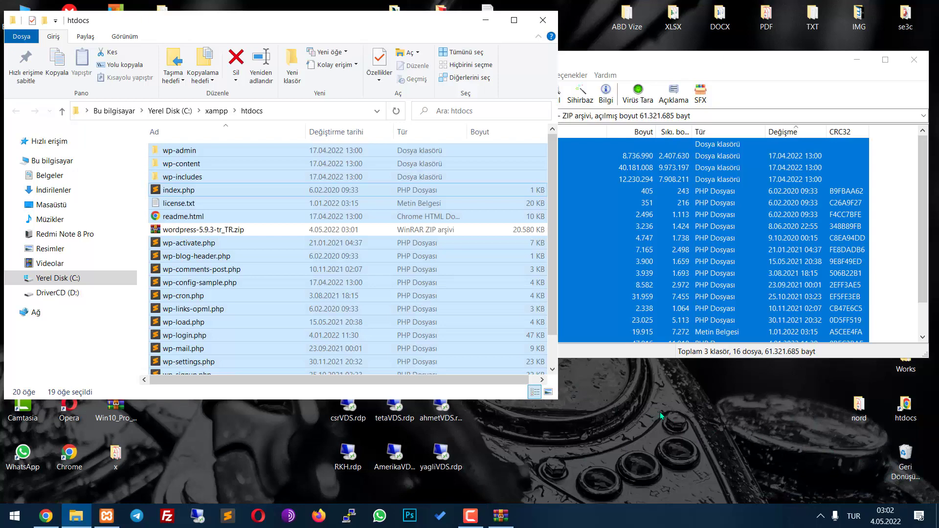
click(660, 416)
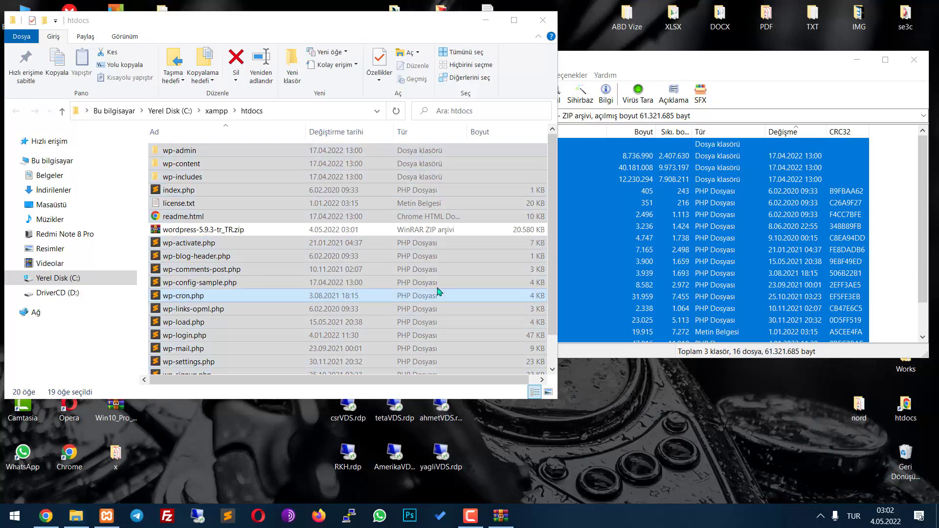
Close the WinRAR window and delete wordpress-5.9.3-tr_TR.zip
click(753, 64)
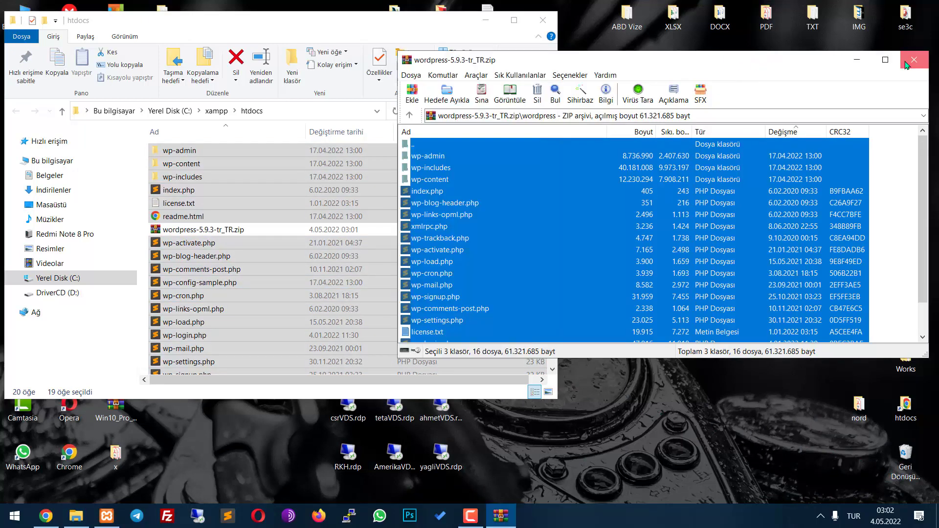
click(913, 59)
click(311, 255)
click(235, 229)
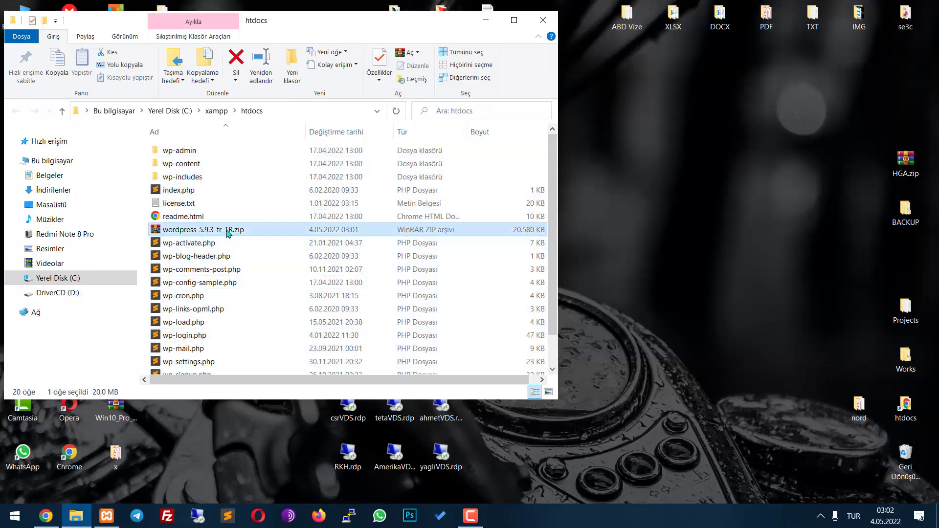
key(Delete)
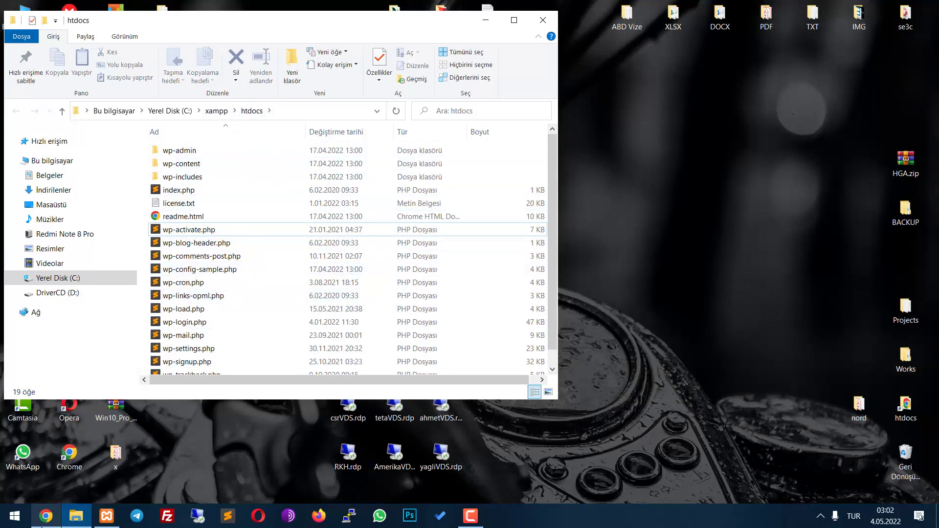
click(63, 462)
Reload localhost to load the Turkish setup-config.php welcome page, read it, and click Başlayalım!
click(194, 100)
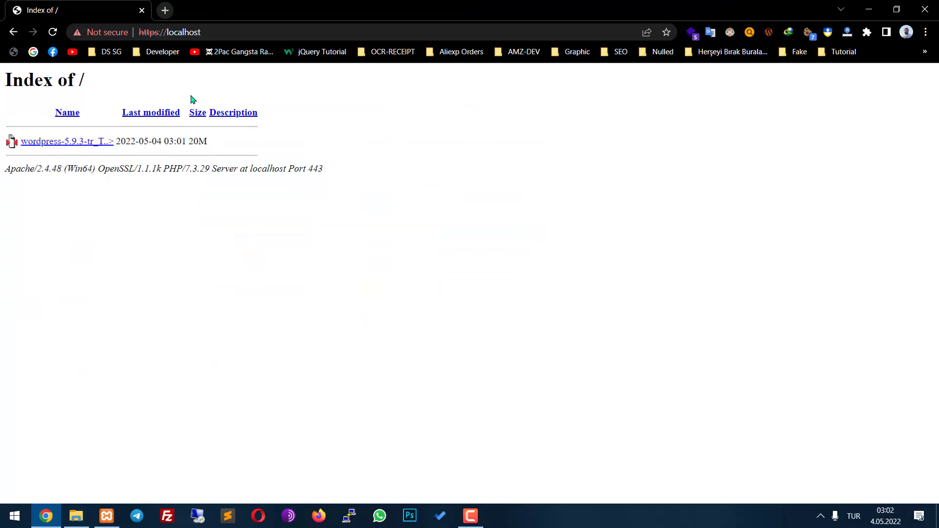
click(52, 32)
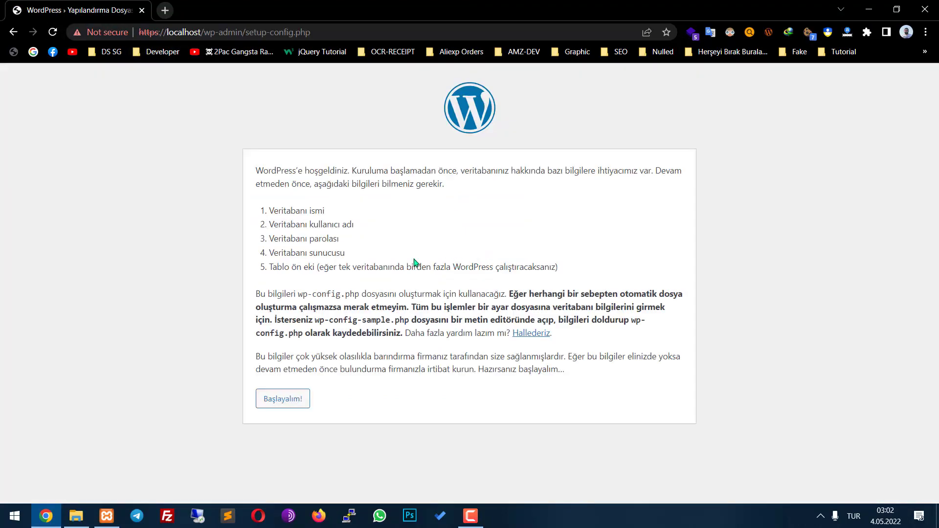
drag(247, 147, 541, 391)
click(540, 394)
drag(256, 161, 650, 384)
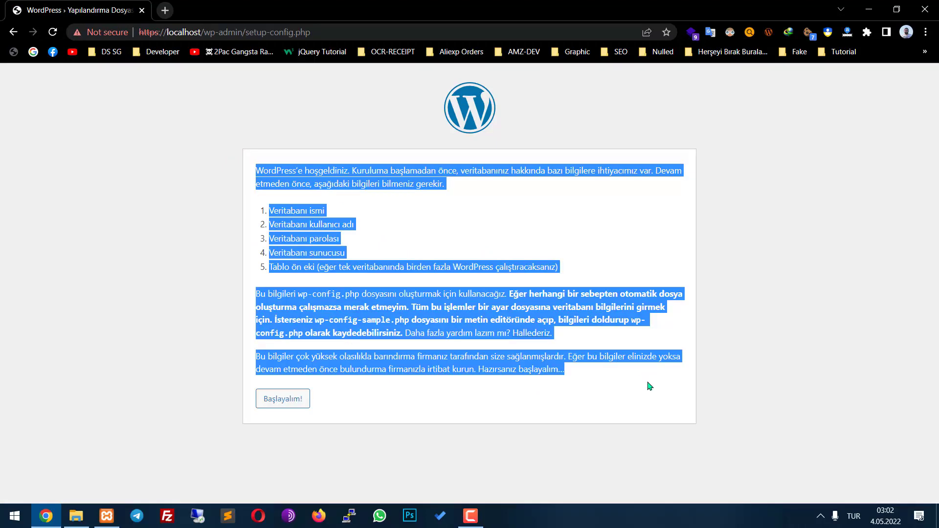
click(582, 411)
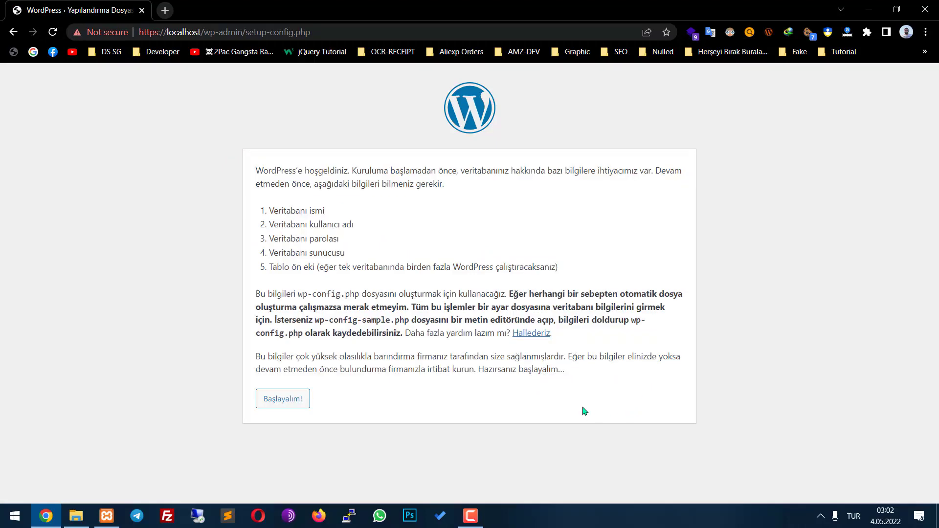
click(297, 408)
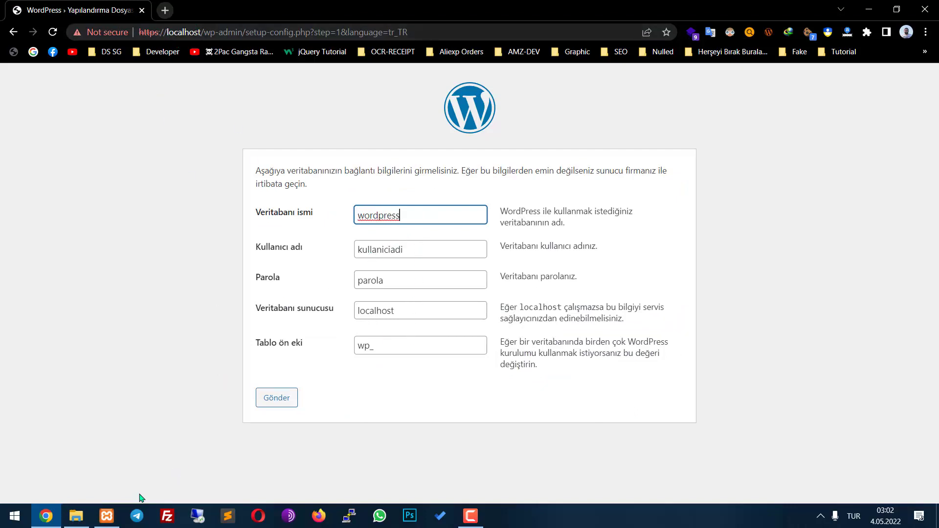
Open localhost/phpmyadmin in a new tab to view databases, then return to the WordPress tab
click(105, 463)
click(340, 9)
click(164, 10)
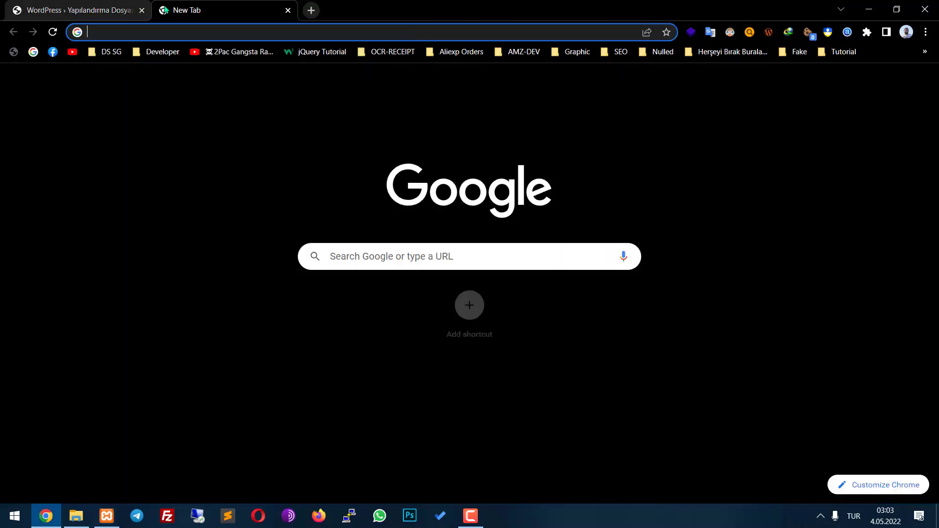
text(localhost/phpmyadmin/)
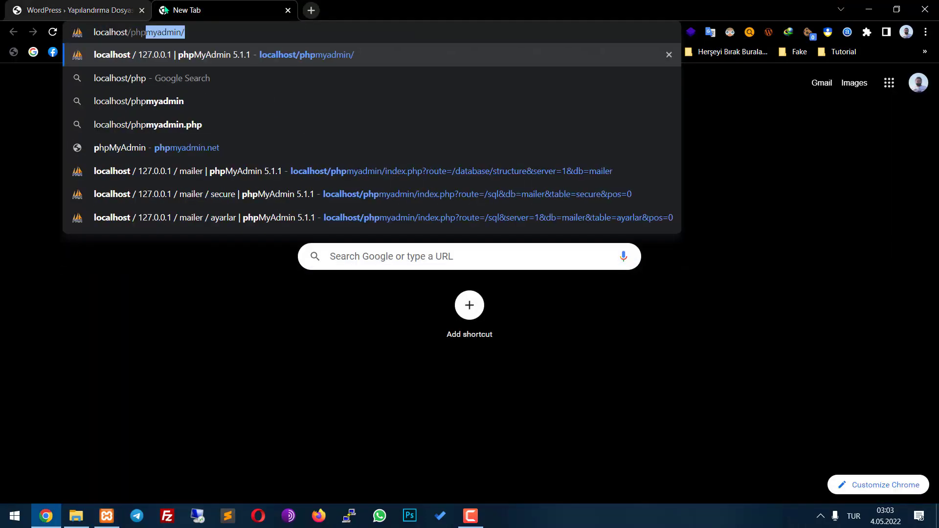
key(Return)
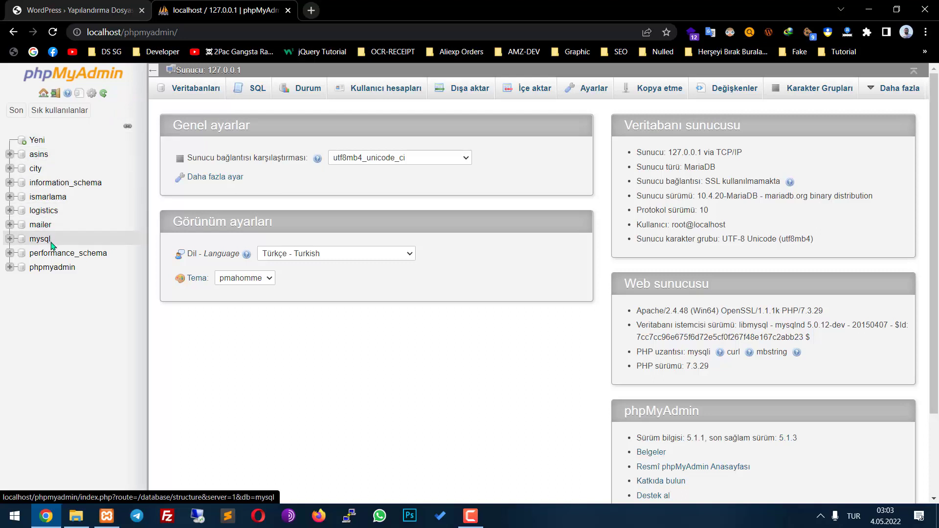
click(47, 4)
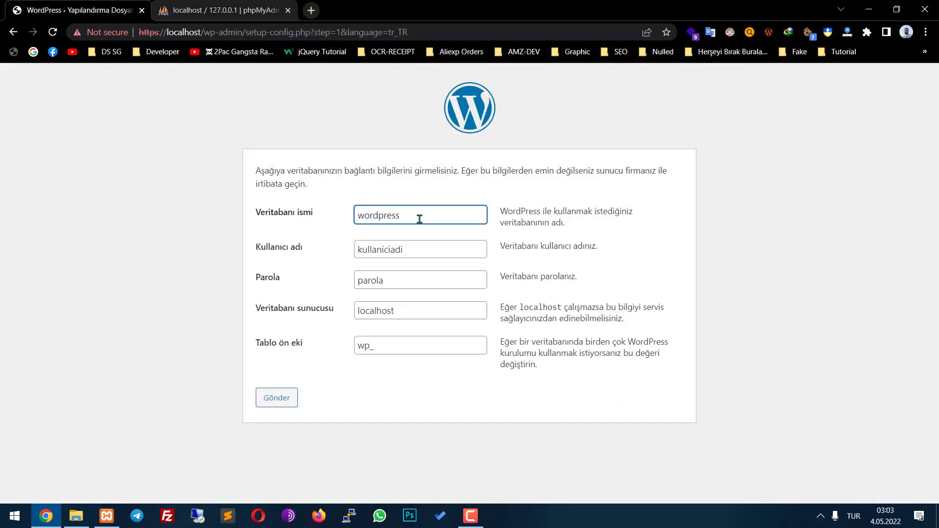
Clear the default database name and replace the username with root
key(ctrl+a)
key(BackSpace)
drag(503, 249, 593, 245)
click(453, 251)
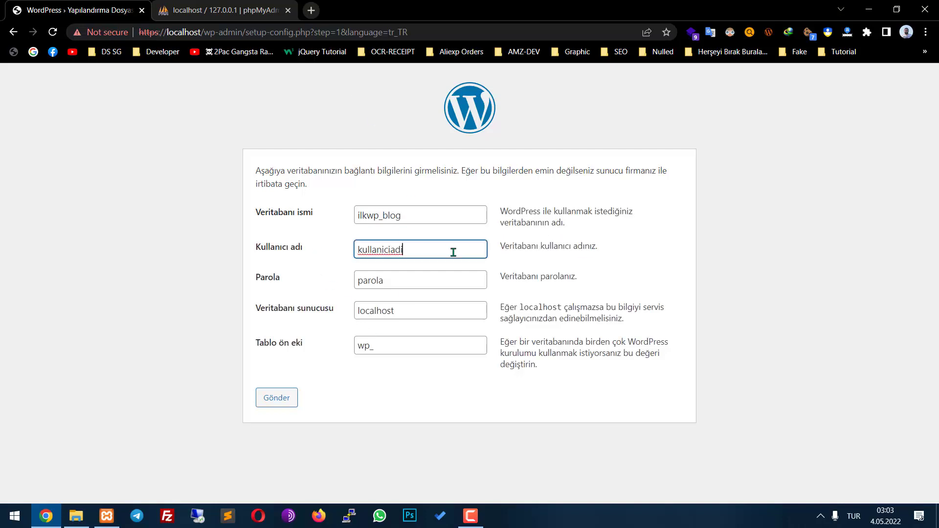
key(ctrl+a)
text(ro)
Empty the password field, keeping localhost as host and wp_ as table prefix
click(410, 283)
key(ctrl+a)
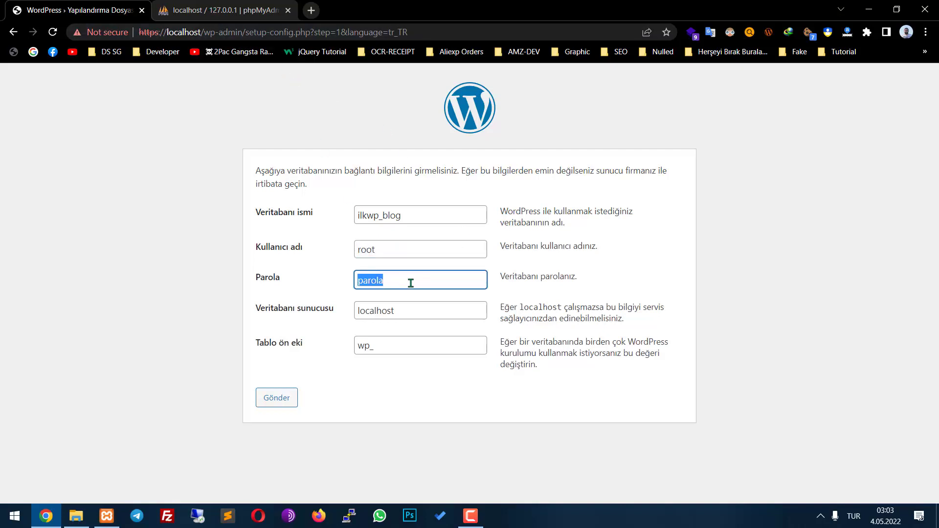
key(BackSpace)
click(412, 312)
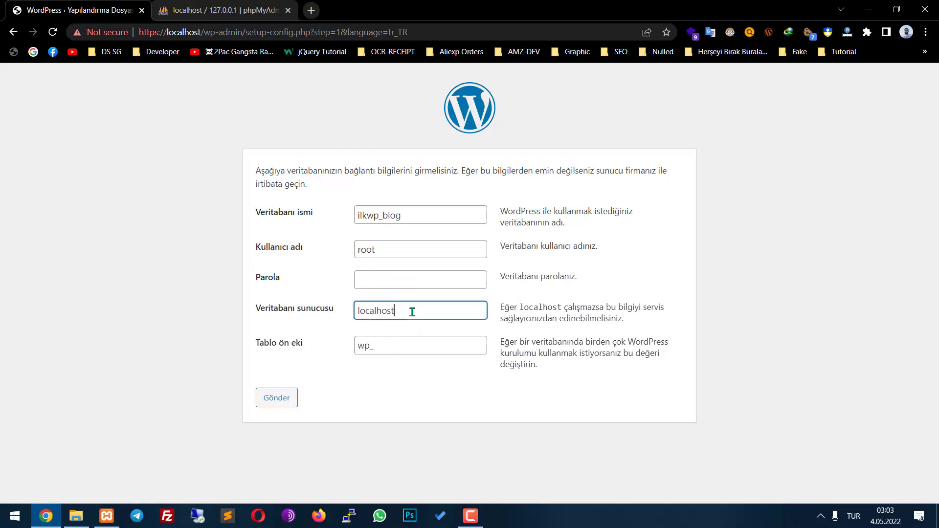
drag(413, 314, 311, 308)
click(181, 6)
double_click(116, 34)
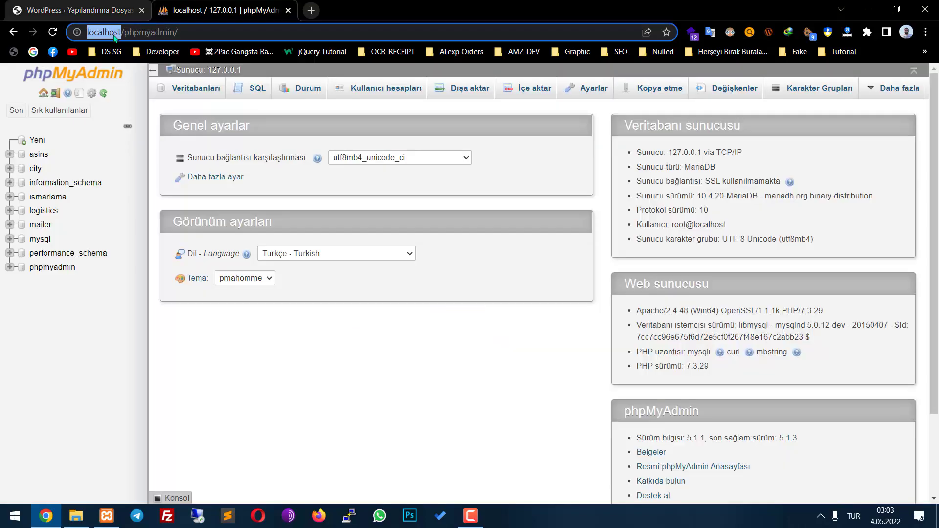
click(113, 19)
click(346, 356)
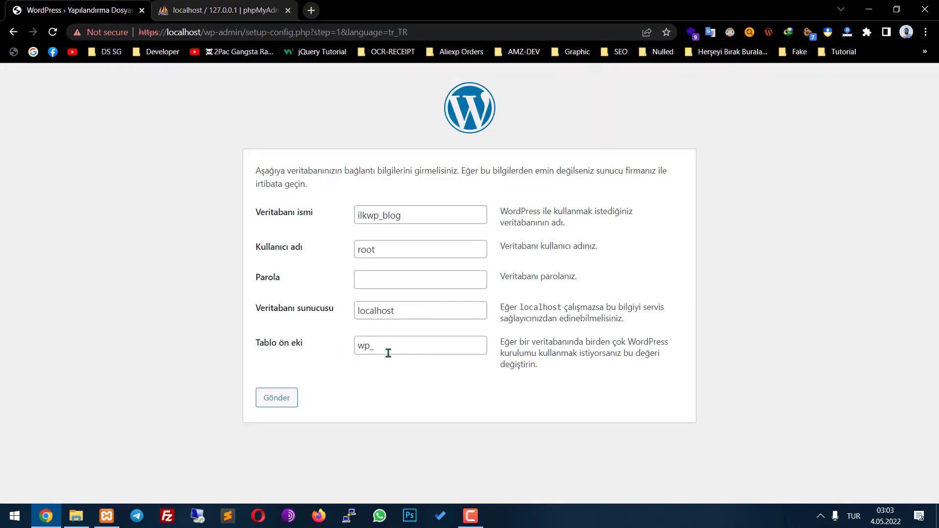
drag(388, 353, 343, 349)
click(369, 394)
Submit the database details, hit the 'Veritabanı seçilemiyor' error, and copy ilkwp_blog for phpMyAdmin
click(275, 397)
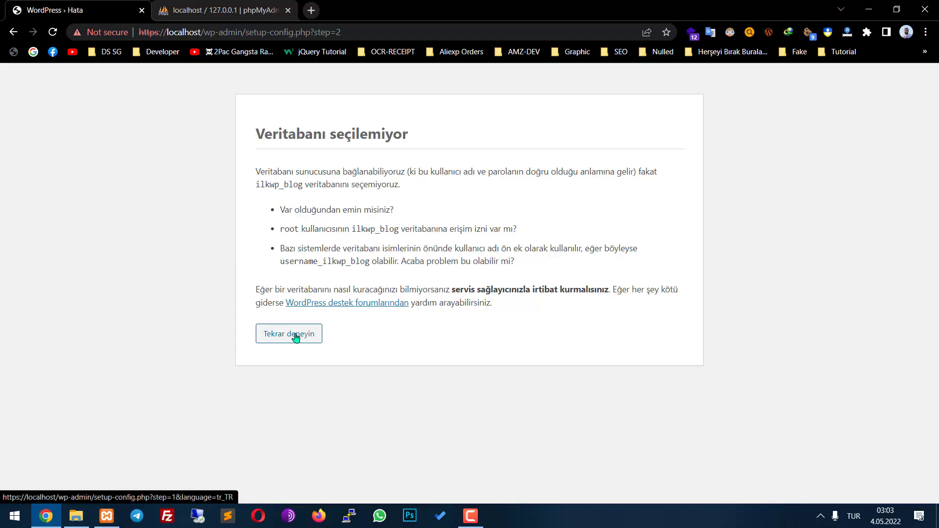
double_click(264, 186)
key(ctrl+c)
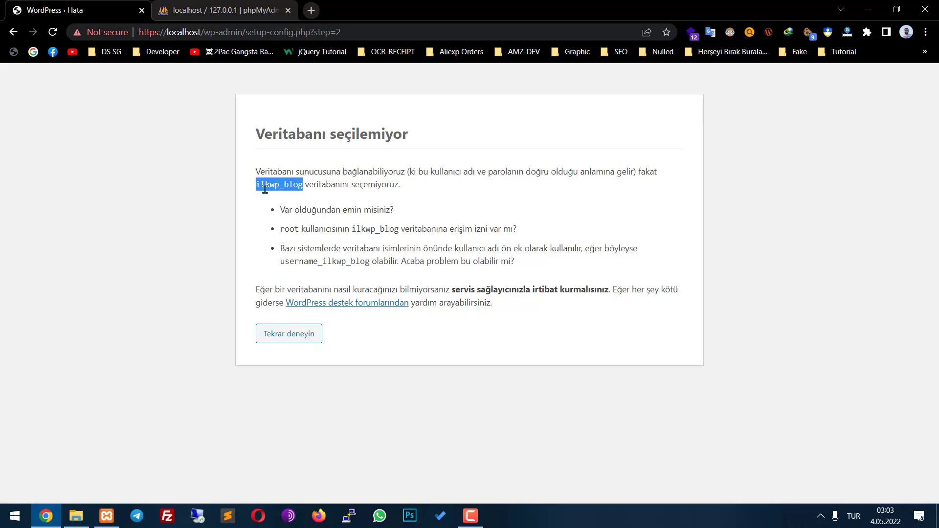
click(254, 7)
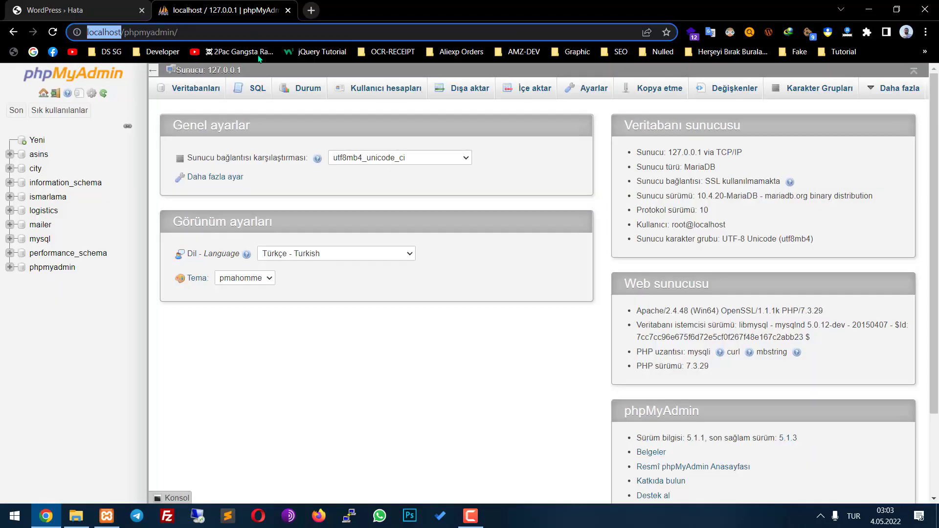
Create a new database named ilkwp_blog with utf8_general_ci collation in phpMyAdmin
click(54, 145)
click(196, 168)
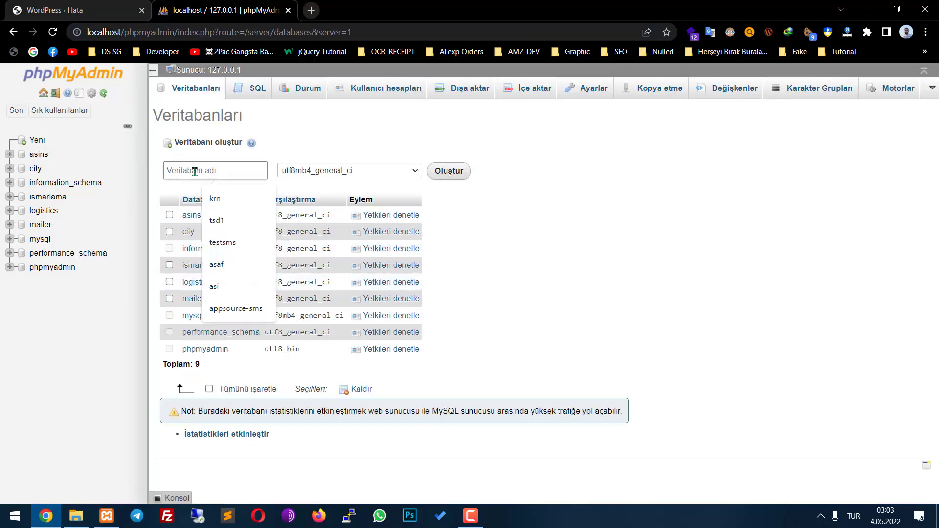
key(ctrl+v)
click(332, 171)
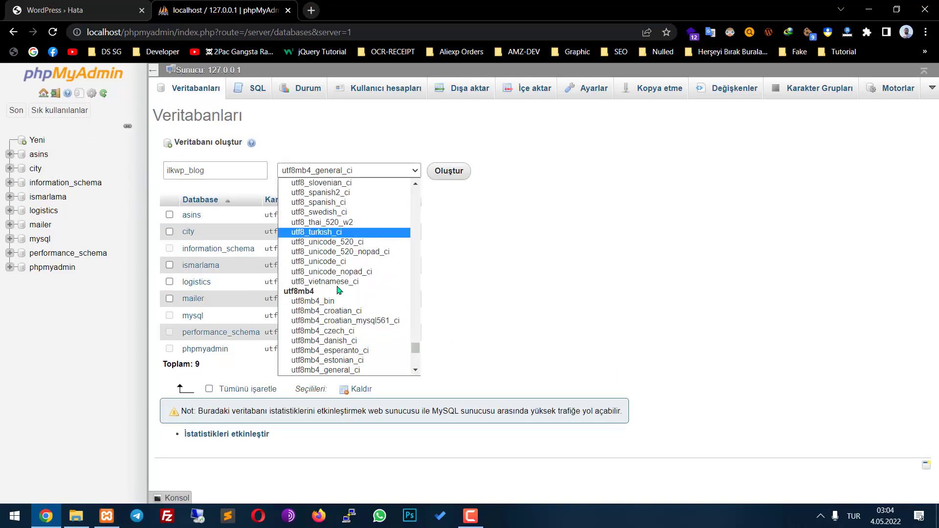
scroll(341, 306, down, 5)
scroll(341, 306, up, 5)
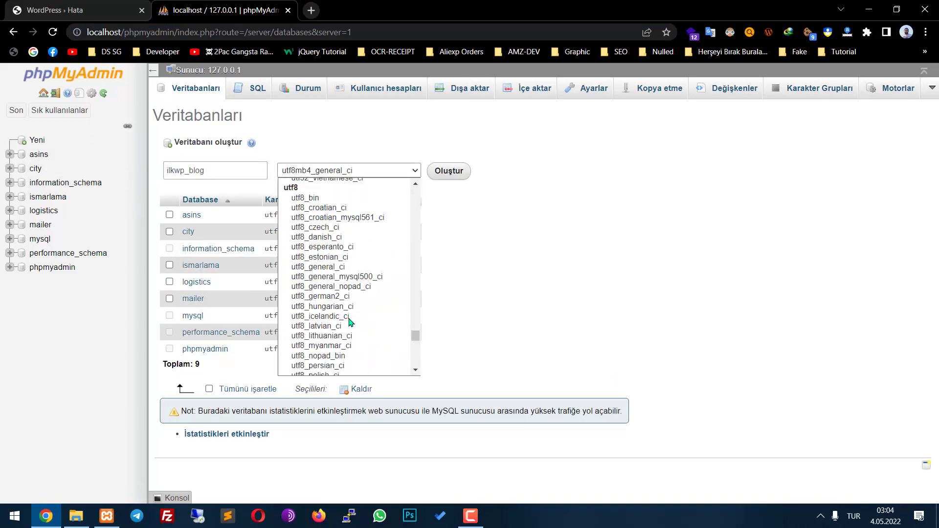
click(334, 267)
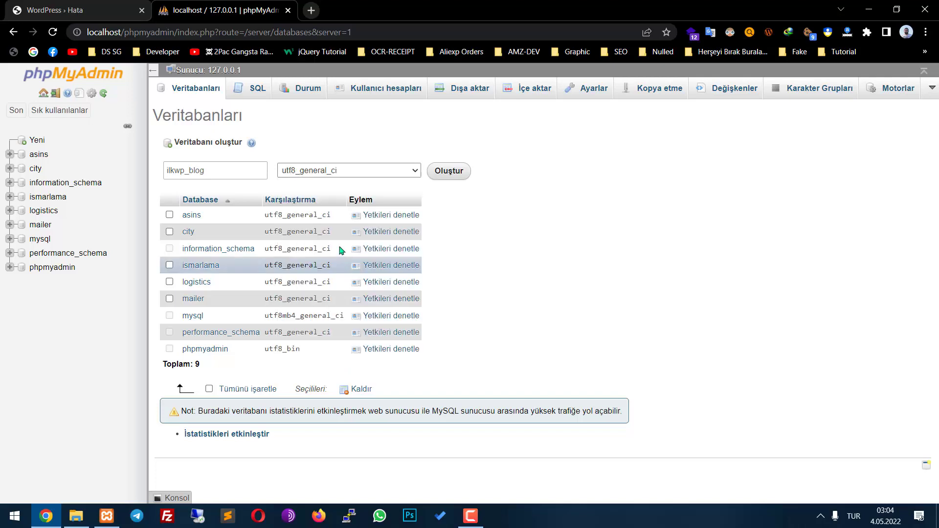
click(467, 177)
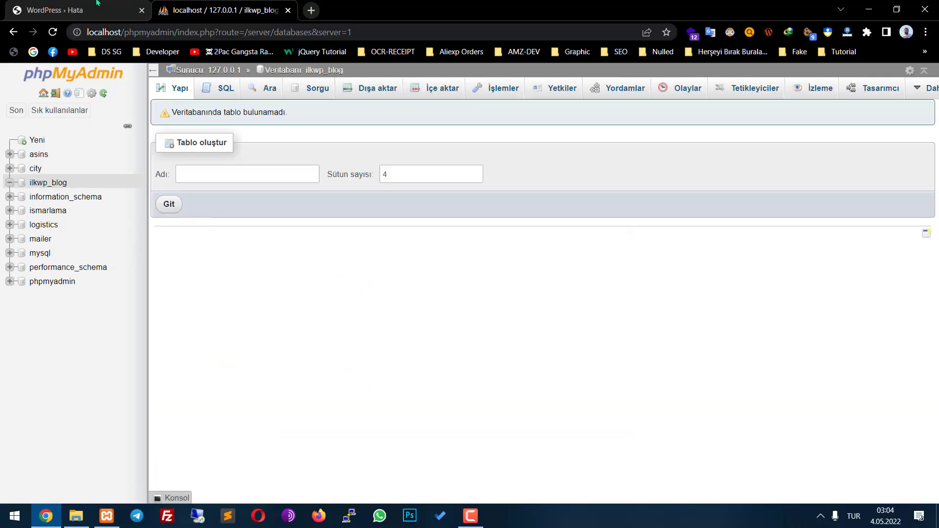
click(97, 10)
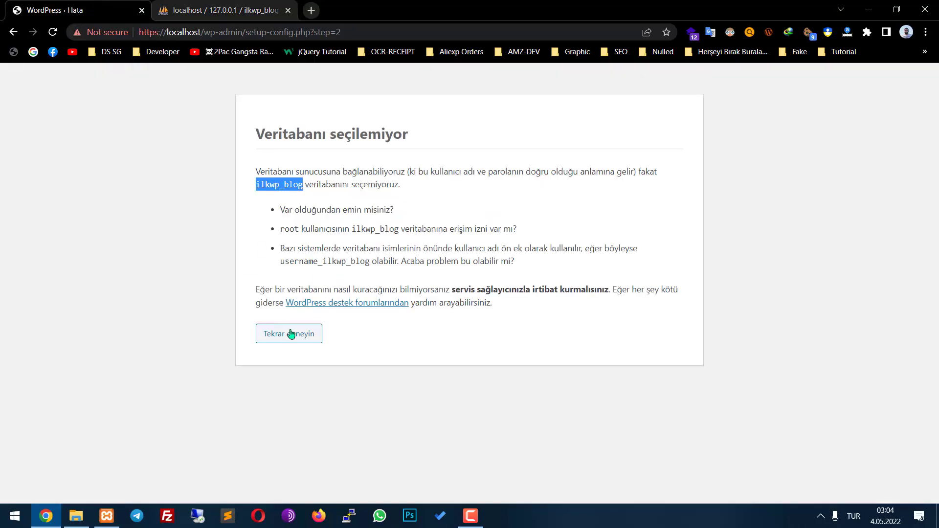
Check phpMyAdmin's full database list for the new ilkwp_blog database
double_click(364, 230)
key(ctrl+Tab)
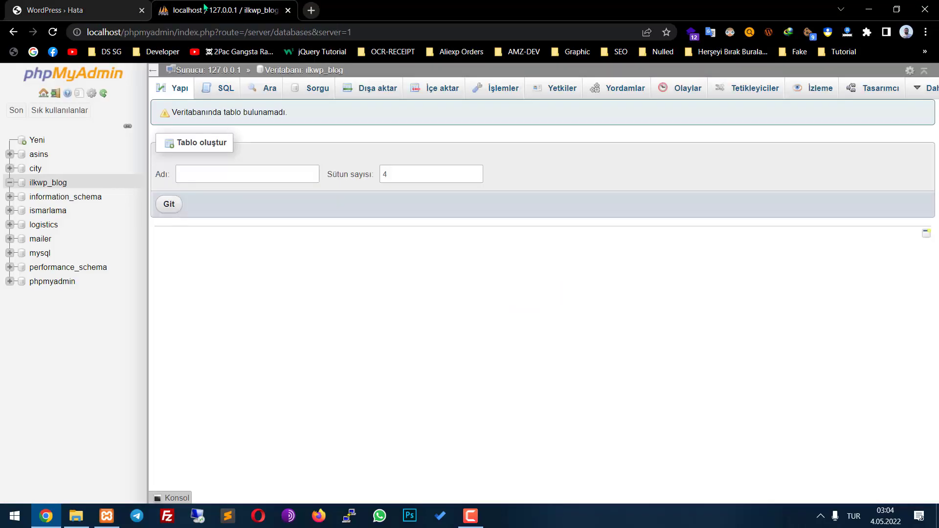
click(35, 142)
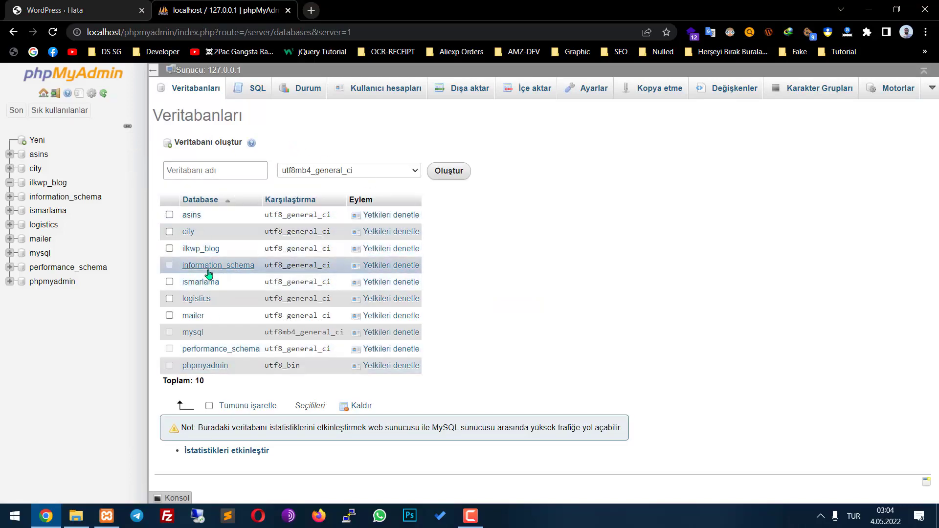
click(99, 3)
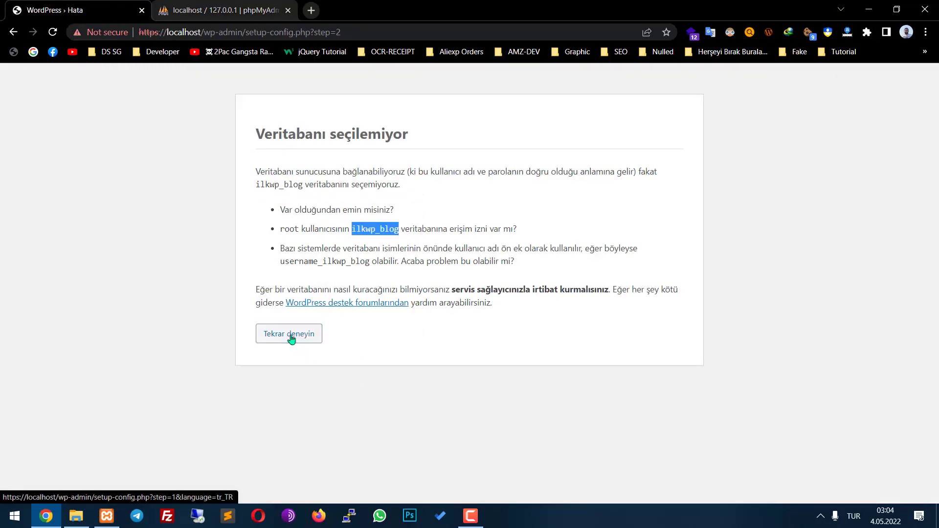
Retry the WordPress database setup and find ilkwp_blog in phpMyAdmin's list
click(292, 335)
double_click(424, 223)
key(ctrl+c)
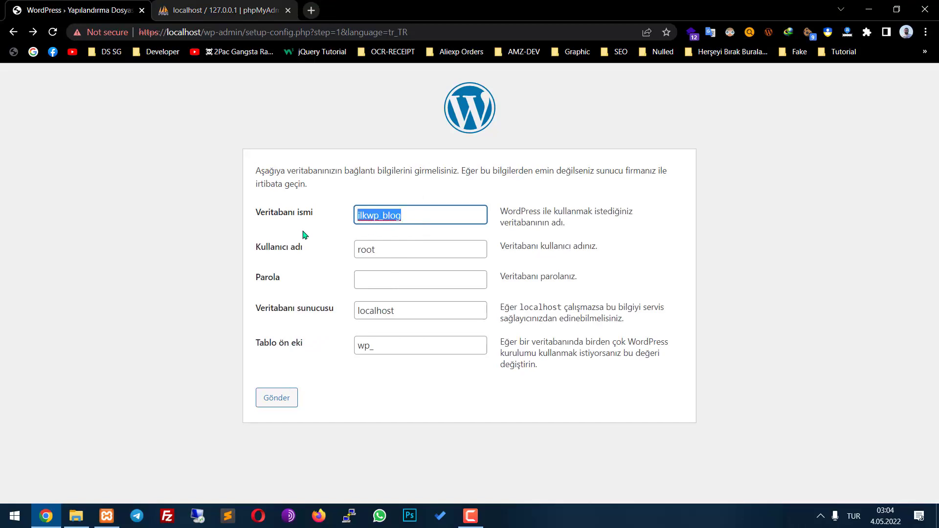
click(220, 10)
key(ctrl+f)
key(ctrl+v)
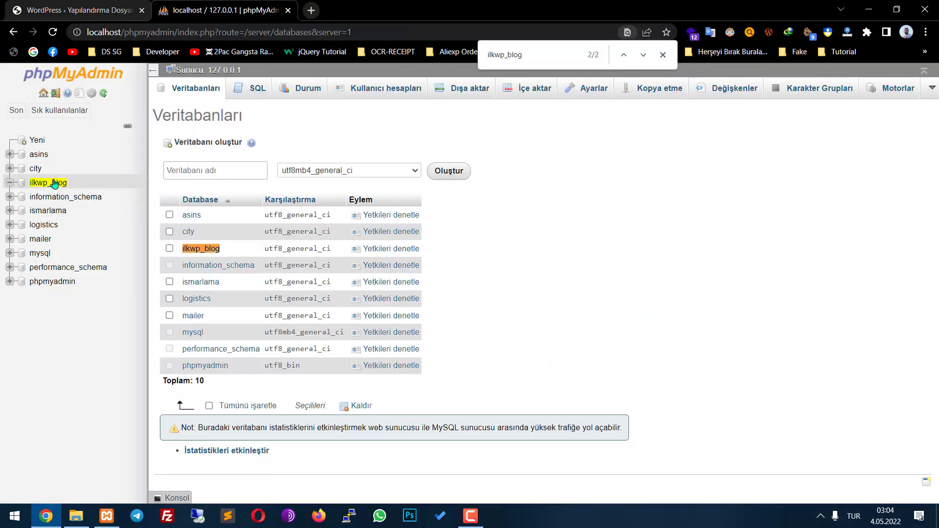
click(53, 185)
Submit the ilkwp_blog connection details and run the WordPress installation ('Kurulumu çalıştır')
key(ctrl+shift+Tab)
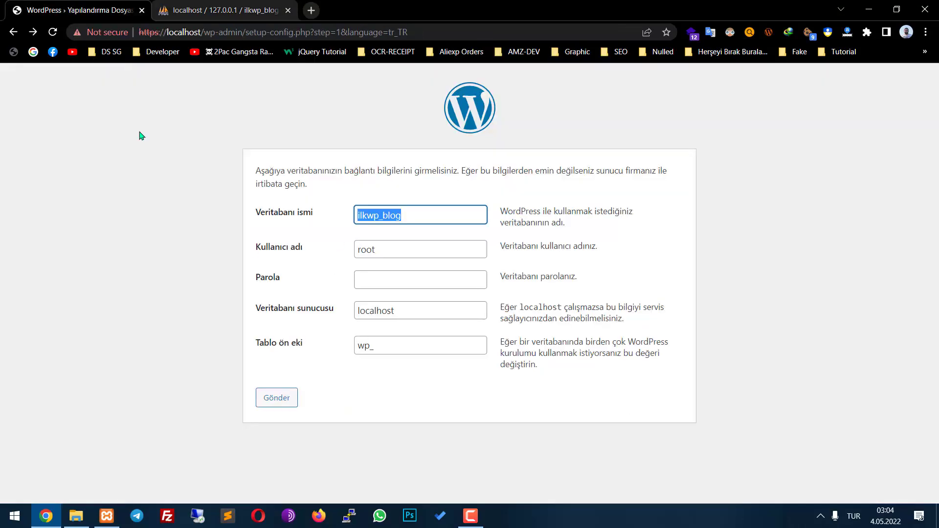
click(281, 397)
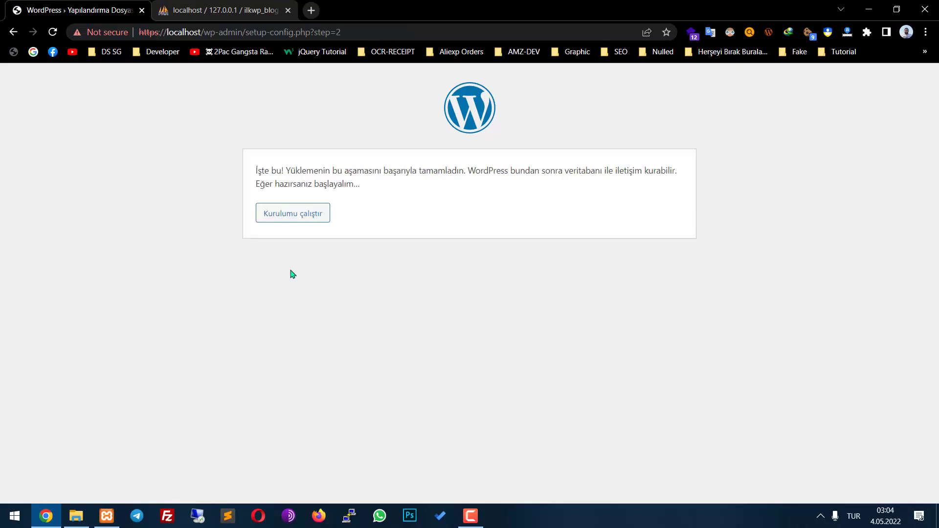
triple_click(274, 172)
click(438, 222)
click(281, 221)
Close the find bar, reload ilkwp_blog in phpMyAdmin, and return to the site information form
key(ctrl+Tab)
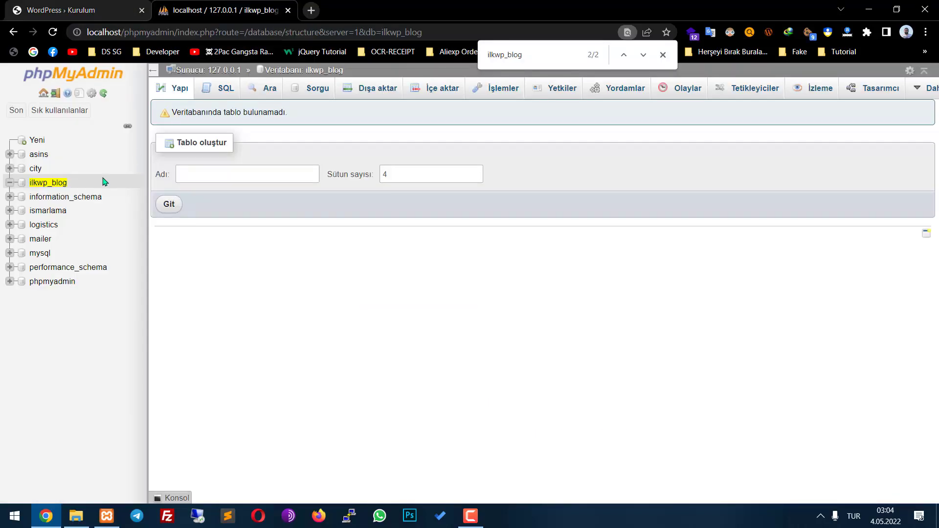
key(Escape)
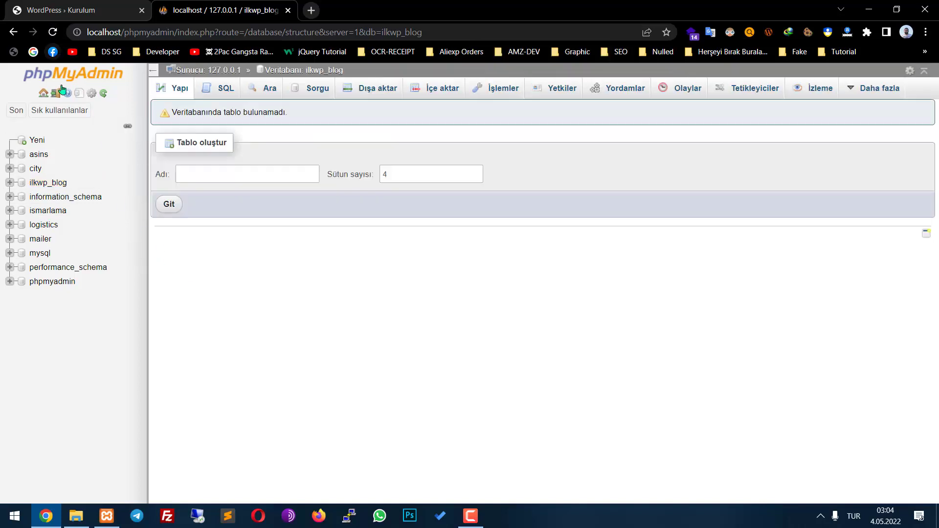
click(49, 185)
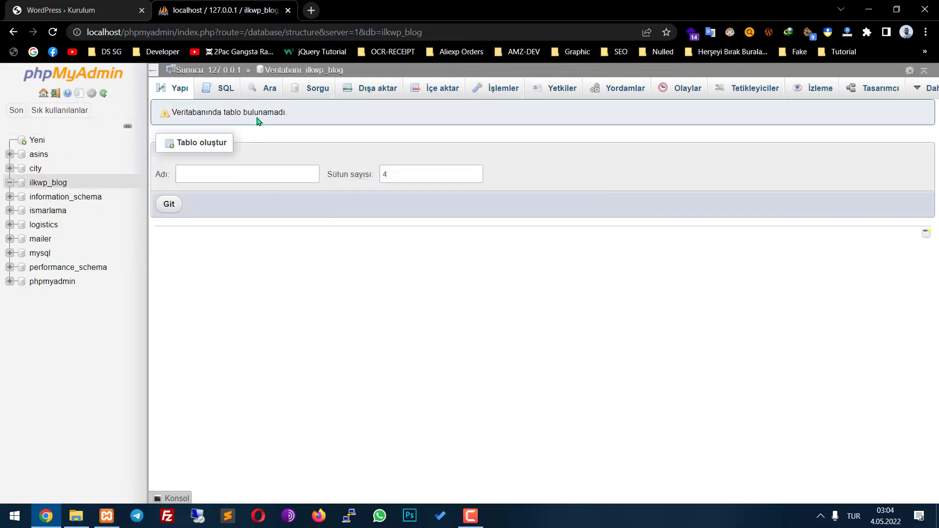
click(35, 5)
scroll(423, 334, down, 3)
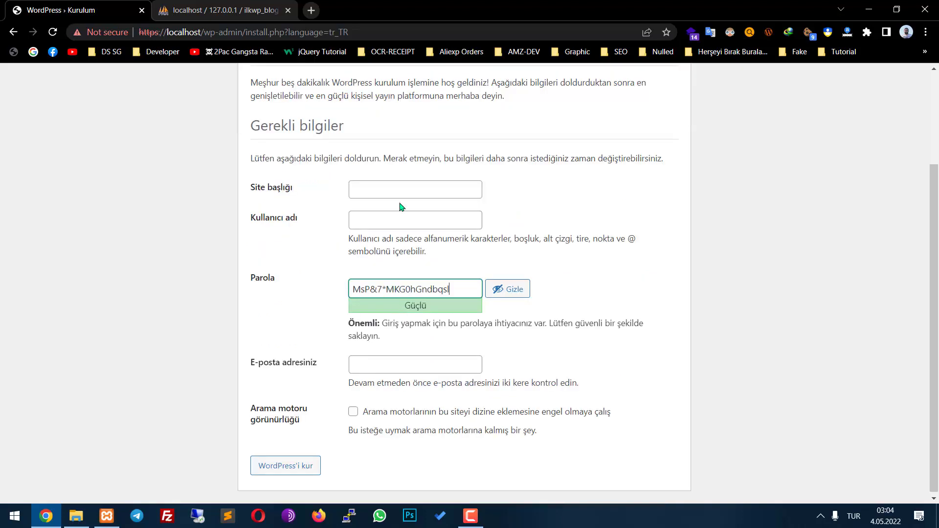
Load facebook.com in a new tab, then go back to the installation form
click(394, 180)
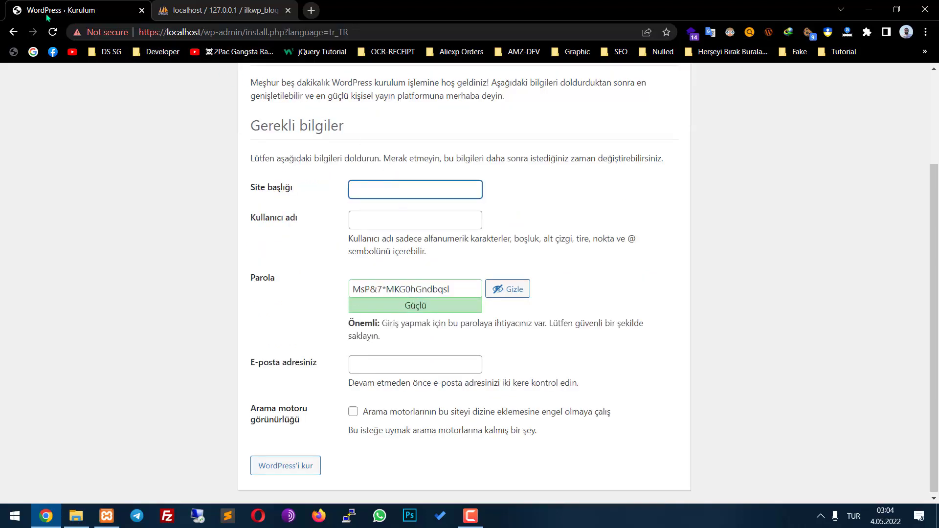
click(317, 10)
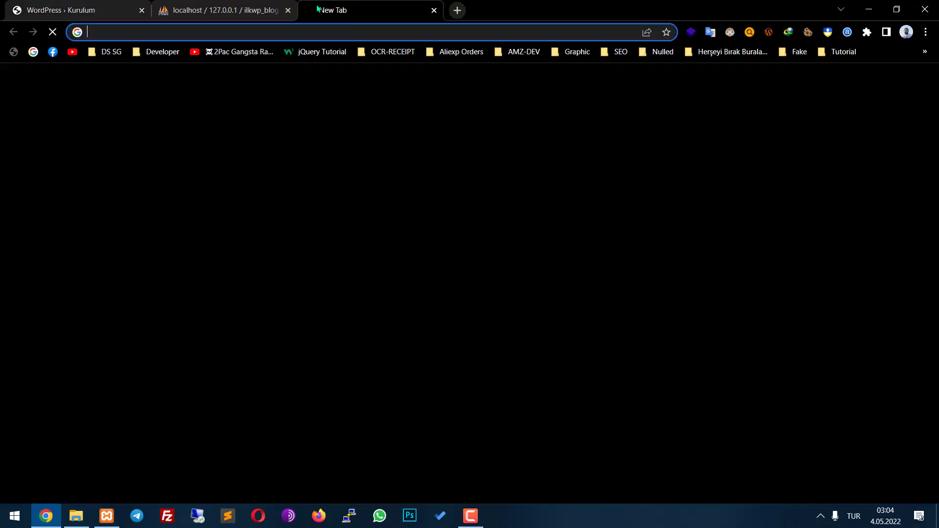
text(fac)
key(Return)
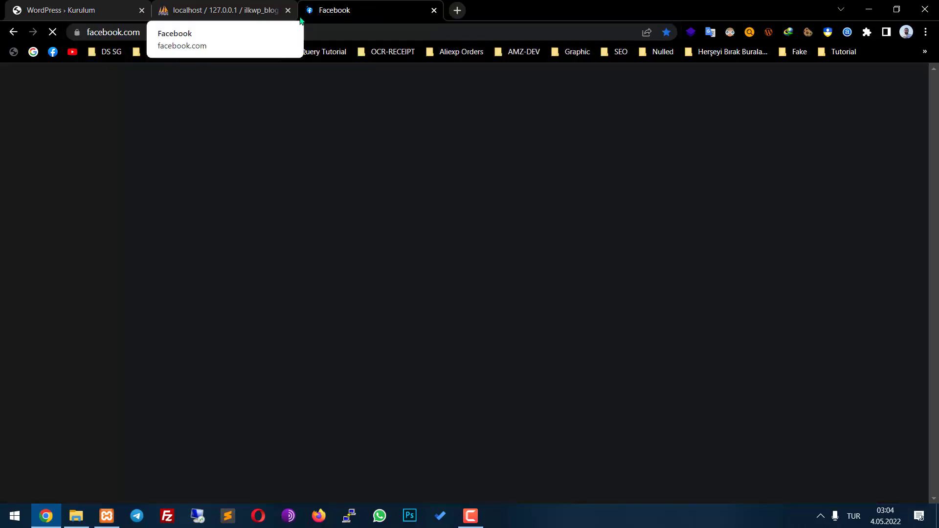
key(ctrl+1)
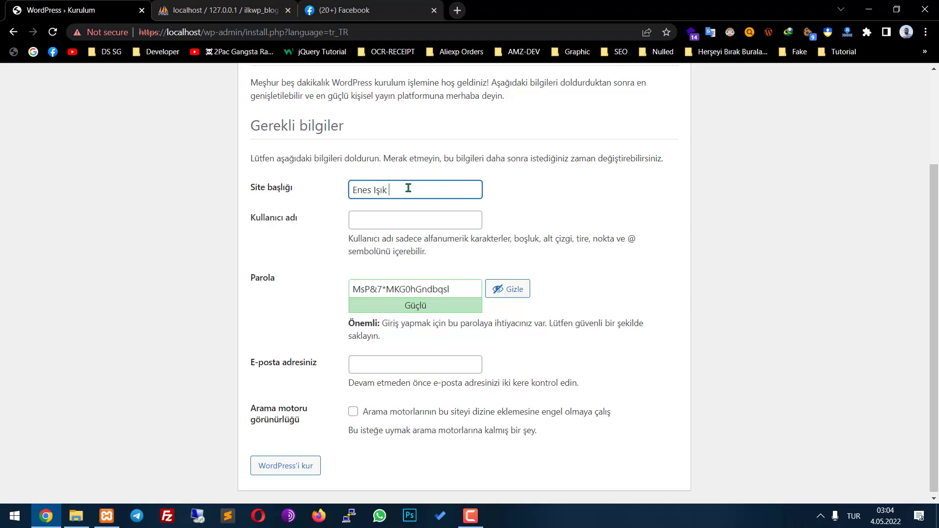
Enter username admin, keep the suggested password, and fill in the administrator's e-mail address
click(373, 228)
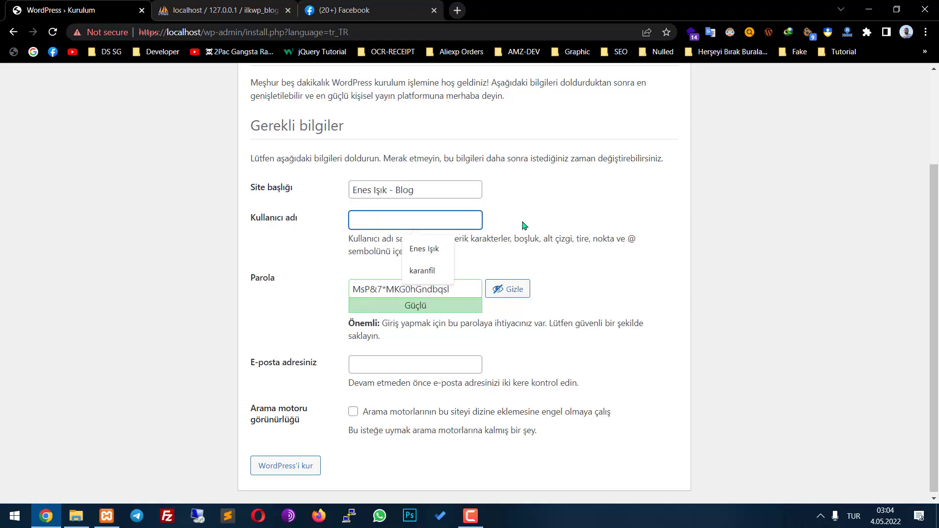
text(admin)
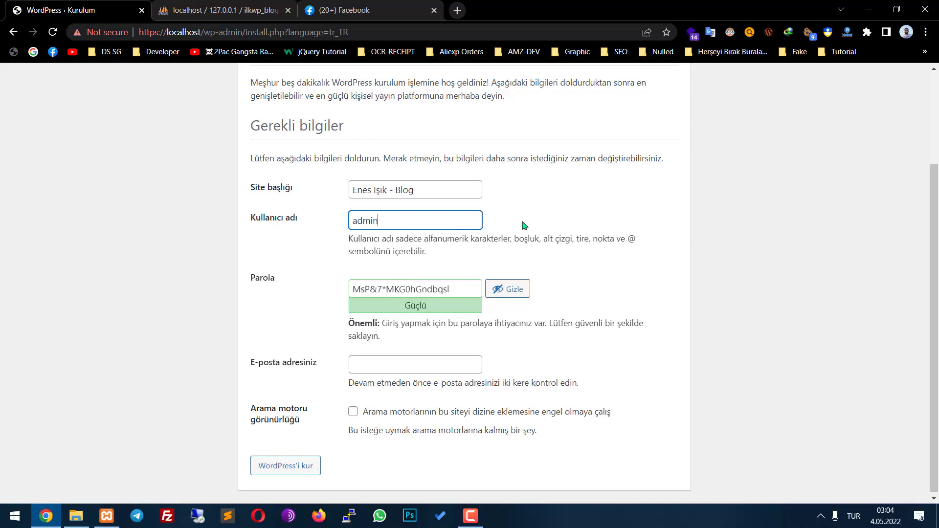
click(445, 292)
key(ctrl+a)
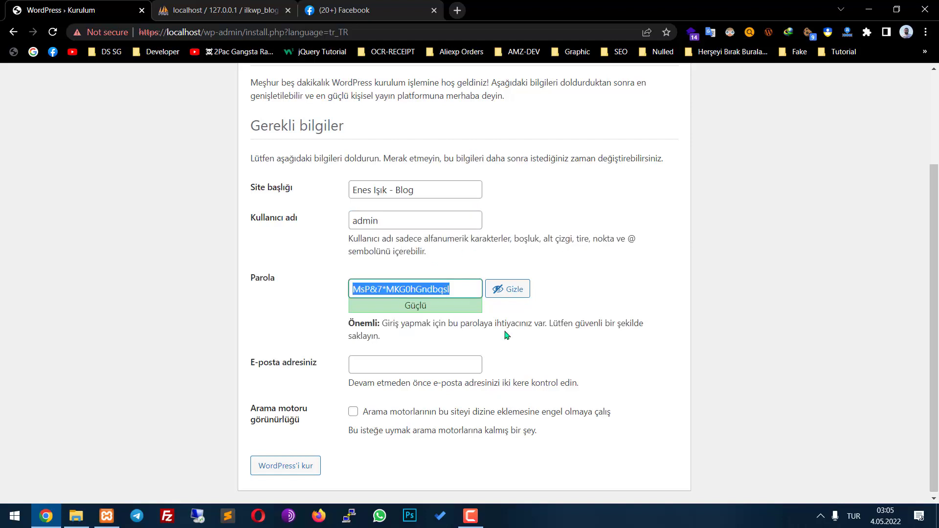
click(419, 357)
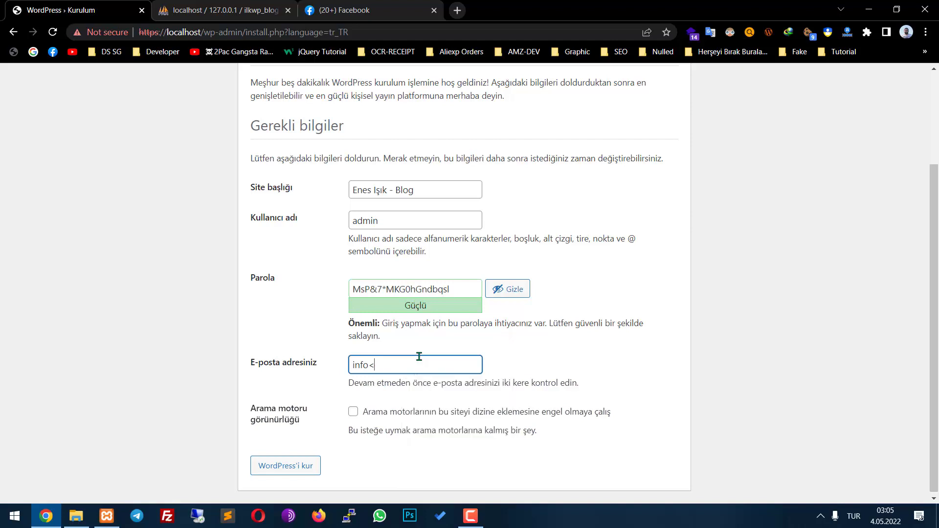
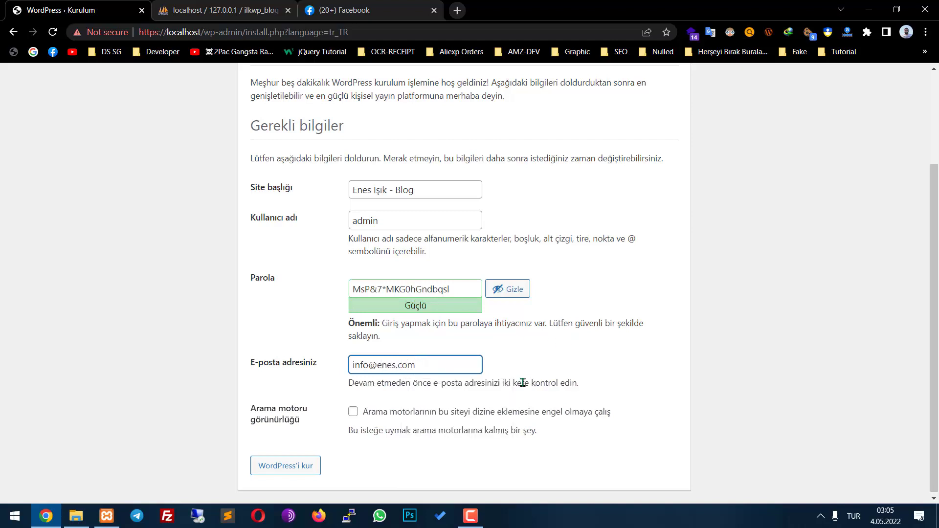
Review the search engine visibility option and install WordPress ('WordPress'i kur')
drag(252, 407, 298, 421)
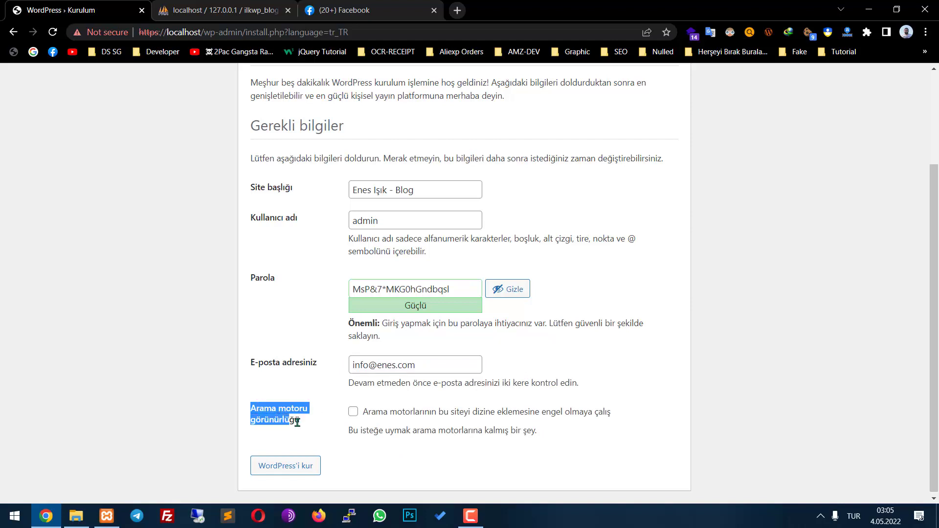
click(382, 461)
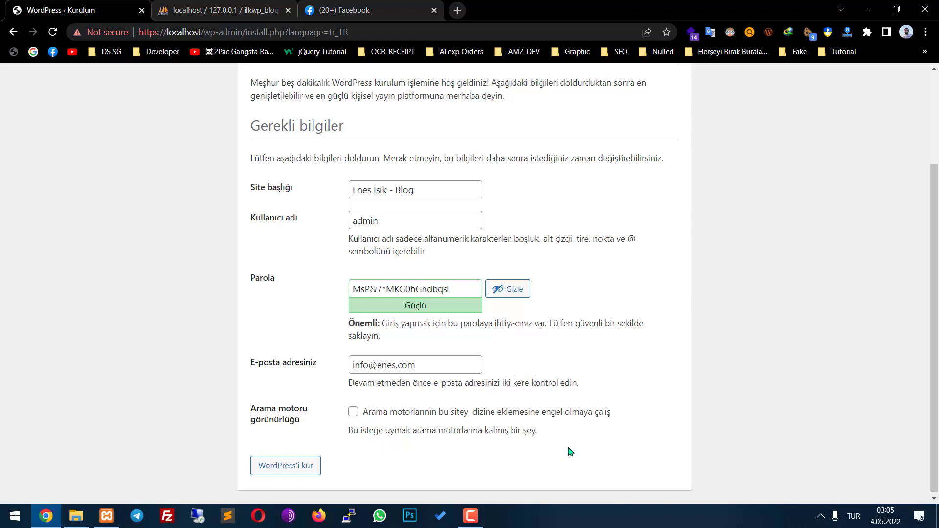
drag(537, 433, 360, 414)
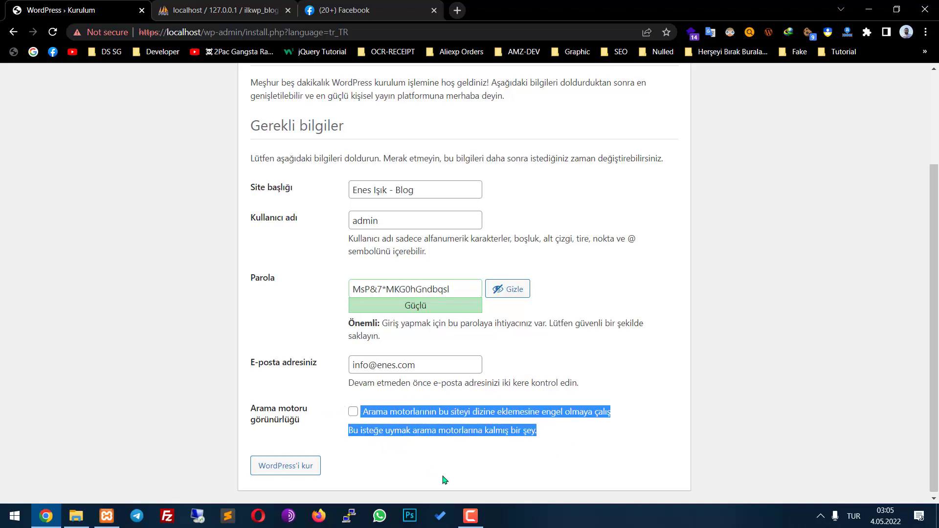
click(420, 470)
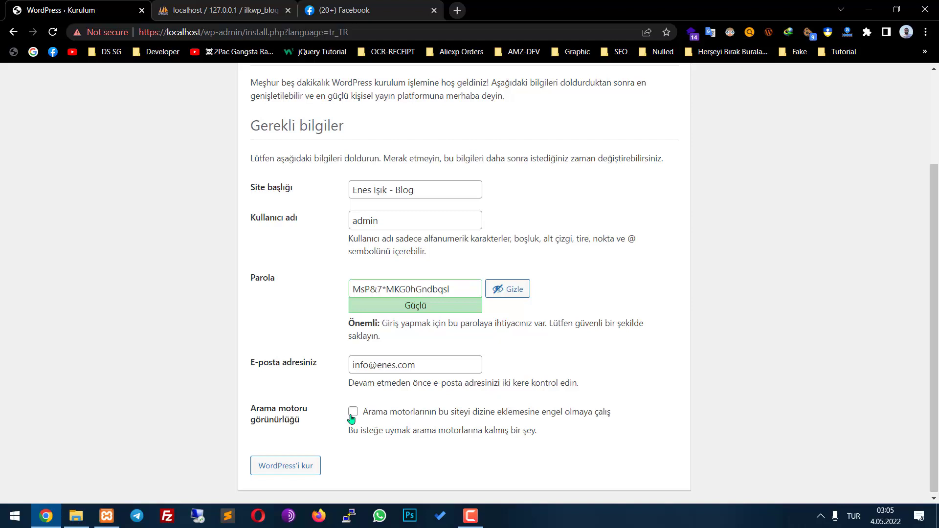
drag(567, 459, 361, 412)
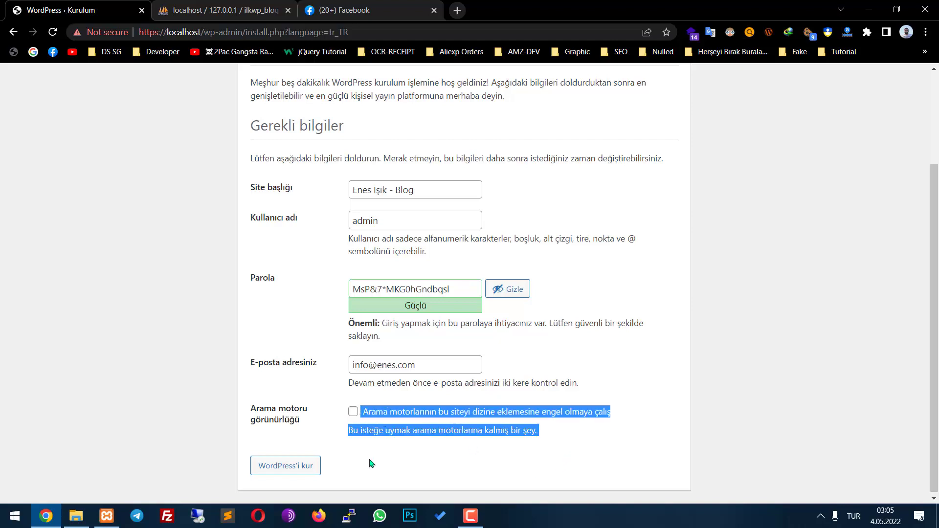
click(302, 464)
drag(308, 206, 461, 289)
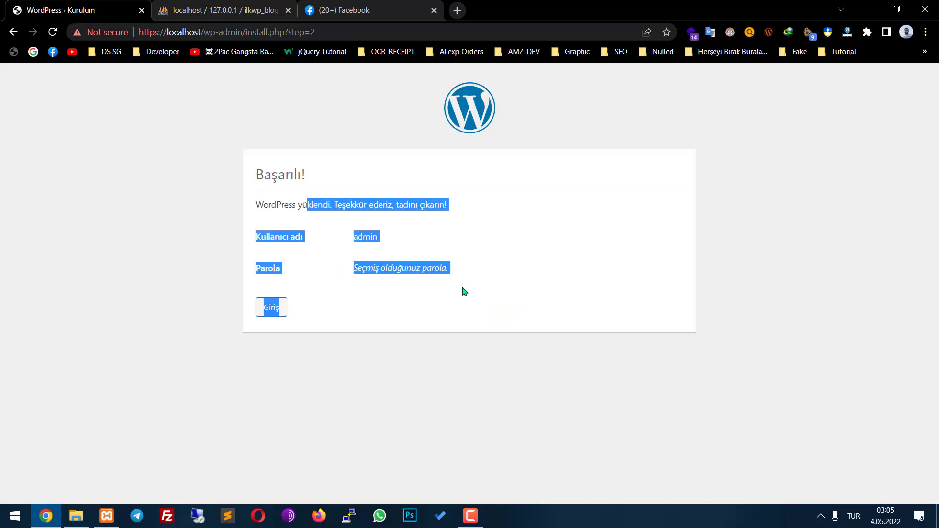
click(373, 272)
click(225, 10)
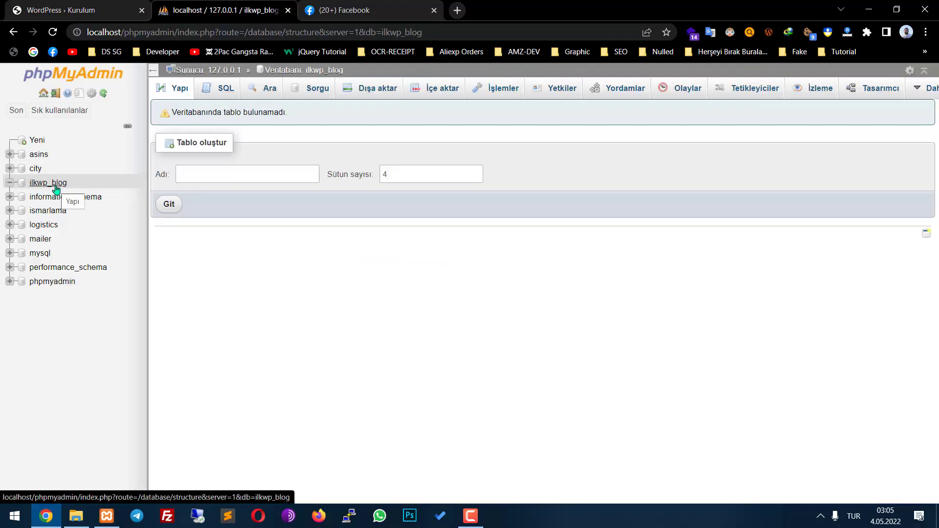
click(55, 189)
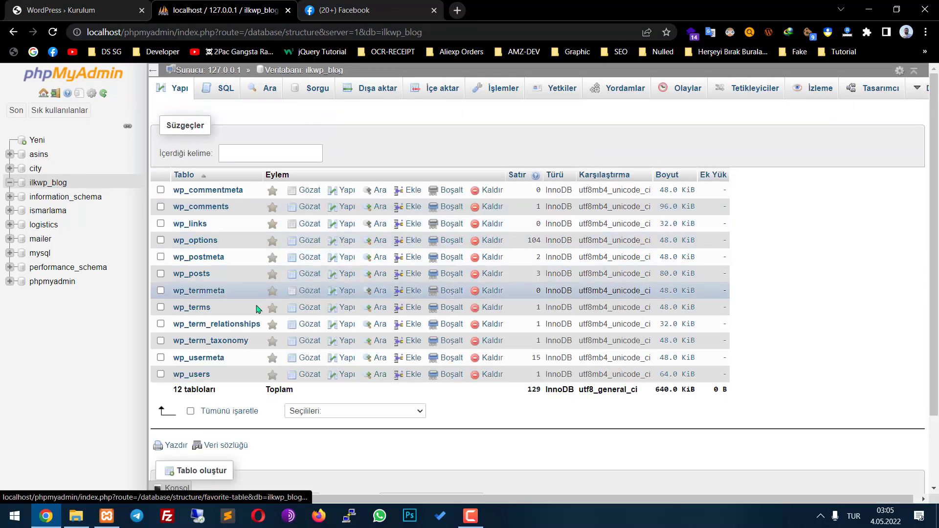
drag(775, 392, 200, 391)
click(195, 375)
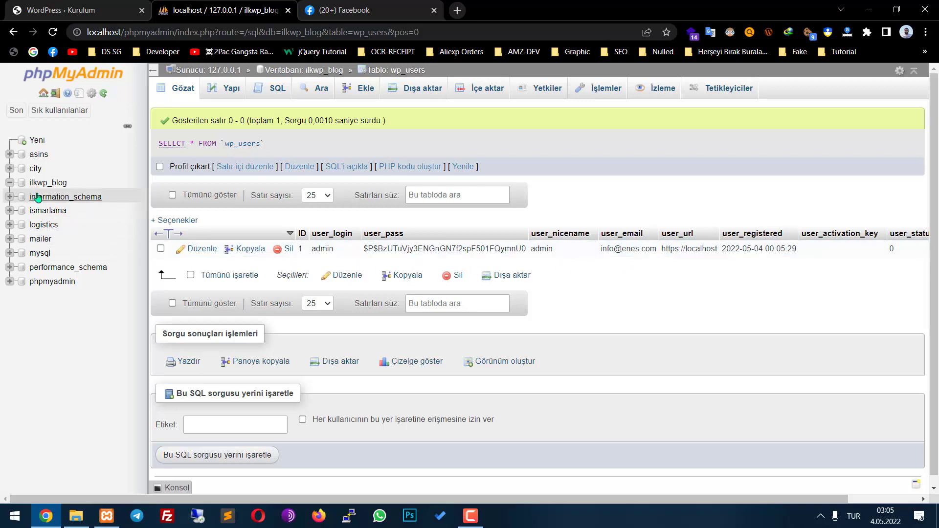
click(48, 182)
click(104, 11)
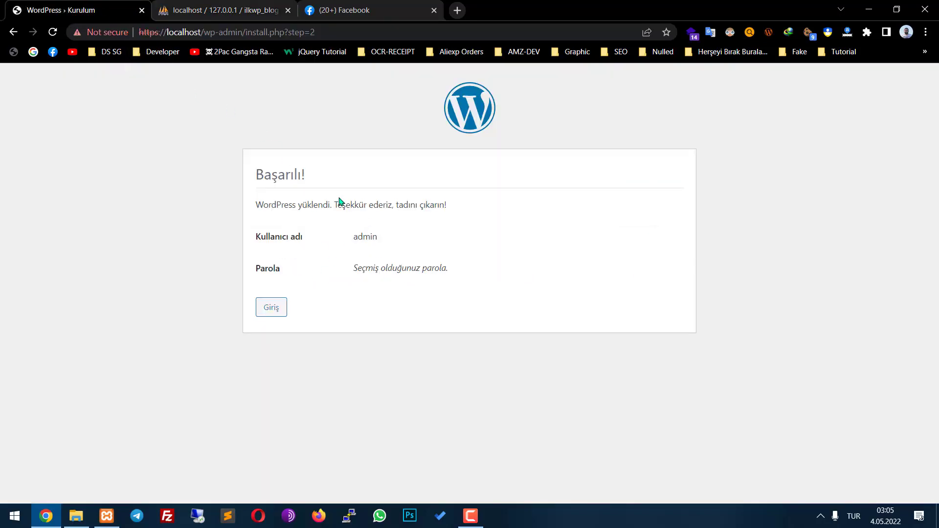
Replace the Facebook address with localhost to load the new blog
click(382, 6)
click(359, 34)
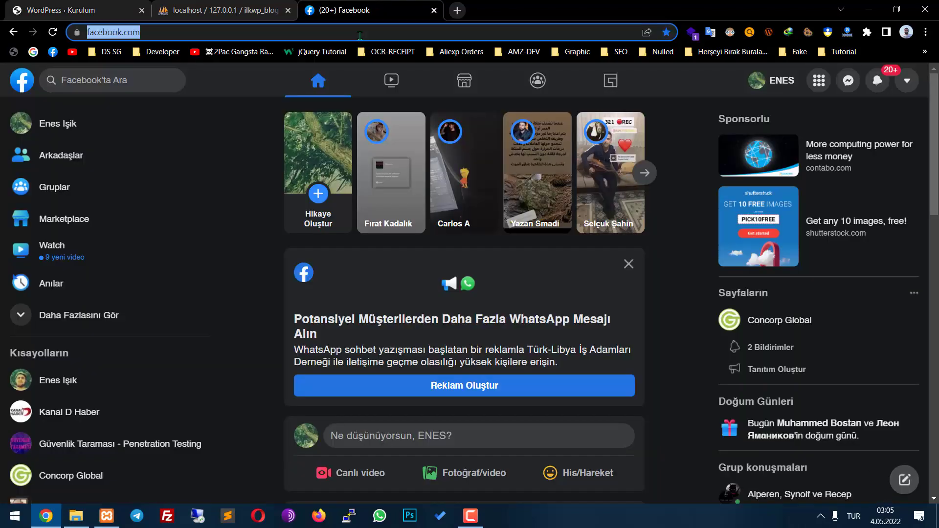
text(localhost)
key(Return)
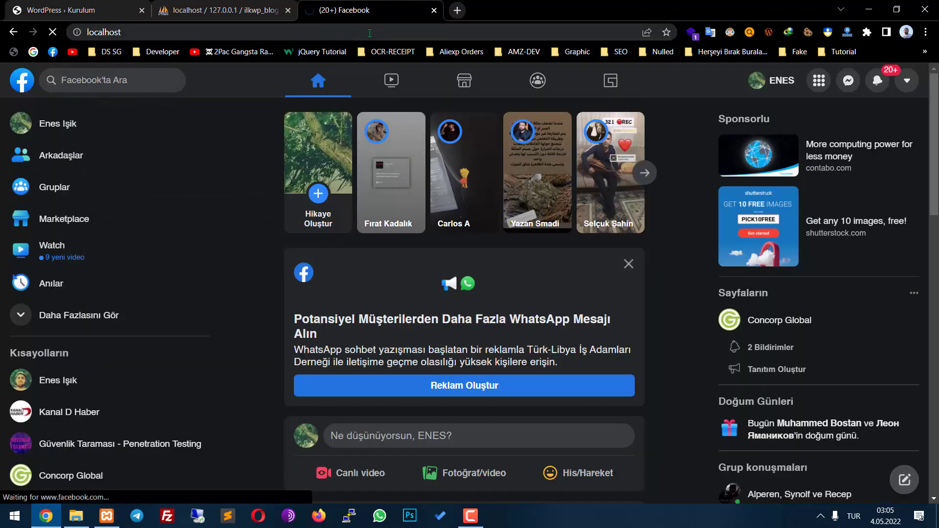
Scroll through the blog home page and its 'Merhaba dünya!' post
scroll(680, 225, down, 6)
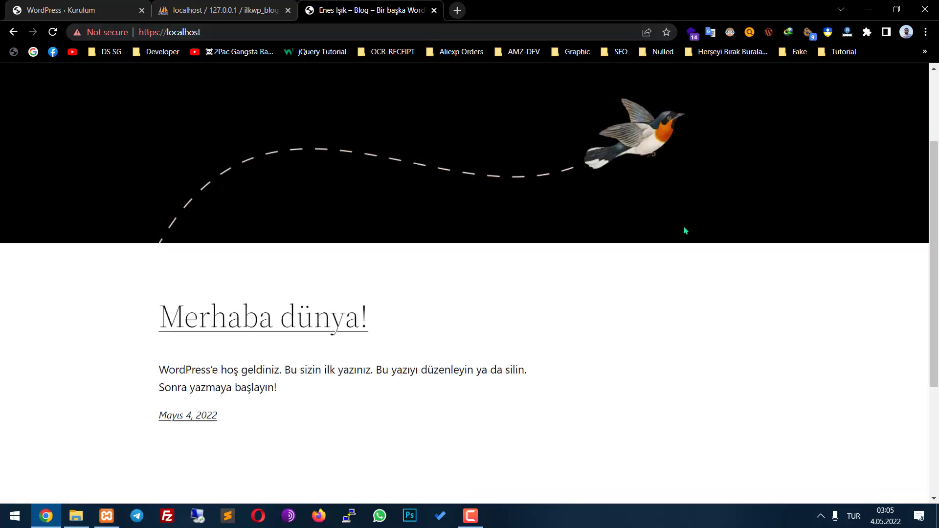
scroll(609, 235, up, 6)
scroll(234, 145, down, 6)
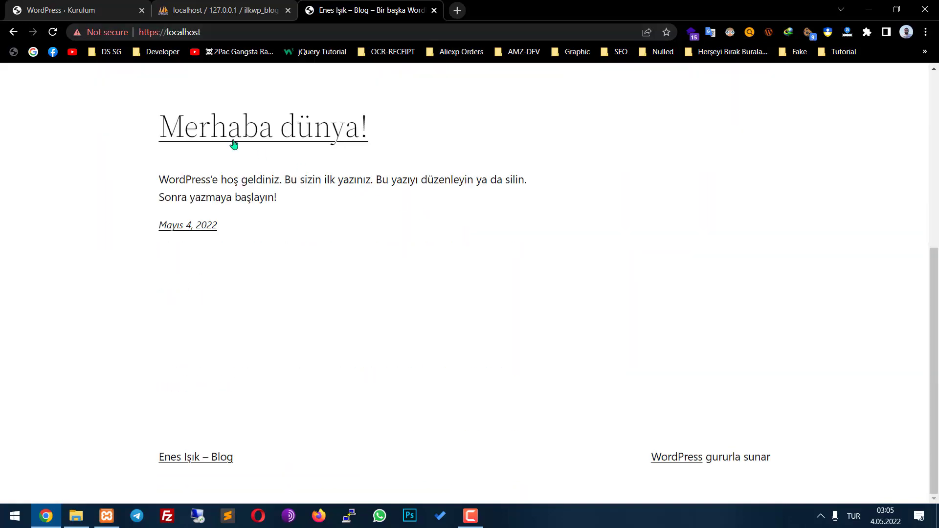
drag(111, 126, 601, 425)
click(704, 439)
scroll(234, 298, up, 6)
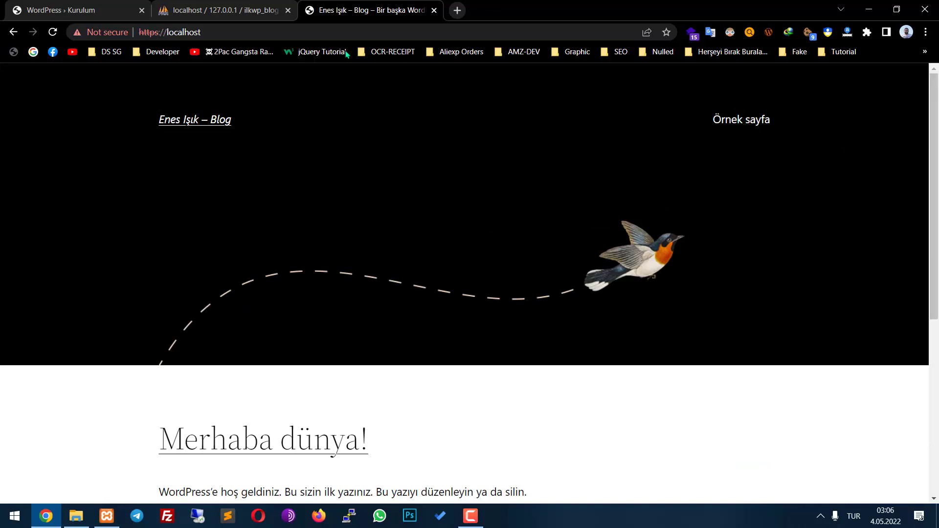
scroll(553, 279, down, 6)
click(470, 516)
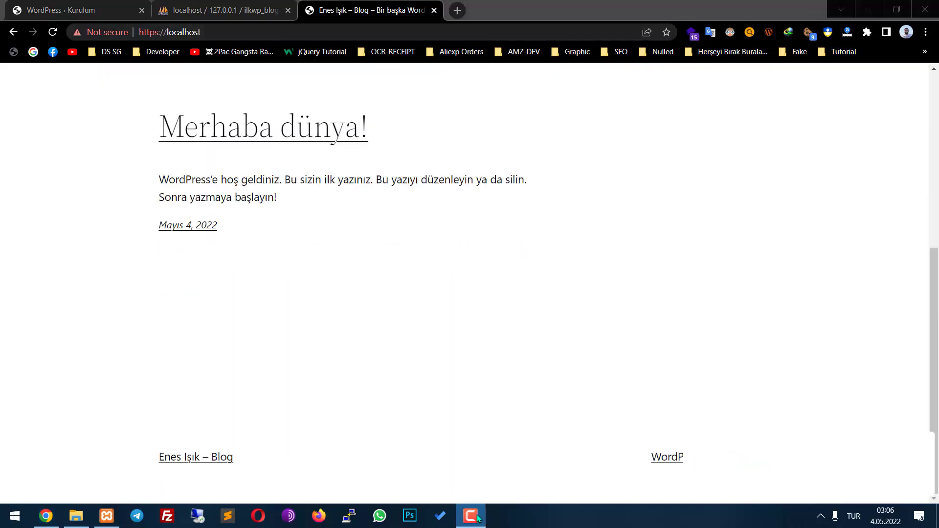
click(470, 516)
scroll(456, 309, up, 5)
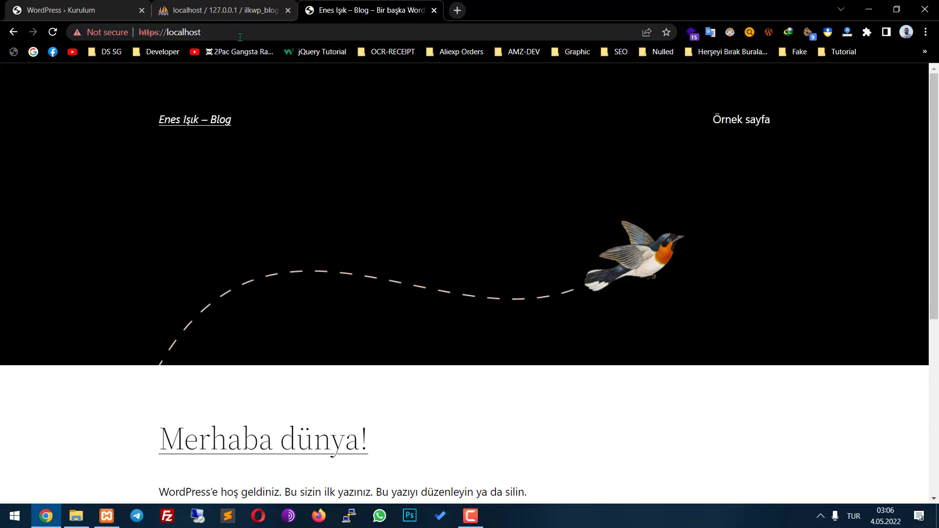
scroll(403, 311, down, 5)
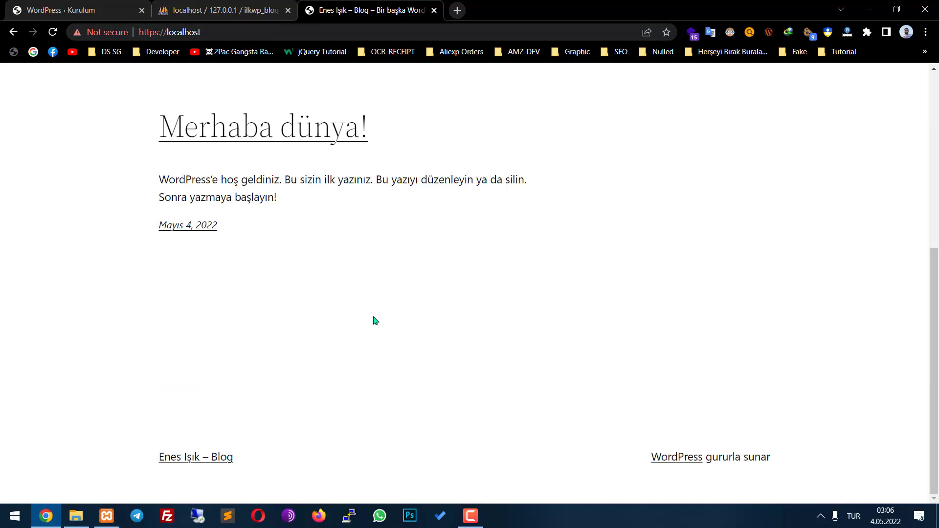
scroll(350, 277, up, 5)
scroll(388, 321, down, 5)
scroll(309, 313, up, 5)
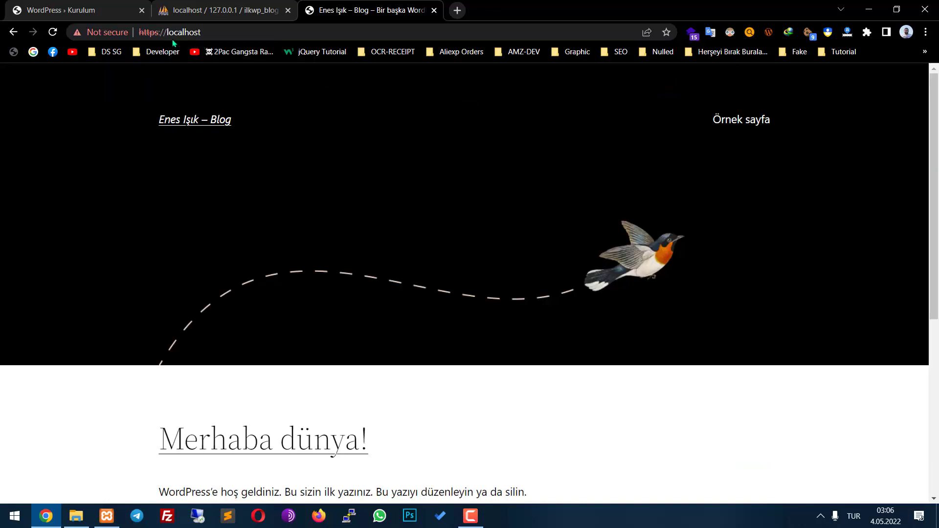
Go to localhost/wp-admin, correcting the mistaken localhost/admin address
click(257, 25)
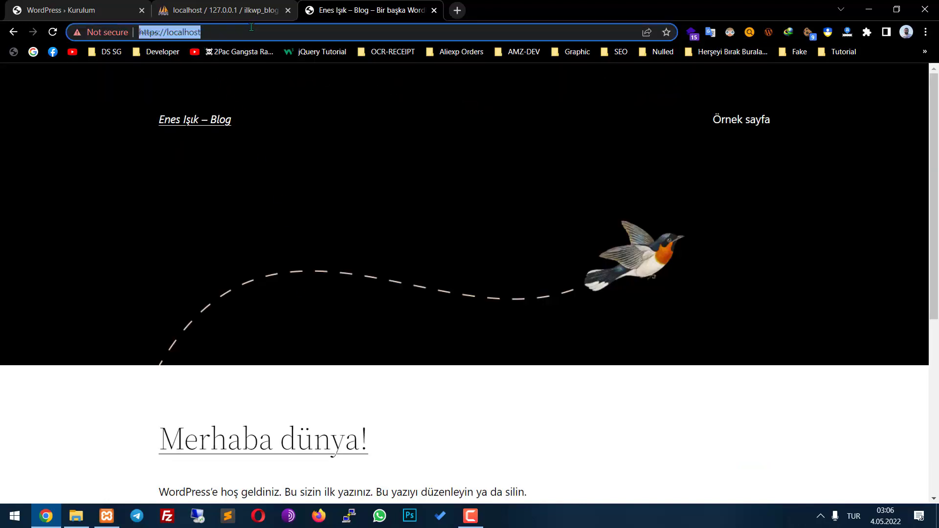
key(End)
text(admin)
key(Return)
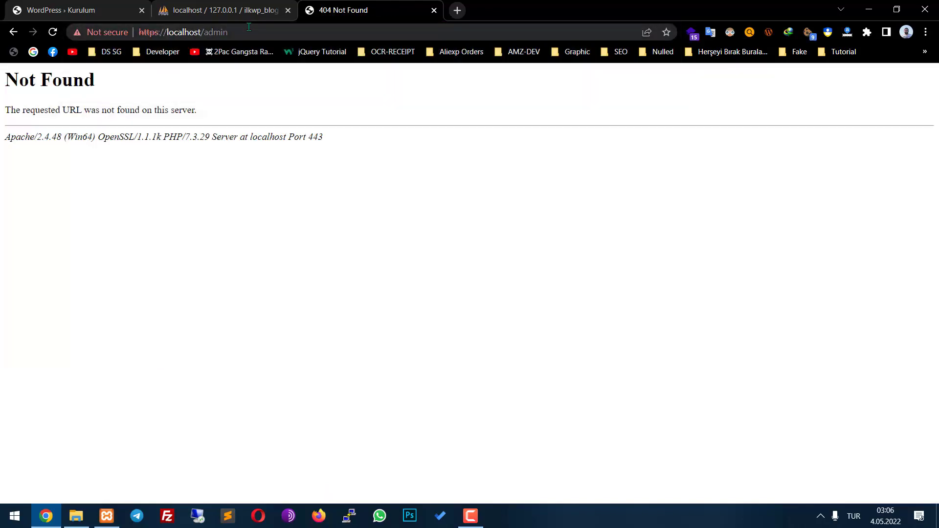
double_click(248, 31)
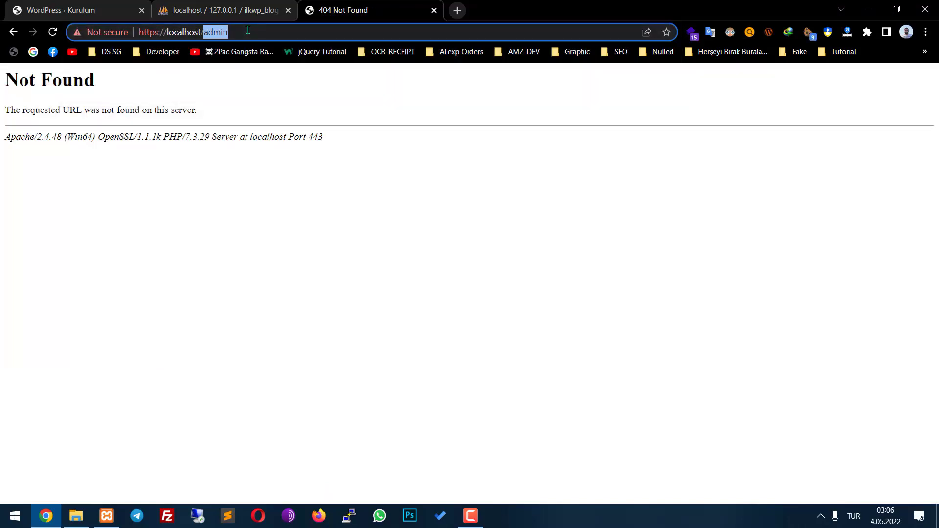
text(wp-admin)
key(Return)
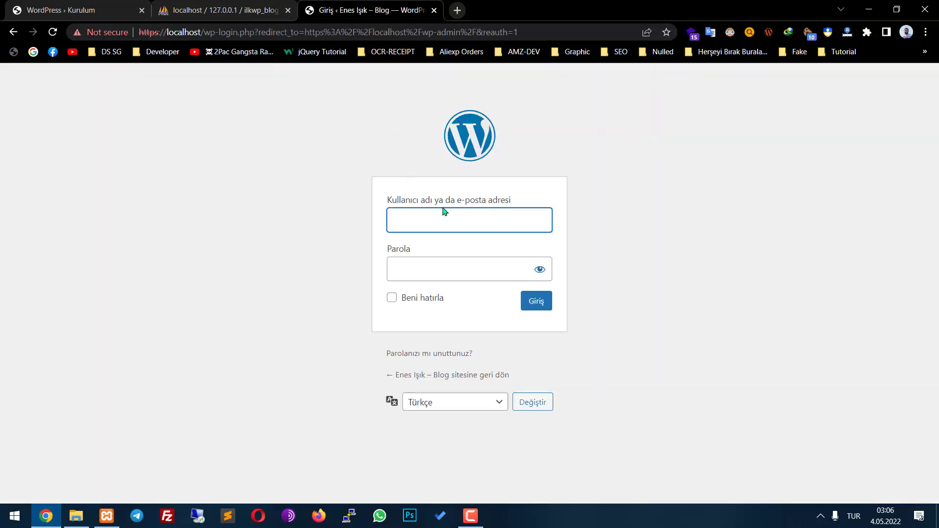
Log in with username admin and the saved password
click(445, 228)
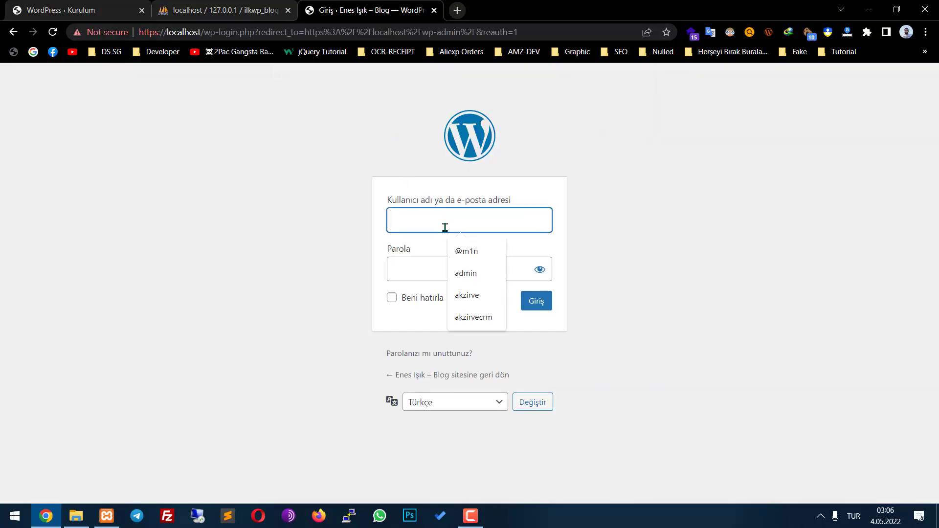
text(admin)
key(Tab)
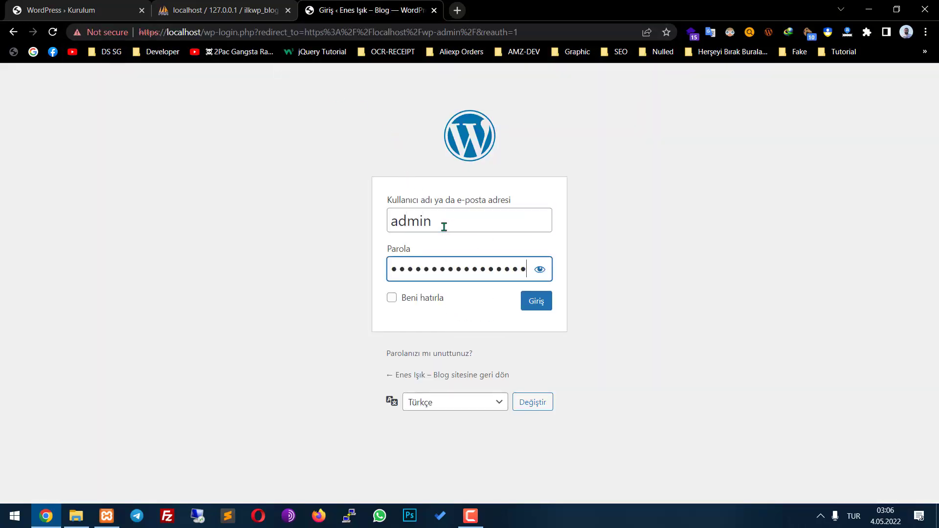
click(539, 270)
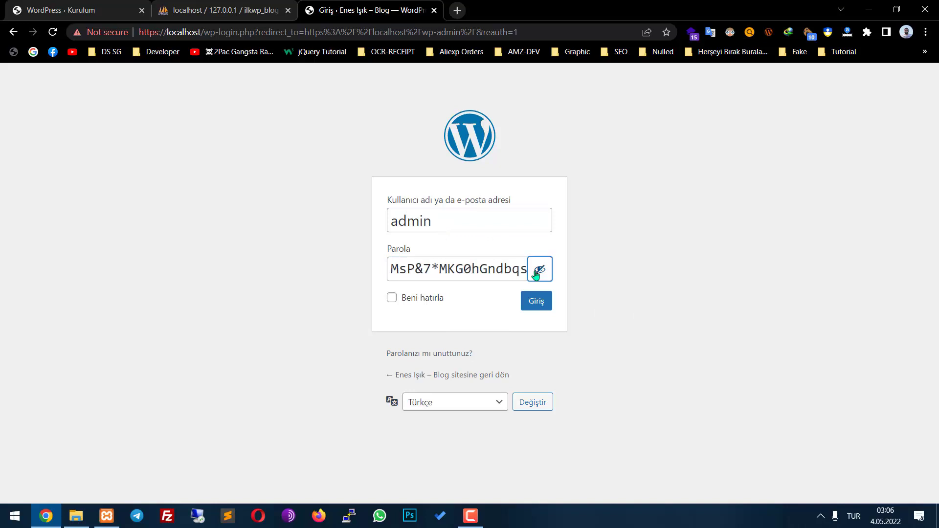
click(537, 303)
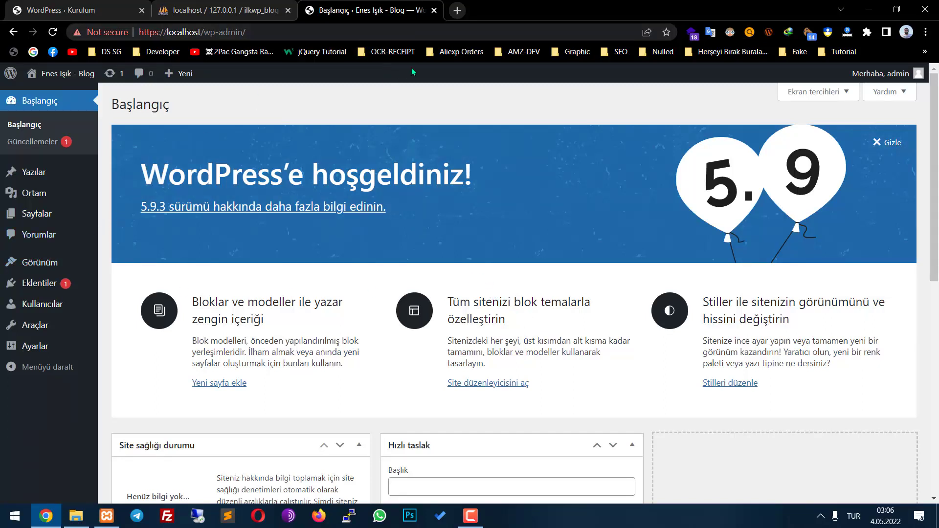
Look through the Genel and Okuma settings pages
click(44, 346)
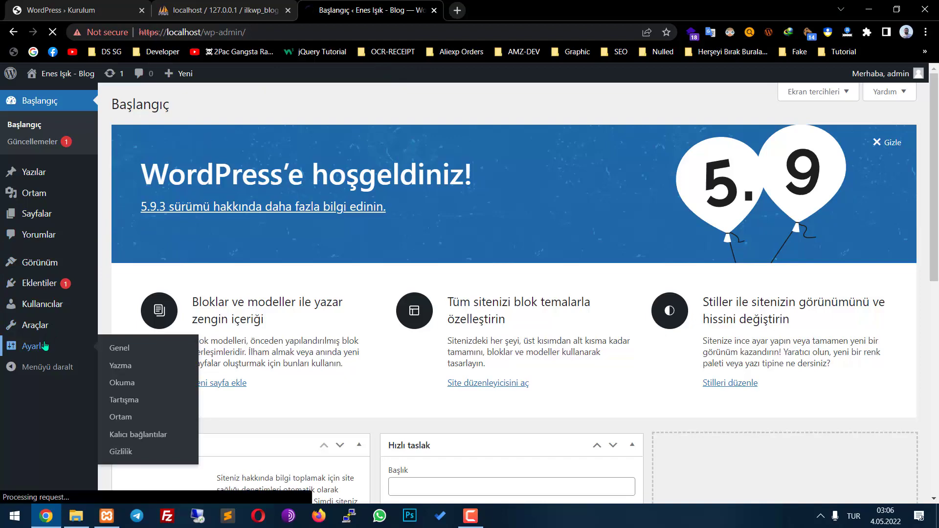
scroll(300, 368, down, 2)
scroll(300, 367, down, 3)
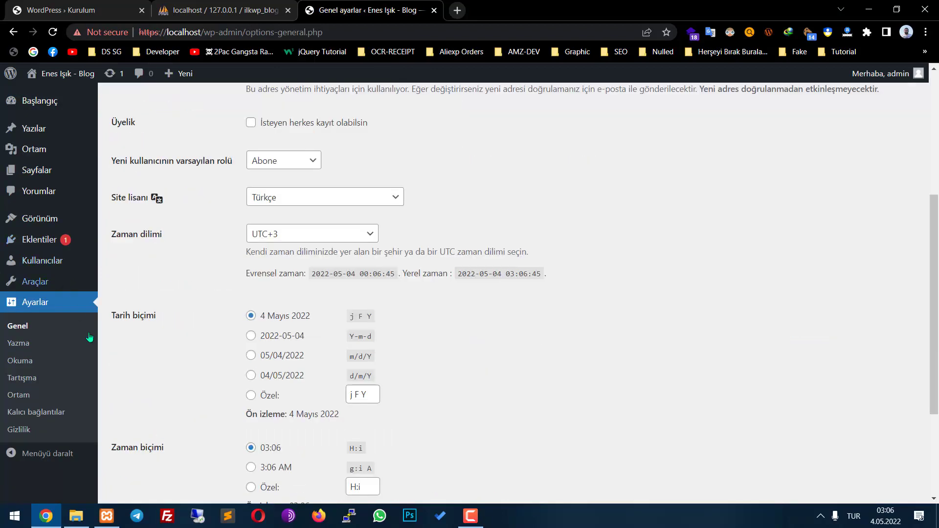
click(20, 360)
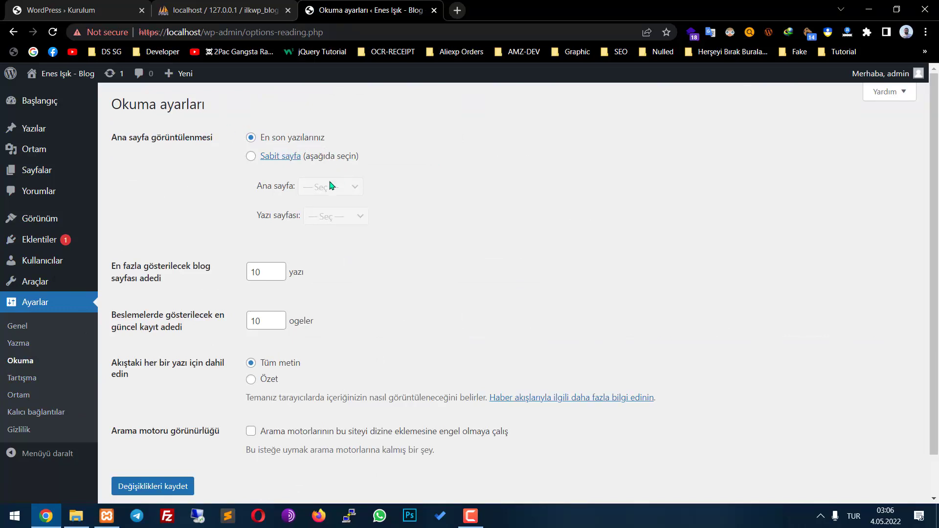
scroll(265, 268, down, 2)
scroll(262, 329, up, 2)
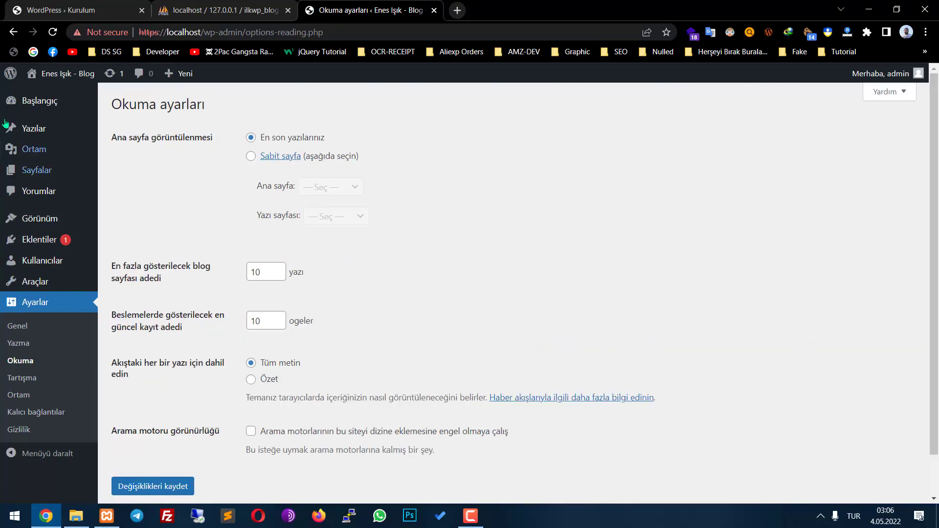
Start a new post under Yazılar and close the block editor welcome guide
click(32, 129)
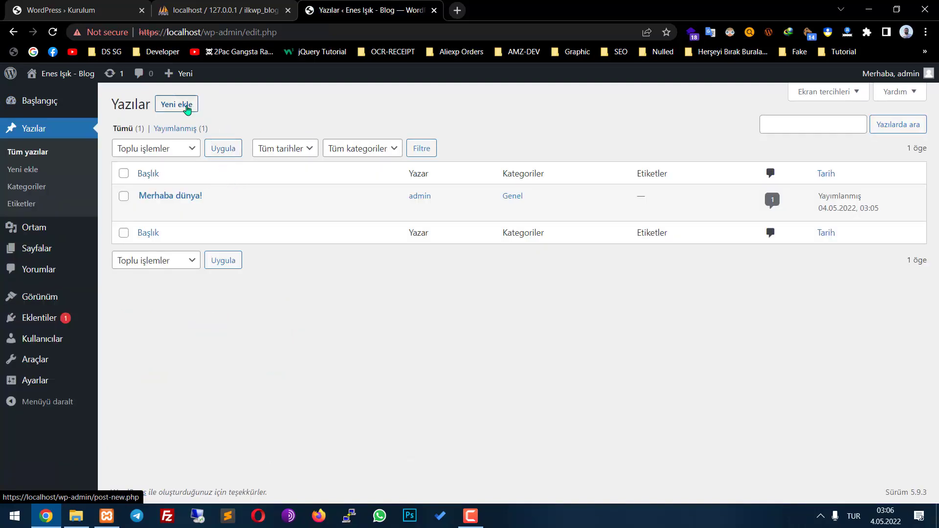
click(180, 104)
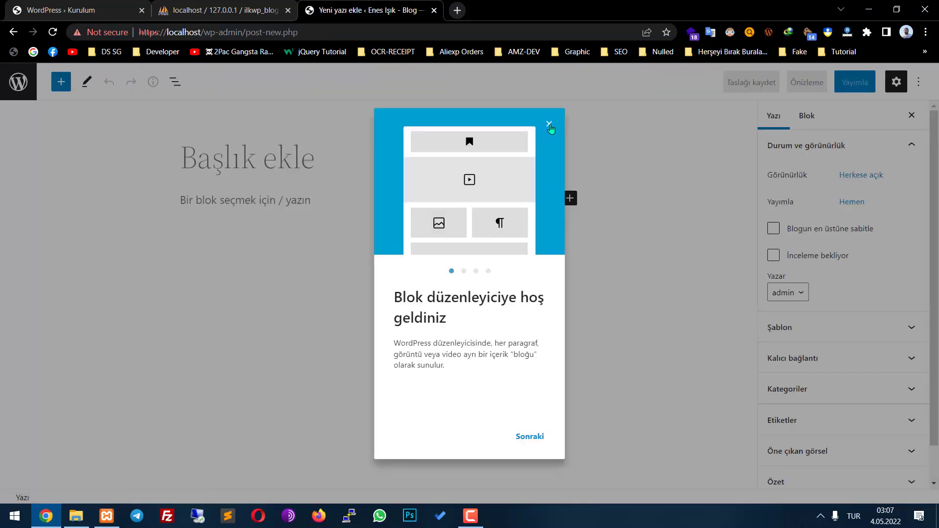
click(549, 124)
Publish a post titled 'Test Blog Yazım 1' with the same text as its body
text(Test Bl)
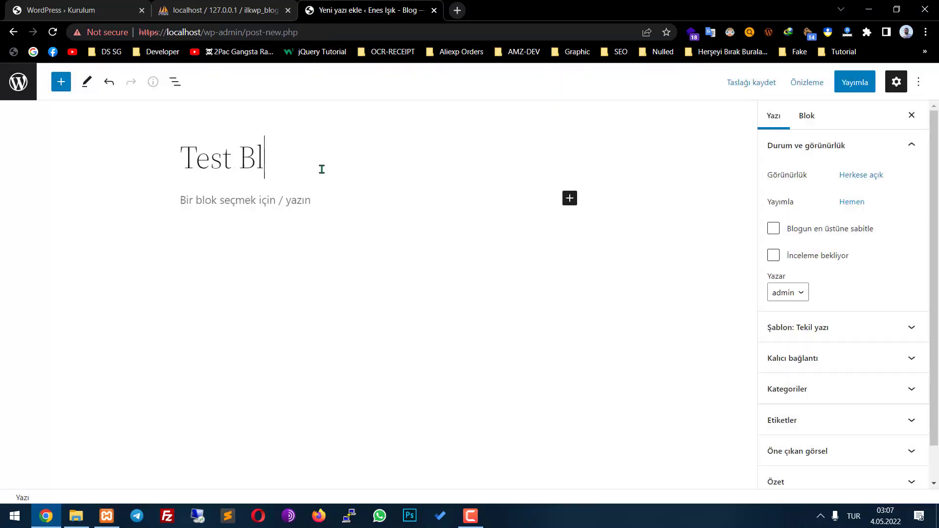
text(og Yazım 1)
key(ctrl+a)
key(ctrl+c)
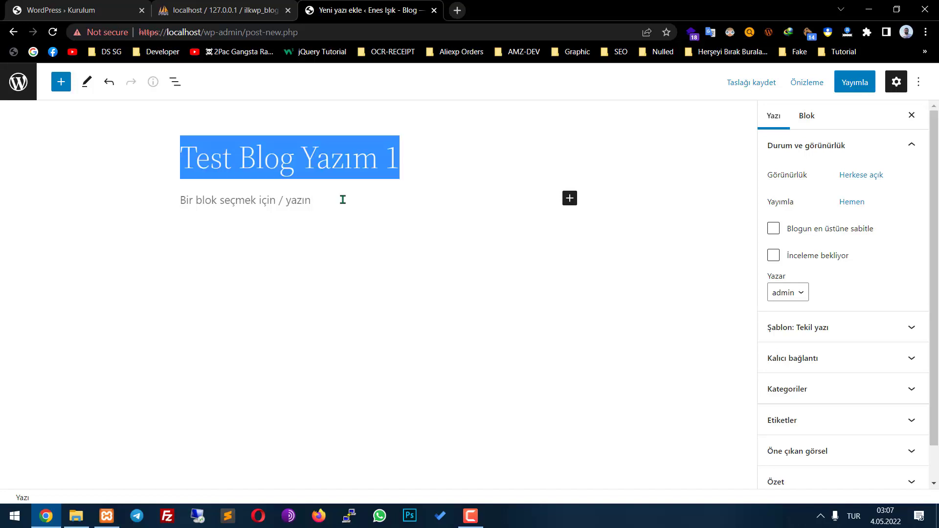
click(342, 199)
key(ctrl+v)
click(854, 81)
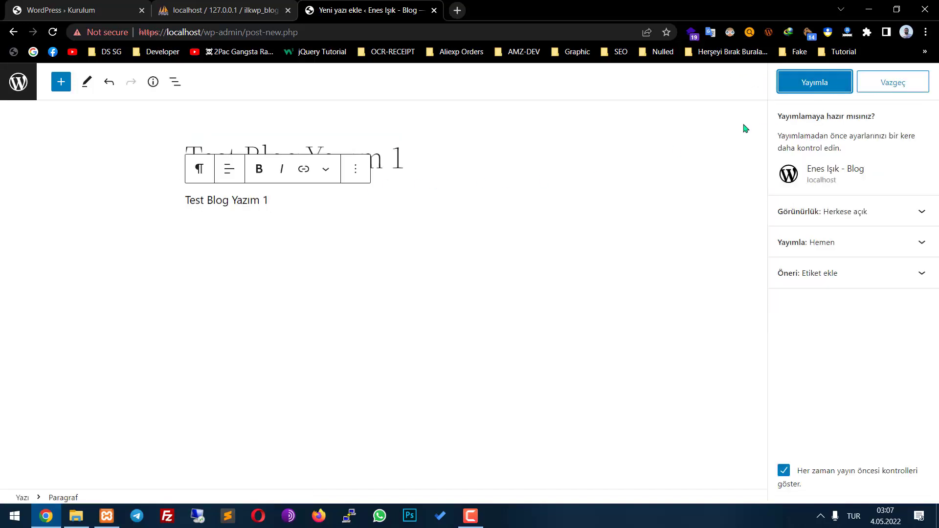
key(Return)
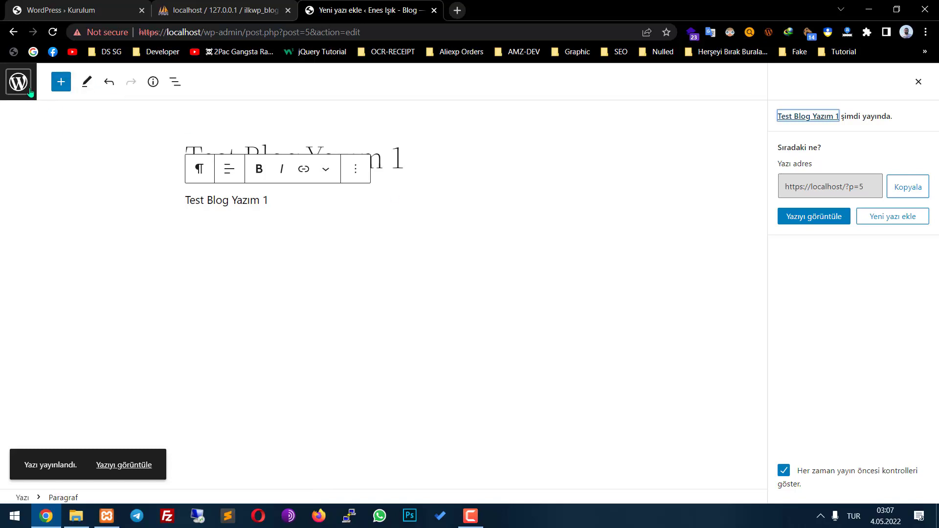
Start another new post titled 'Test Blog Yazım 2'
click(63, 84)
click(61, 82)
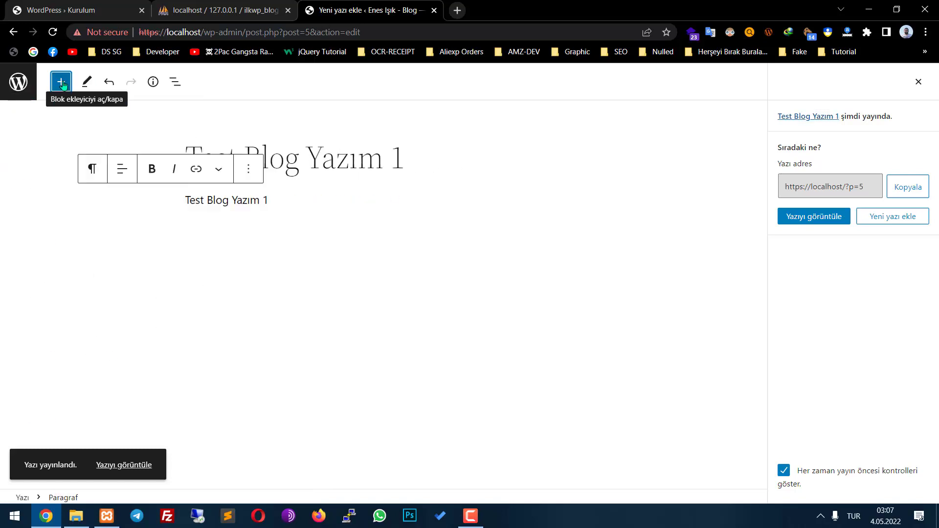
click(17, 83)
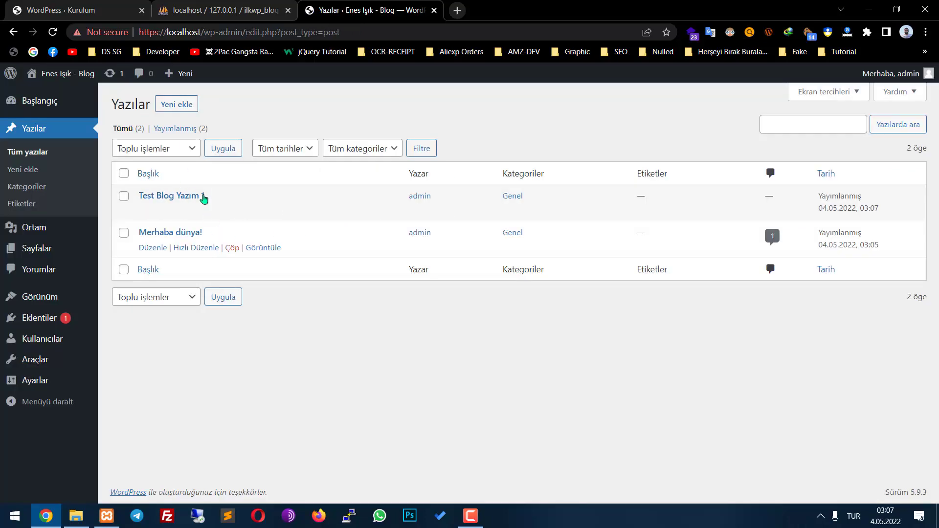
click(183, 103)
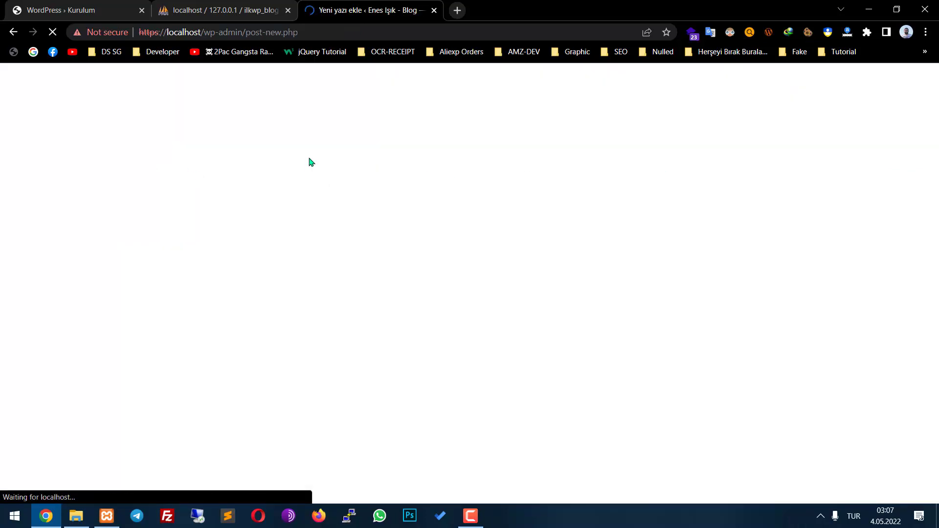
key(ctrl+v)
key(BackSpace)
text(2)
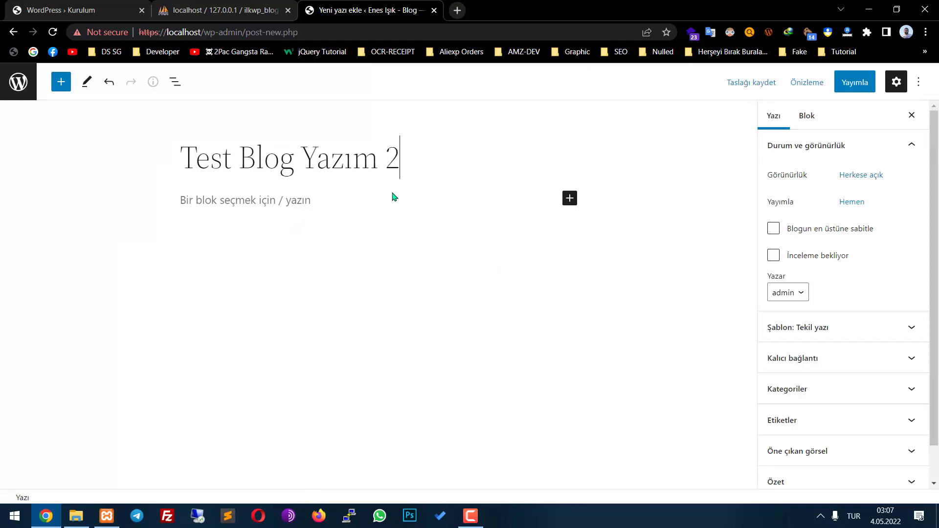
Set the body to 'Test Blog Yazım 2' and publish the post
click(367, 202)
key(ctrl+v)
key(ctrl+v)
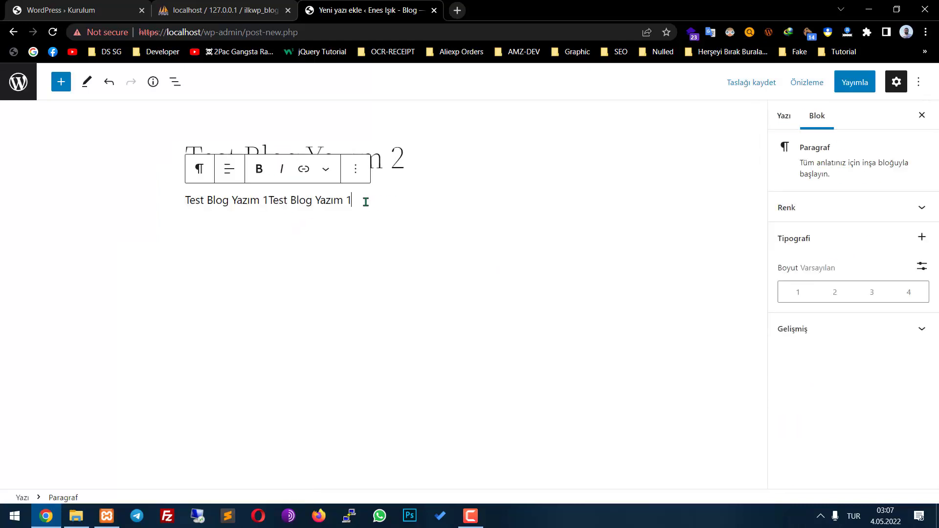
key(BackSpace)
key(BackSpace)
key(BackSpace)
key(BackSpace)
key(BackSpace)
key(BackSpace)
key(BackSpace)
key(BackSpace)
key(BackSpace)
key(BackSpace)
key(BackSpace)
key(BackSpace)
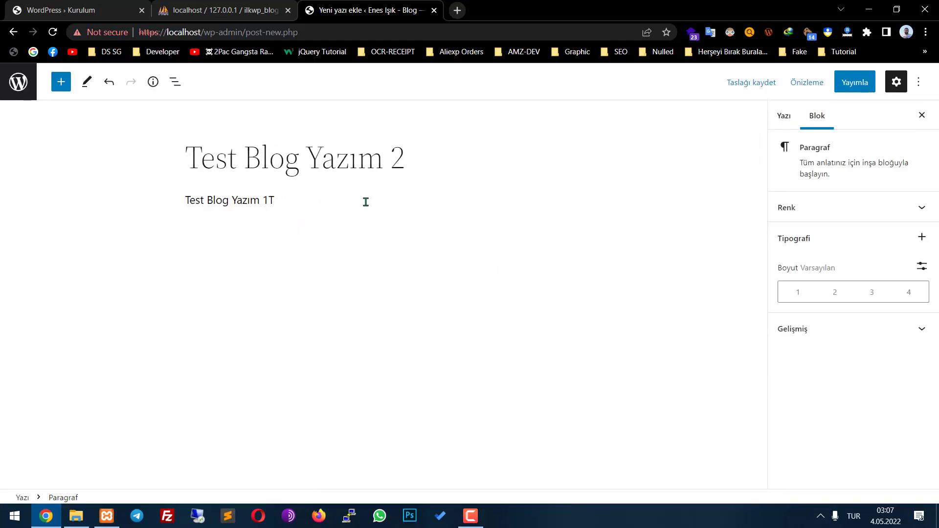
text(2)
click(855, 82)
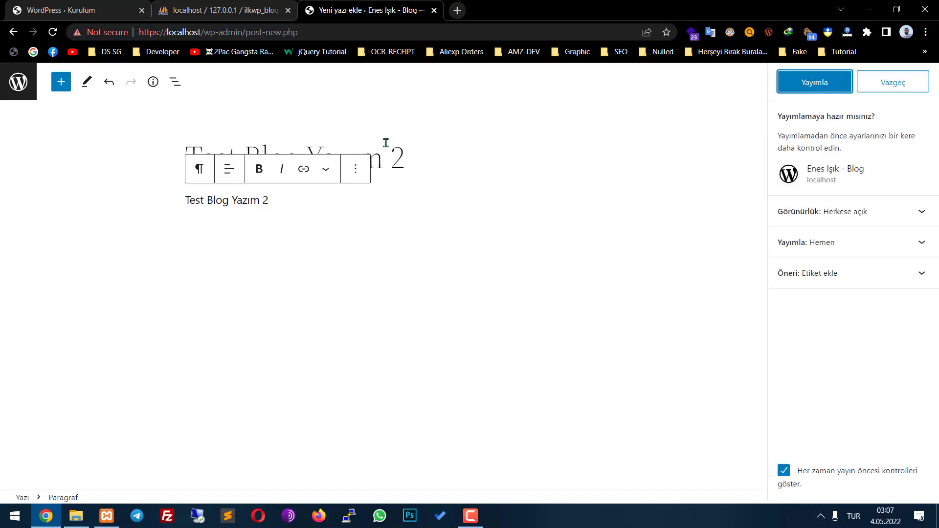
click(831, 84)
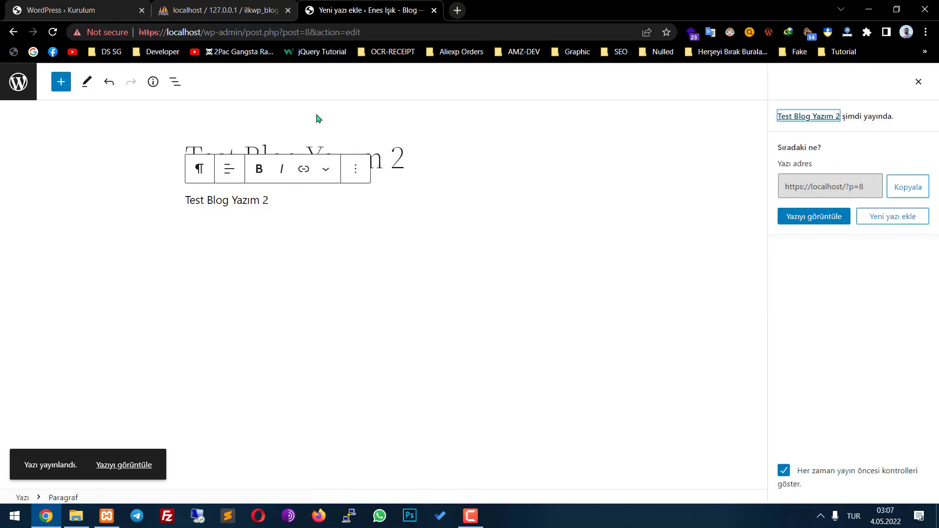
click(457, 10)
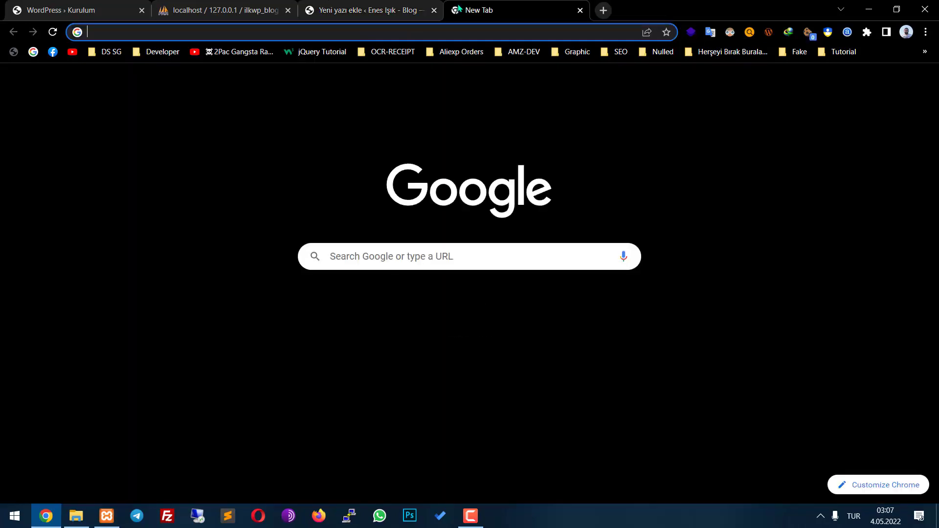
Load localhost in the new tab and scroll through the blog's posts
text(loca)
key(Return)
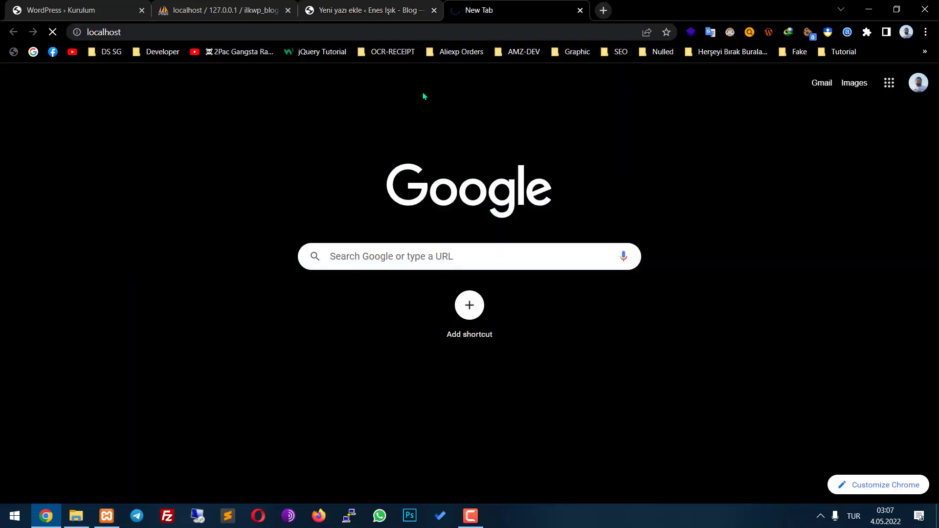
scroll(323, 147, down, 7)
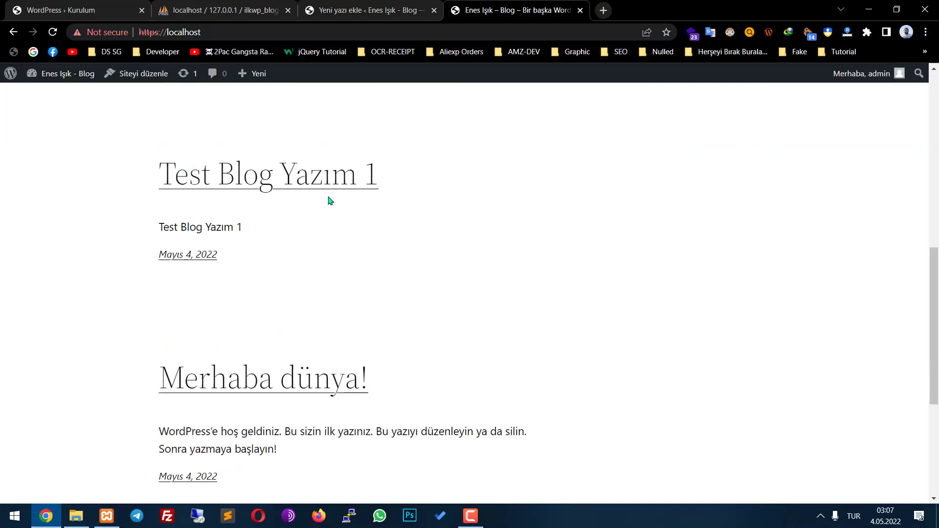
scroll(329, 200, down, 5)
scroll(320, 207, up, 15)
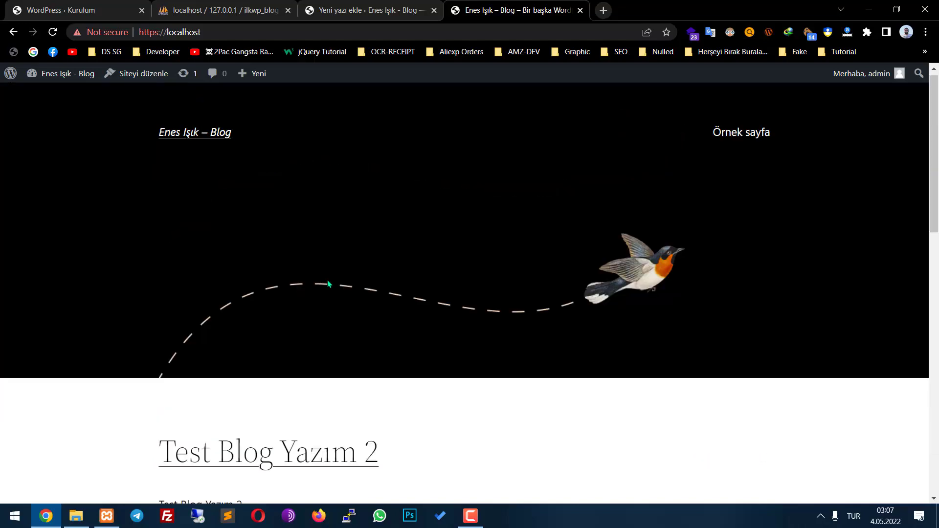
scroll(328, 284, down, 10)
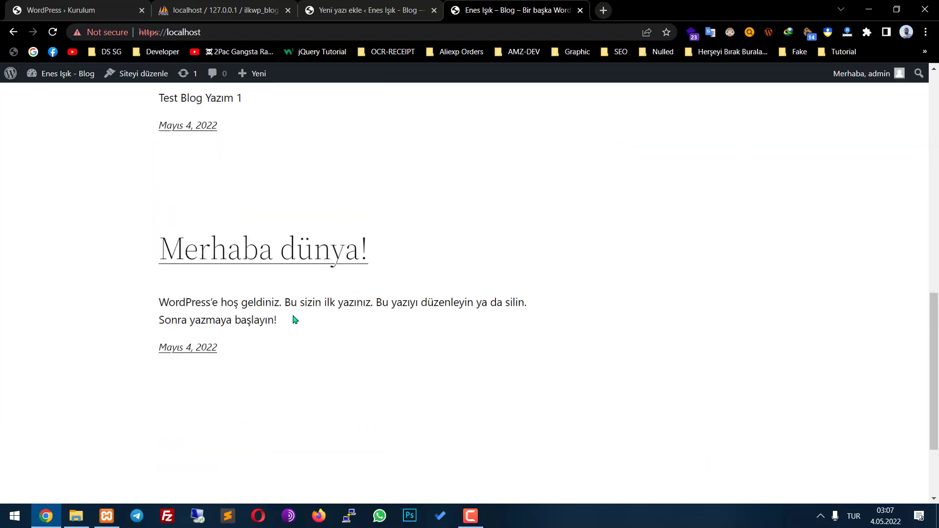
scroll(410, 294, up, 15)
scroll(398, 244, down, 5)
Check the Yazılar posts list in the admin, then return to the blog's front-end tab
click(361, 7)
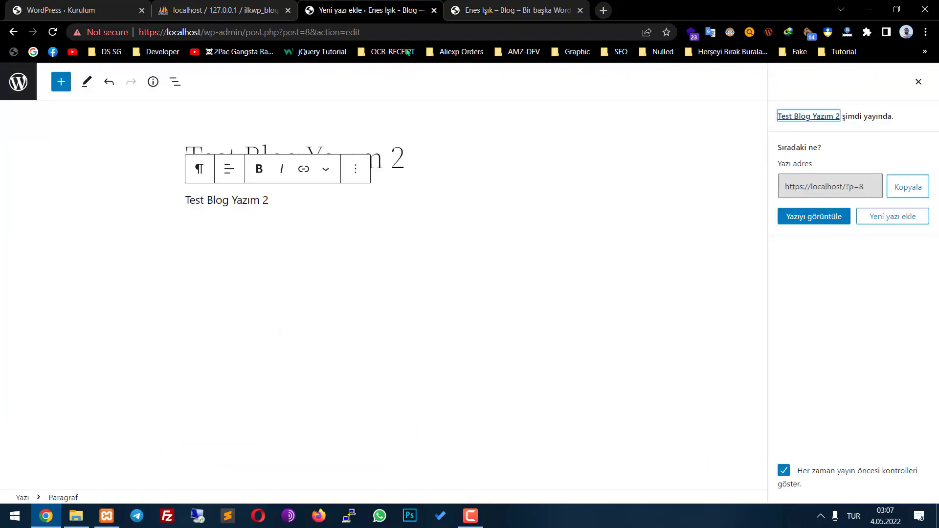
click(18, 82)
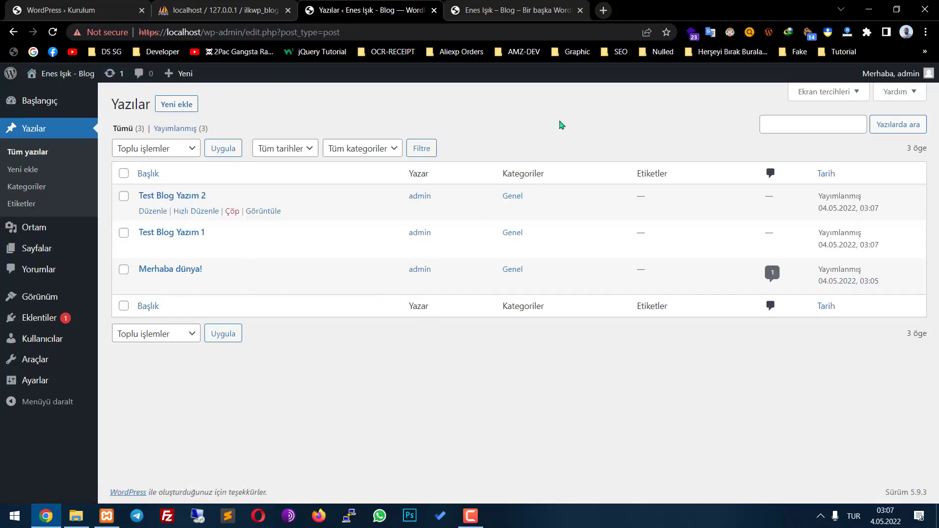
click(536, 6)
scroll(455, 227, down, 5)
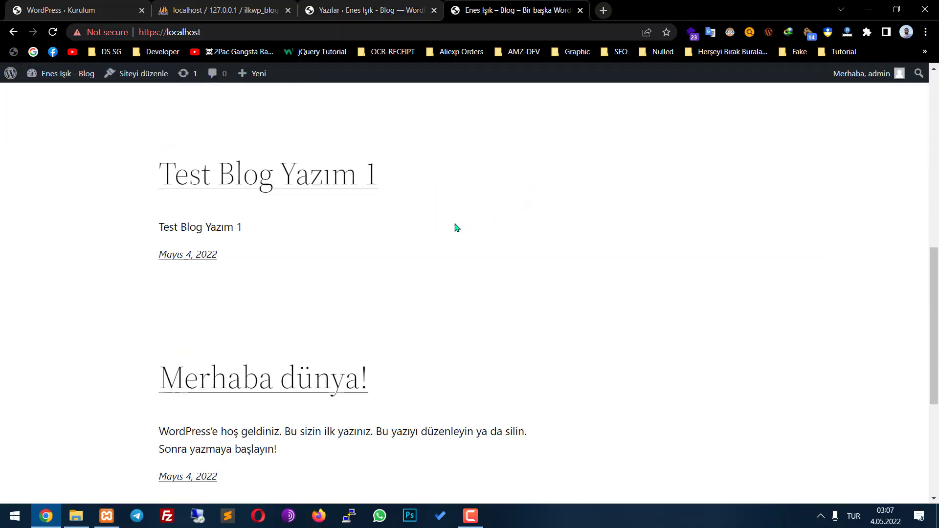
scroll(310, 220, up, 8)
Open the Test Blog Yazım 2 post and inspect its ?p=8 address
click(211, 348)
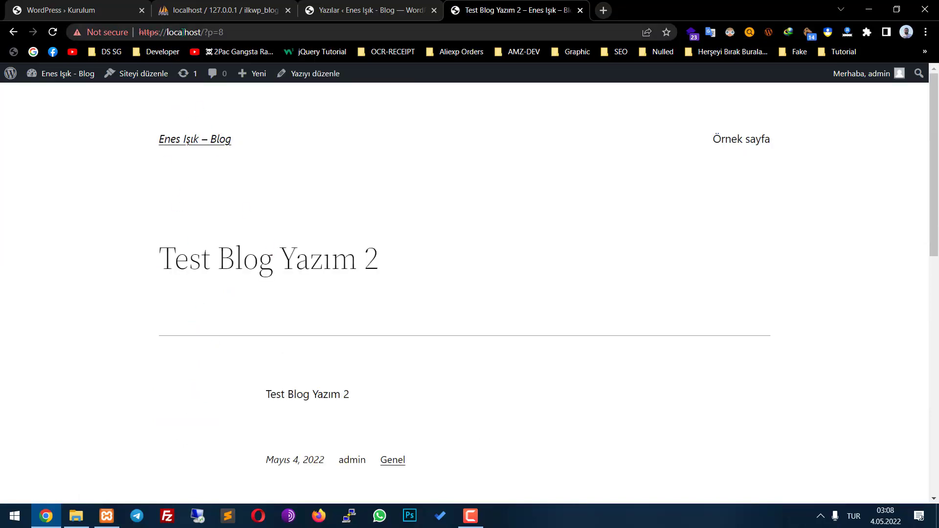
drag(202, 33, 230, 33)
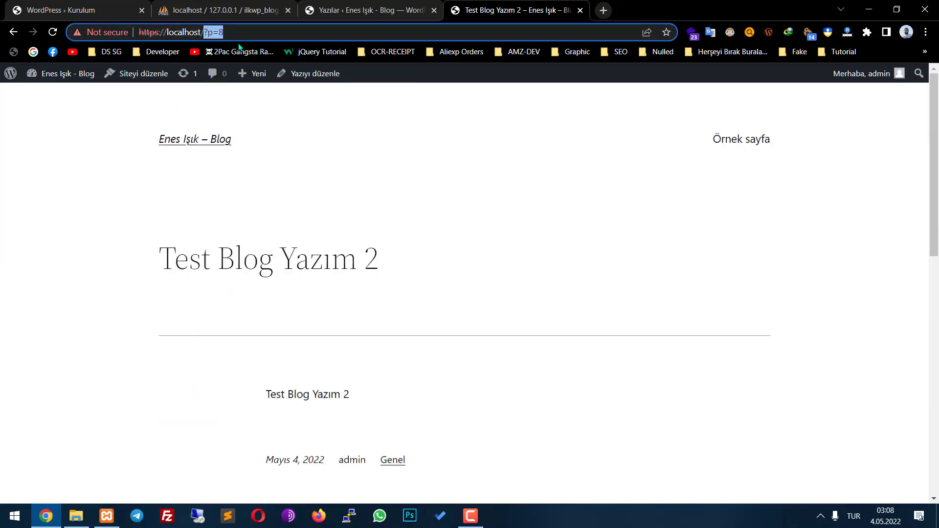
click(390, 112)
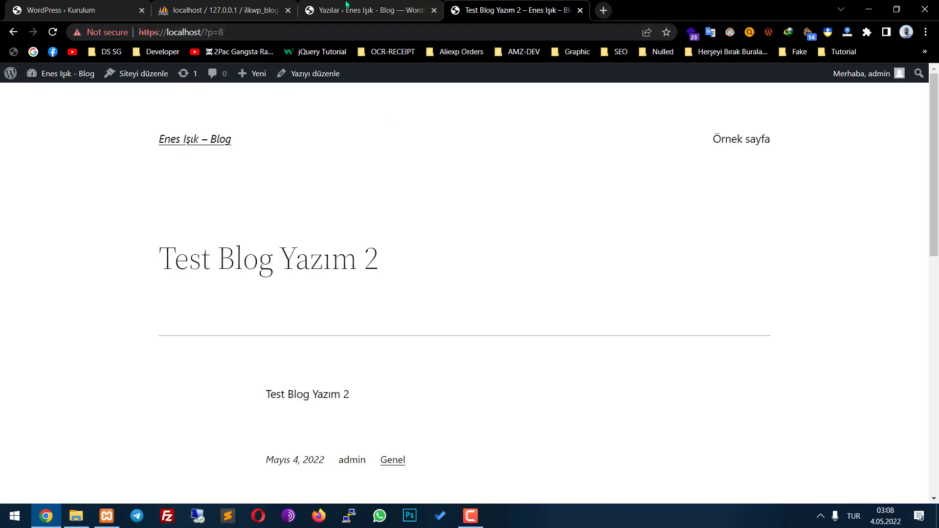
click(346, 10)
Change the permalinks under Ayarlar > Kalıcı bağlantılar to Yazı ismi (/%postname%/) and save
mouse_move(35, 380)
click(118, 395)
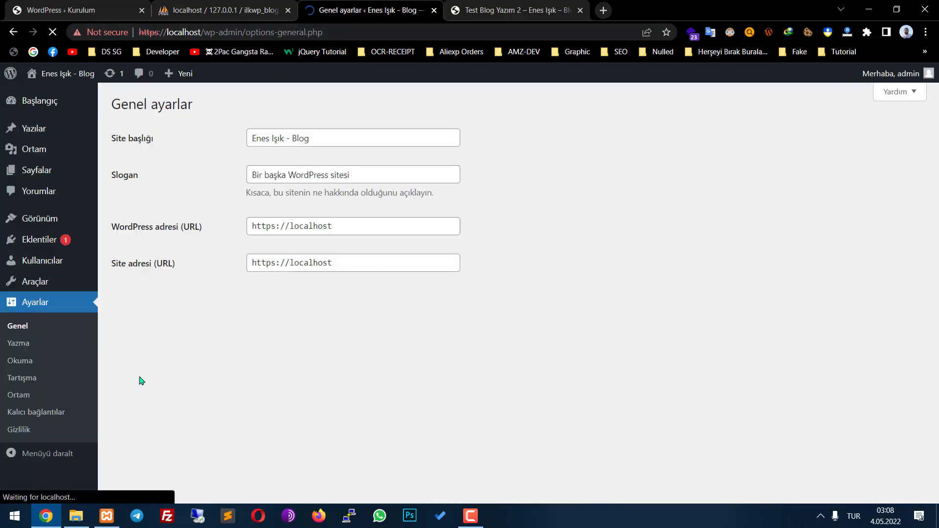
scroll(216, 313, down, 7)
scroll(112, 376, down, 2)
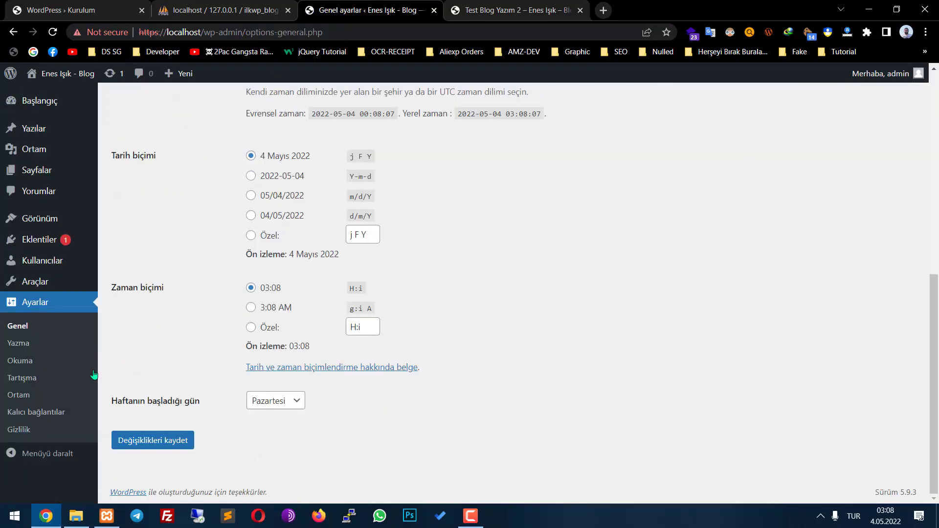
click(49, 360)
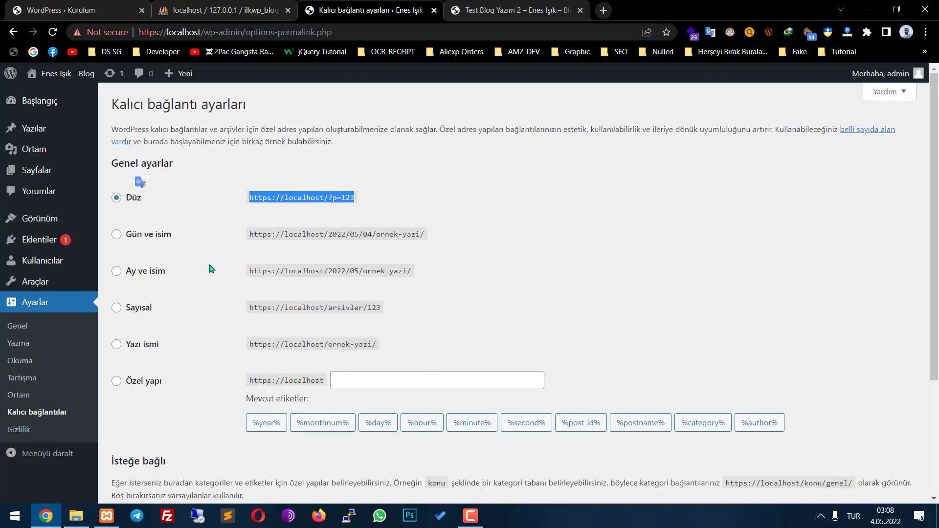
click(117, 345)
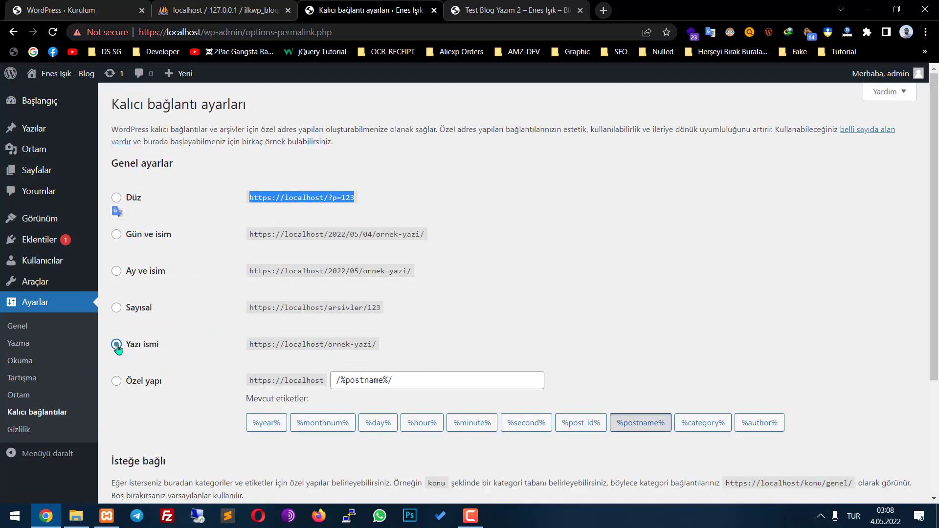
click(281, 346)
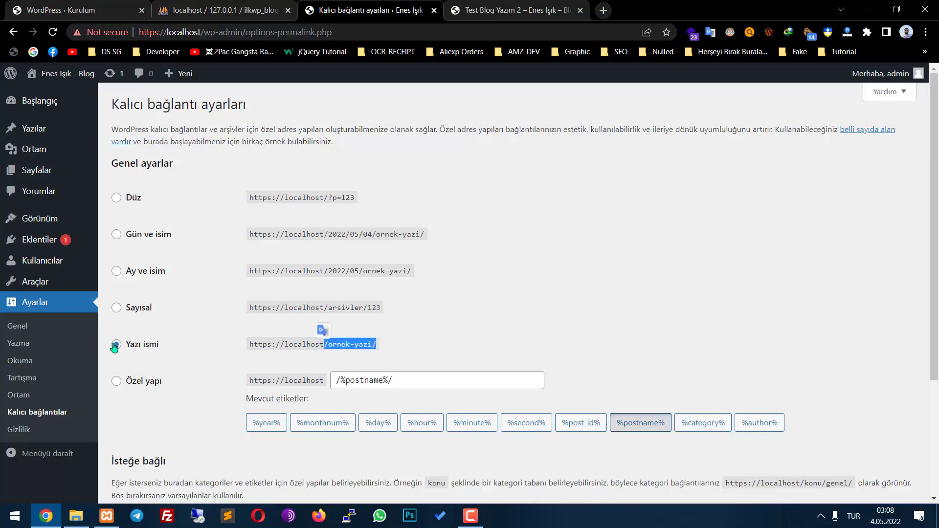
scroll(341, 343, down, 3)
click(179, 439)
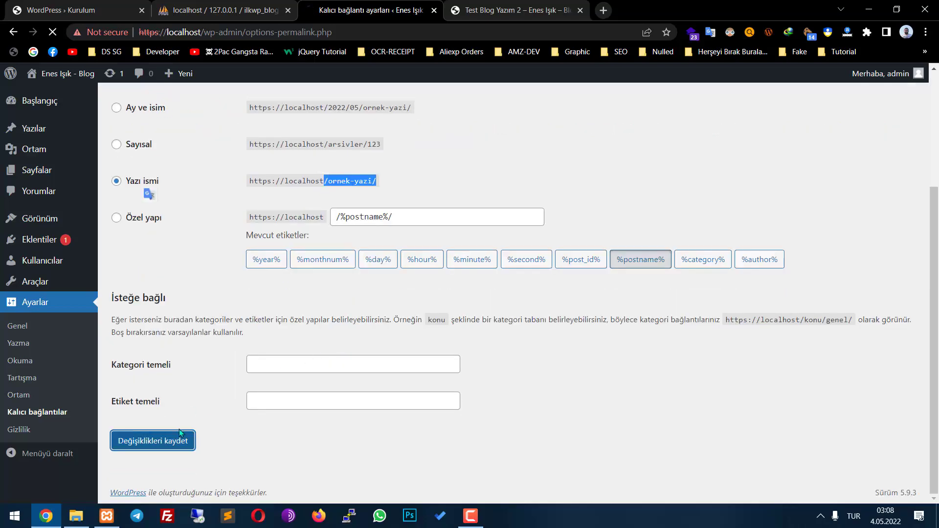
key(ctrl+Tab)
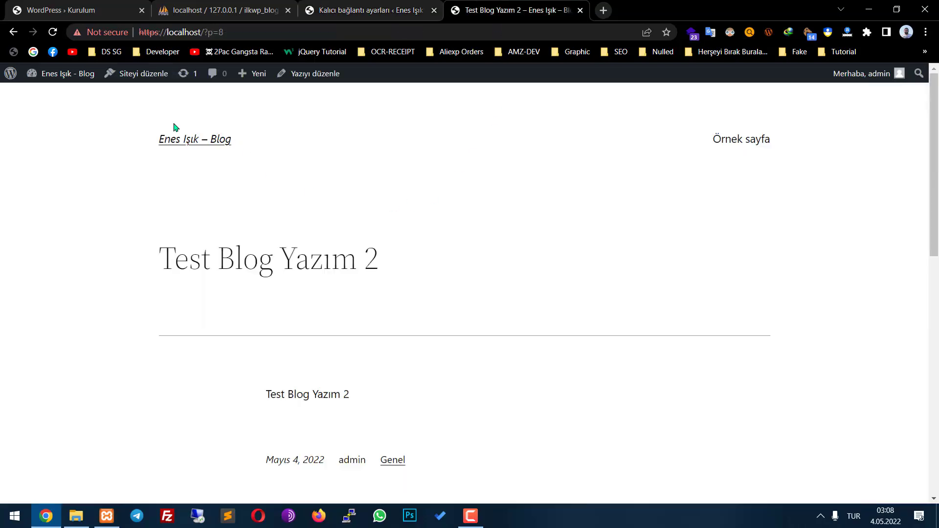
Confirm Test Blog Yazım 2 now opens at localhost/test-blog-yazim-2/, then return to the dashboard
click(49, 70)
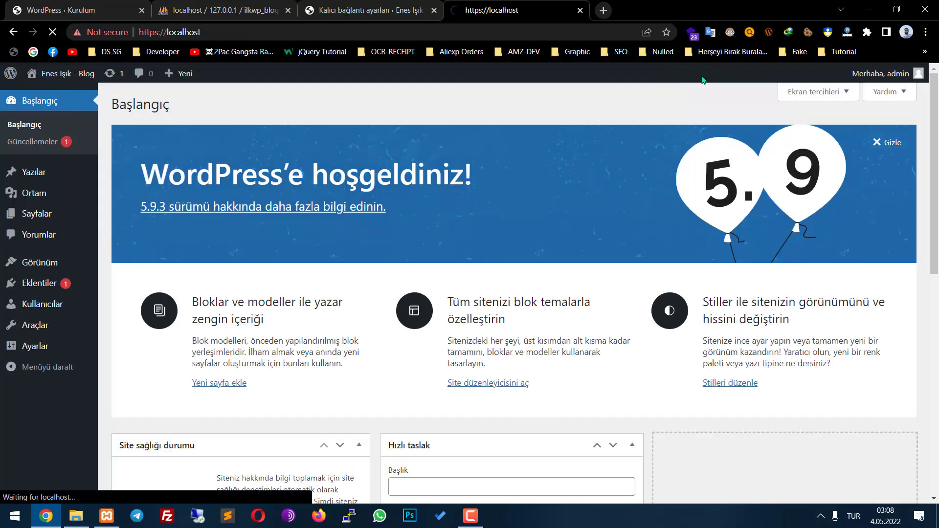
scroll(355, 214, down, 5)
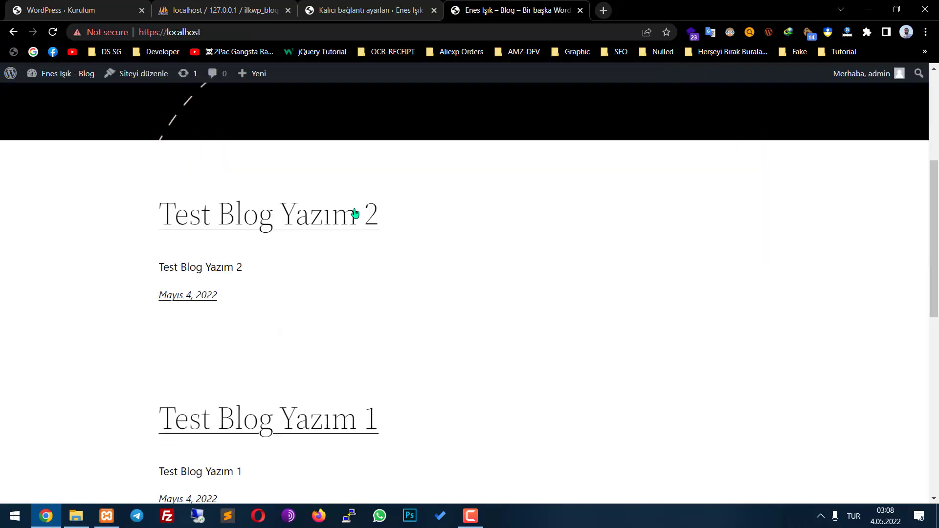
click(307, 221)
click(199, 31)
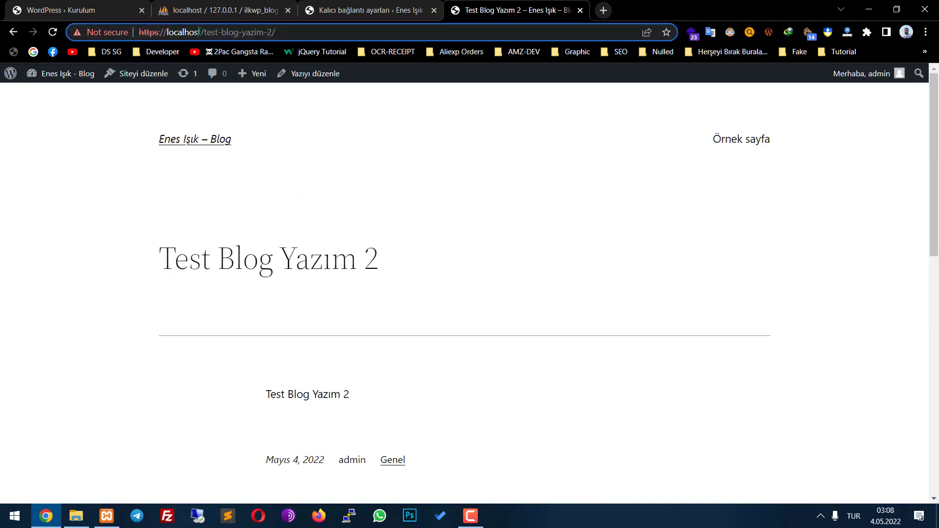
click(273, 117)
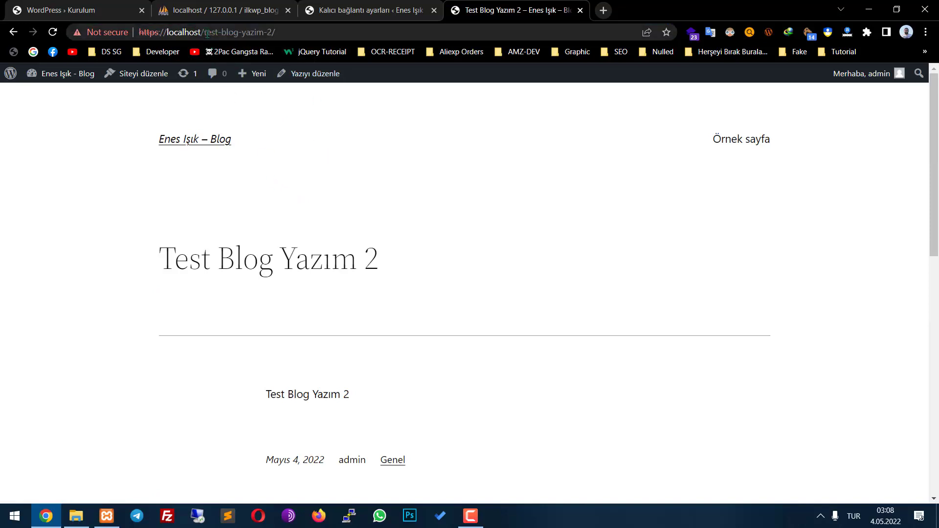
click(75, 73)
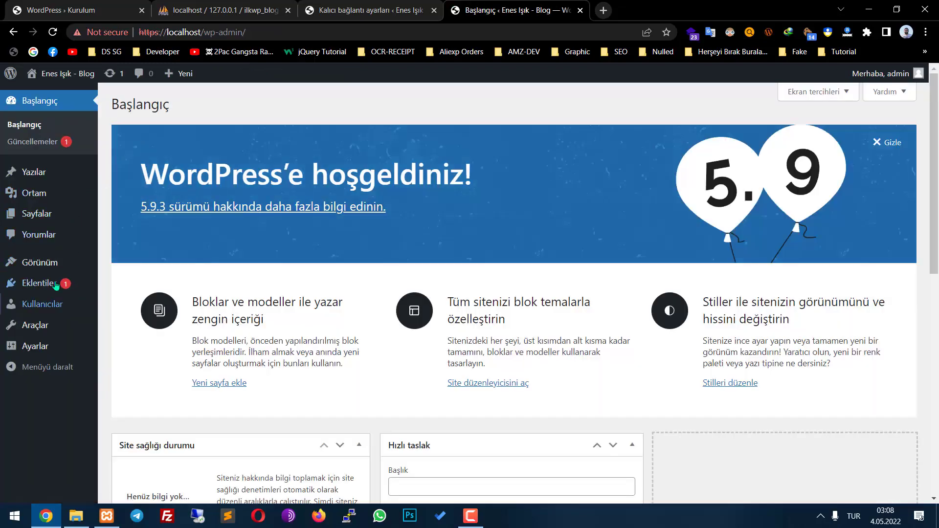
Start a new post titled 'test 3' and begin choosing its Öne çıkan görsel featured image
mouse_move(33, 173)
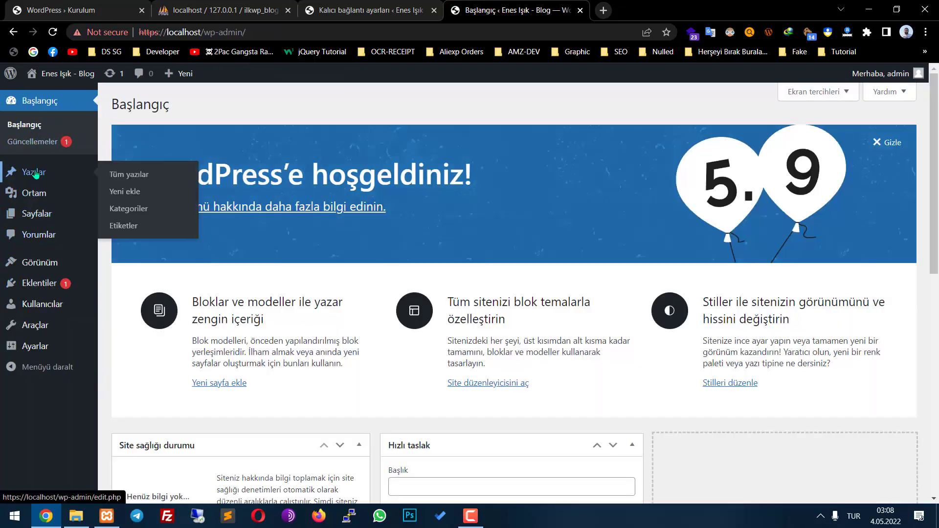
click(142, 208)
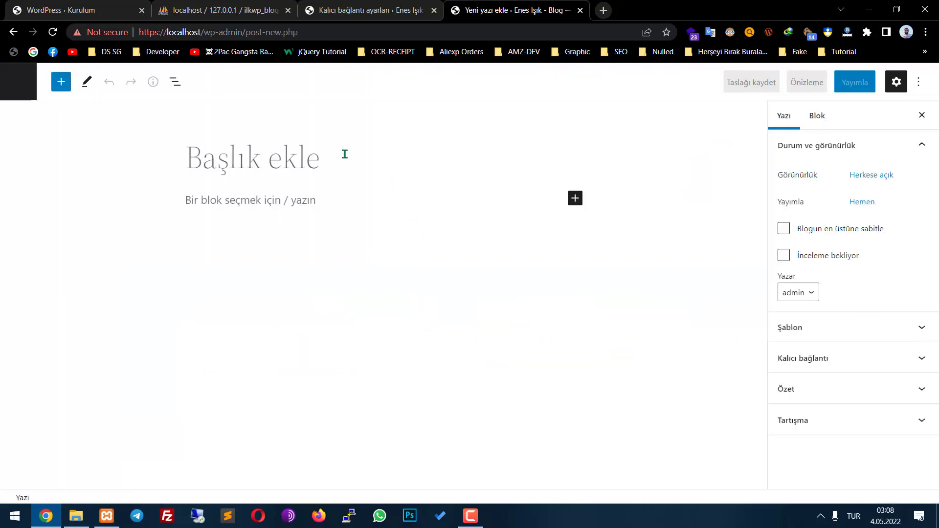
text(test 3)
scroll(852, 390, down, 1)
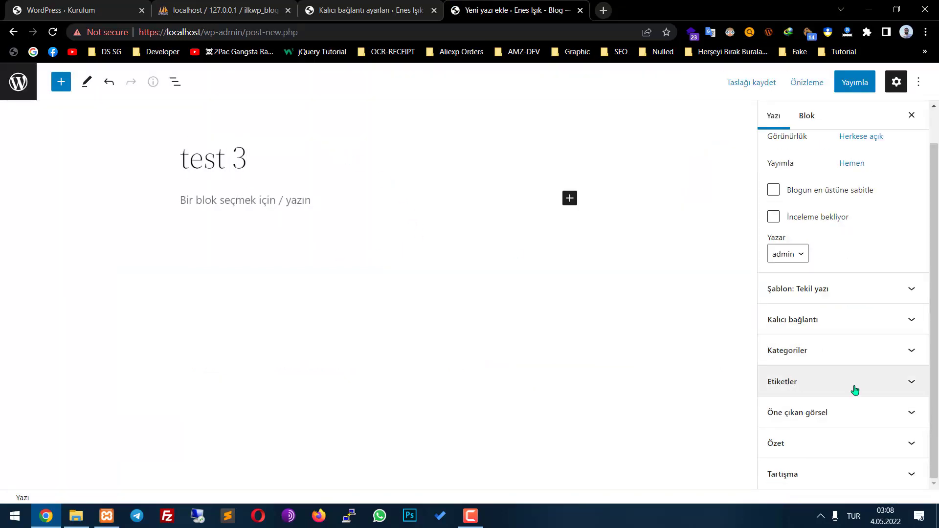
click(838, 420)
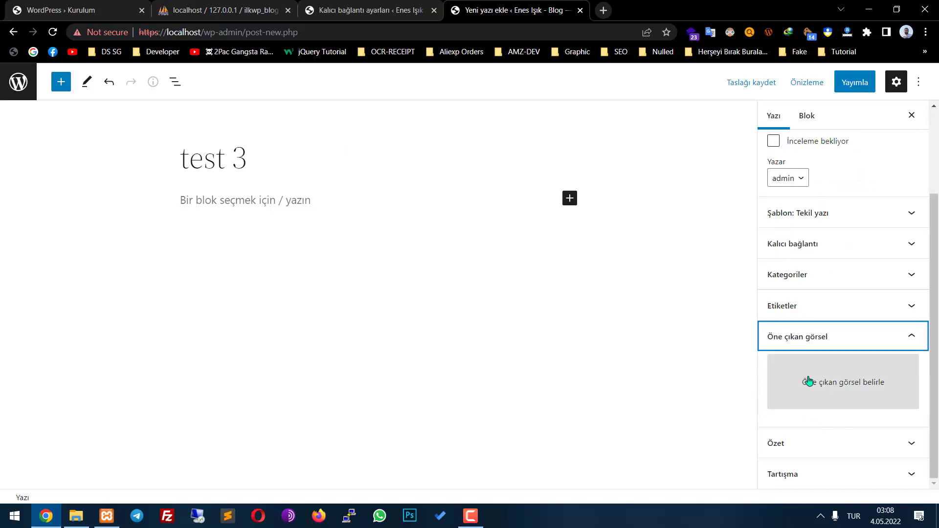
click(811, 382)
click(936, 517)
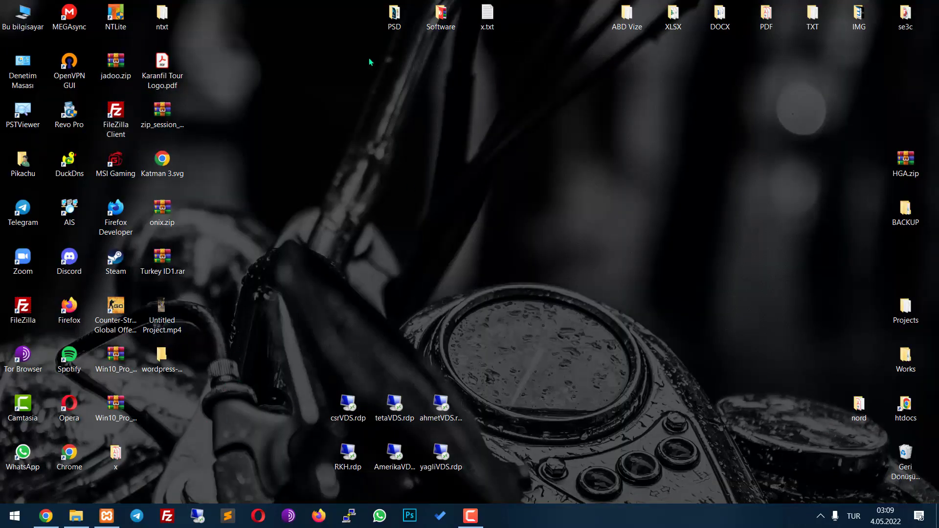
Upload hunsa.png from the desktop IMG folder and set it as the post's featured image
click(162, 14)
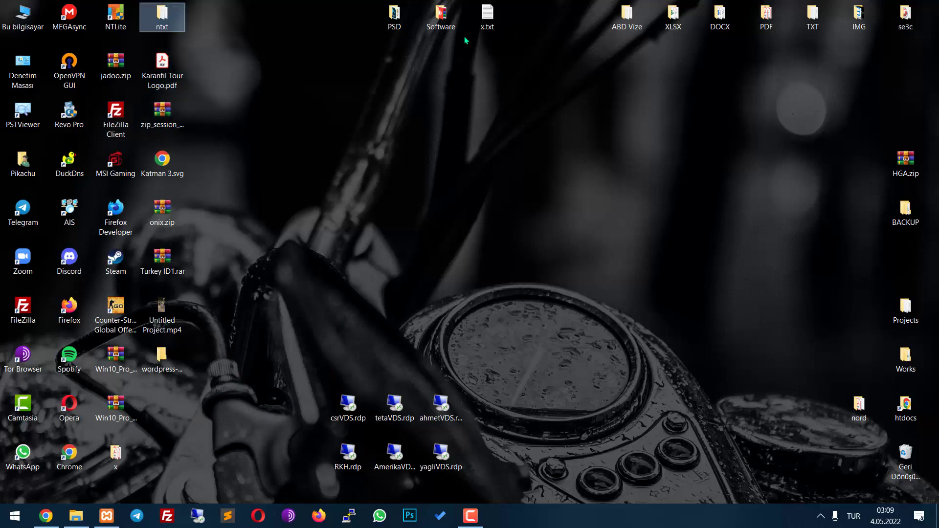
double_click(858, 14)
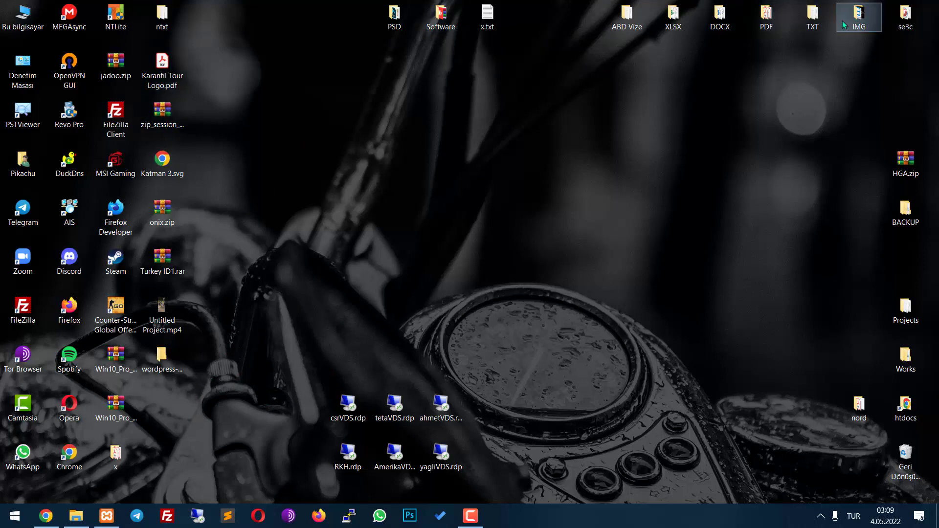
scroll(522, 197, down, 10)
click(427, 215)
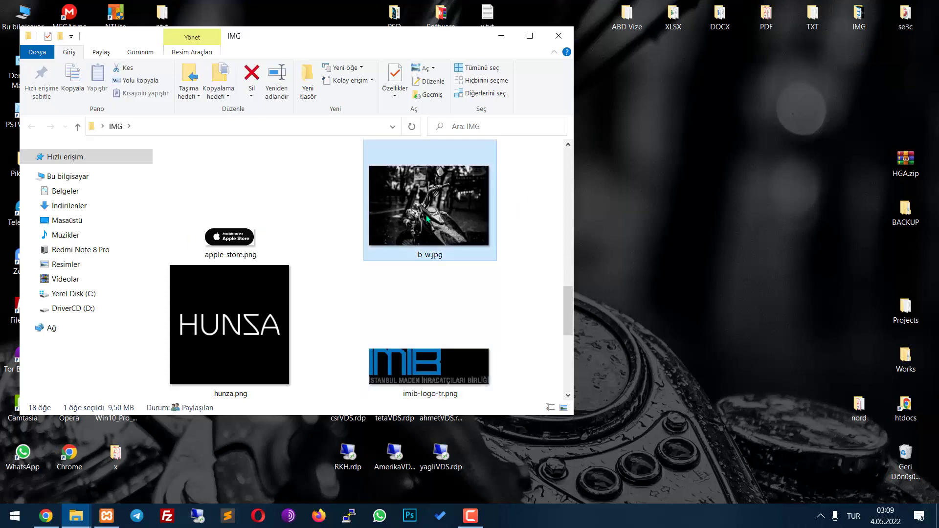
click(430, 360)
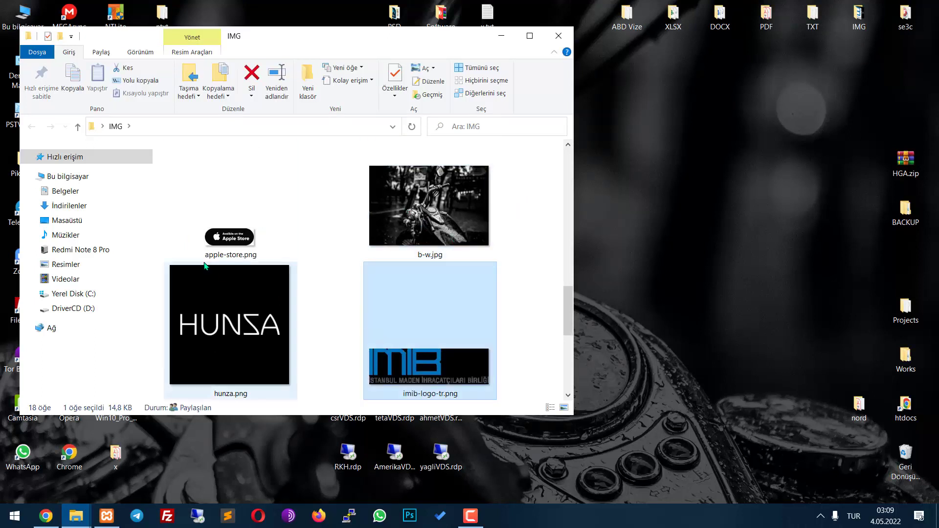
click(203, 266)
drag(203, 317, 437, 239)
key(alt+Tab)
click(868, 469)
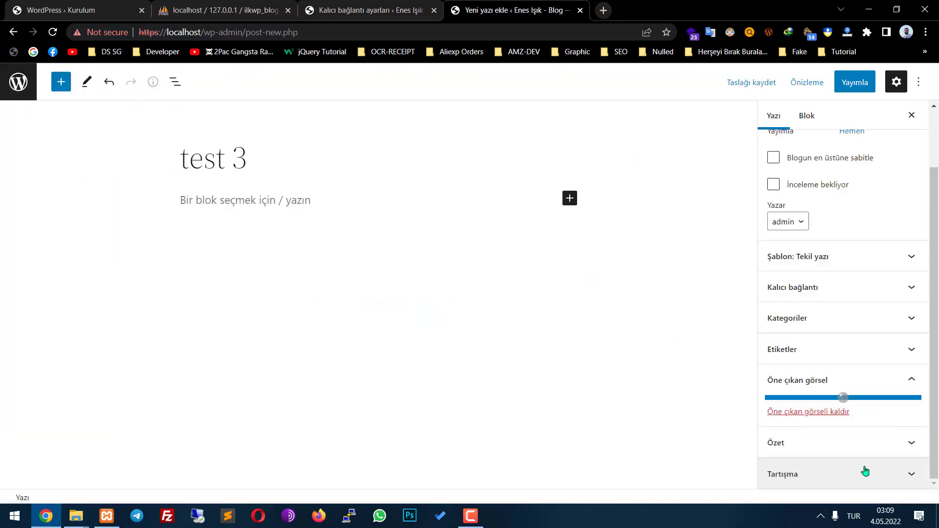
Publish the test 3 post and open the blog's front page
click(854, 82)
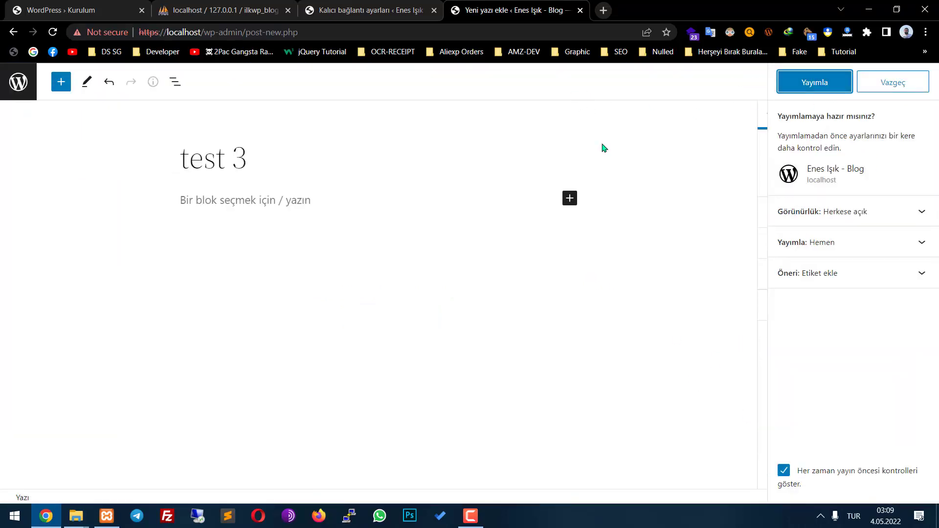
click(831, 88)
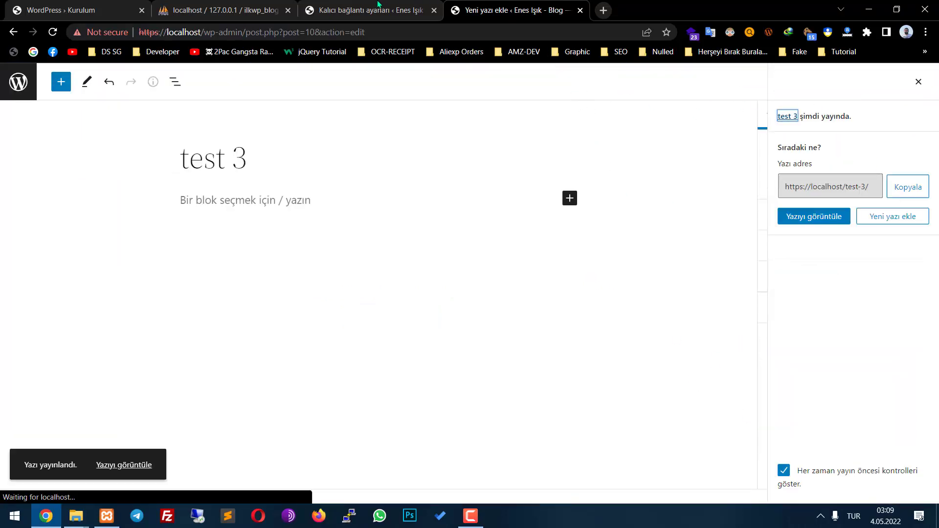
click(378, 5)
click(93, 74)
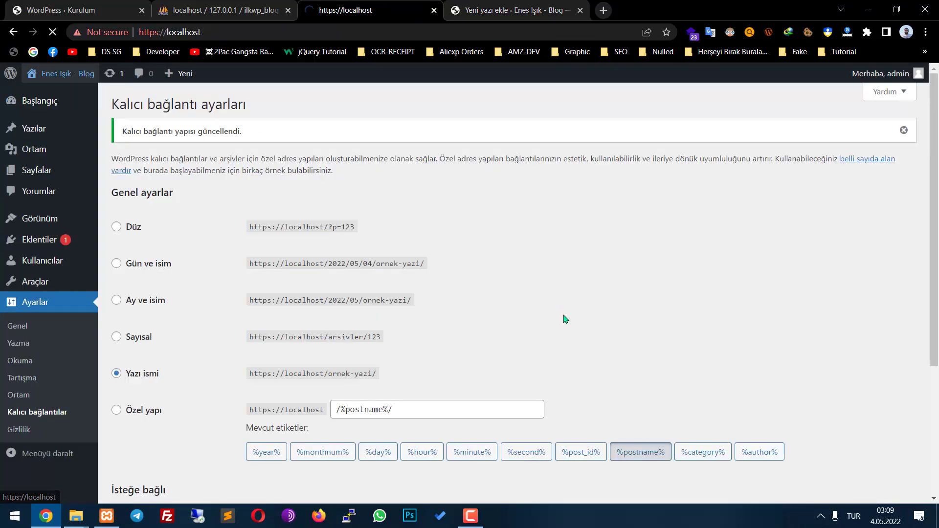
Check that test 3 tops the front page with its featured image, then return to the dashboard
scroll(513, 318, down, 5)
scroll(507, 316, down, 4)
scroll(484, 304, up, 4)
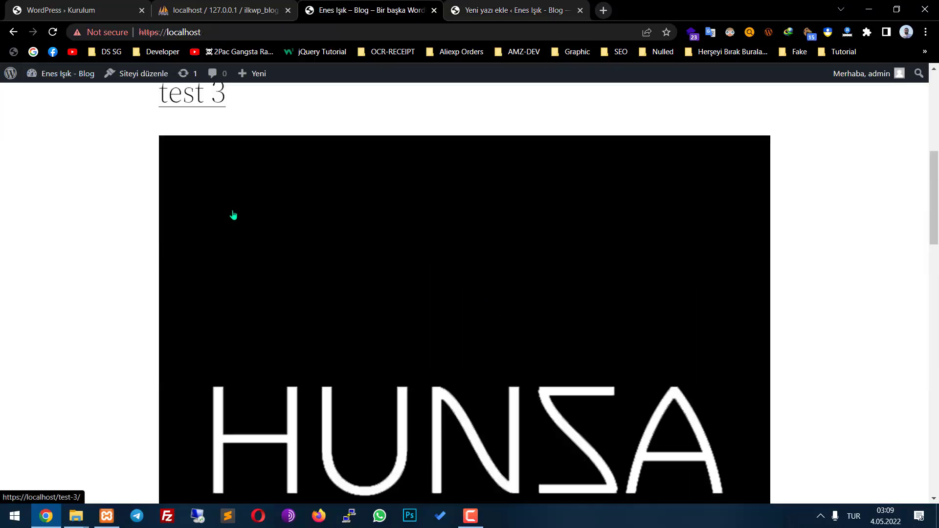
scroll(367, 254, down, 8)
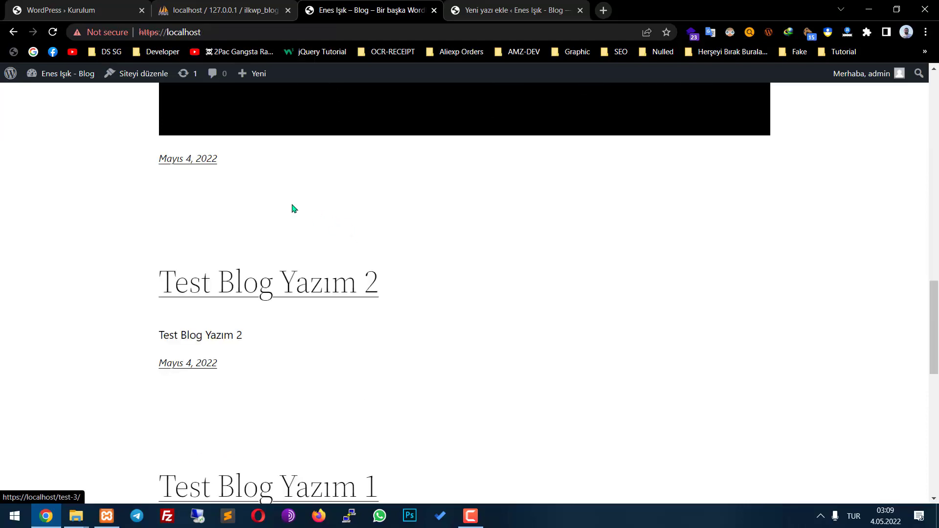
scroll(281, 159, down, 11)
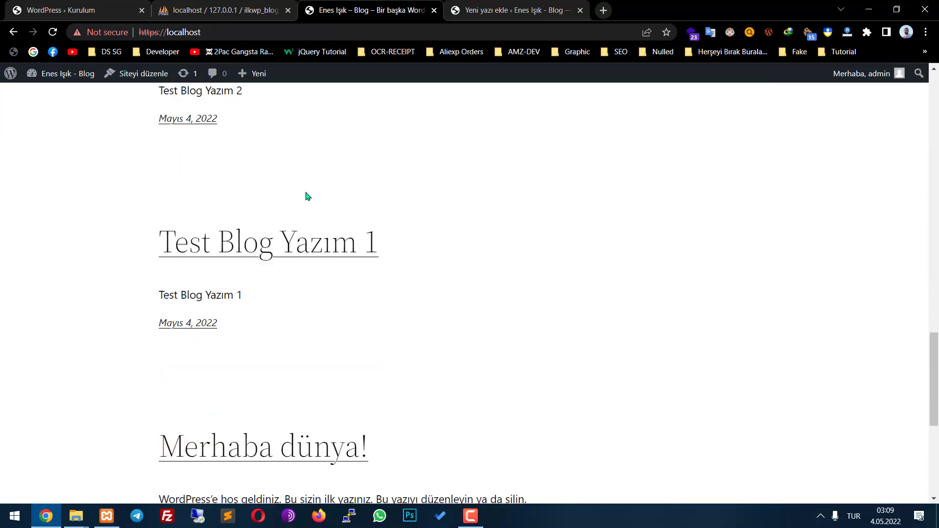
scroll(314, 224, up, 18)
scroll(367, 296, down, 10)
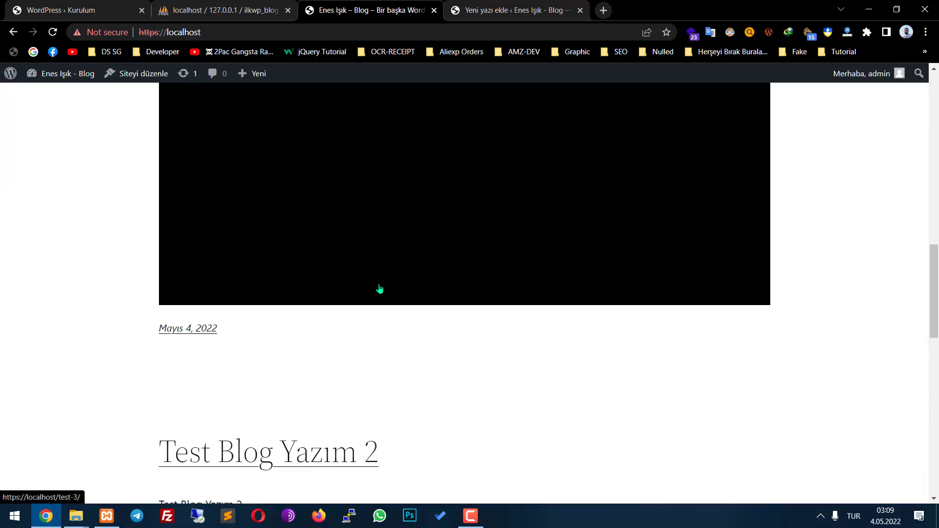
scroll(195, 300, up, 15)
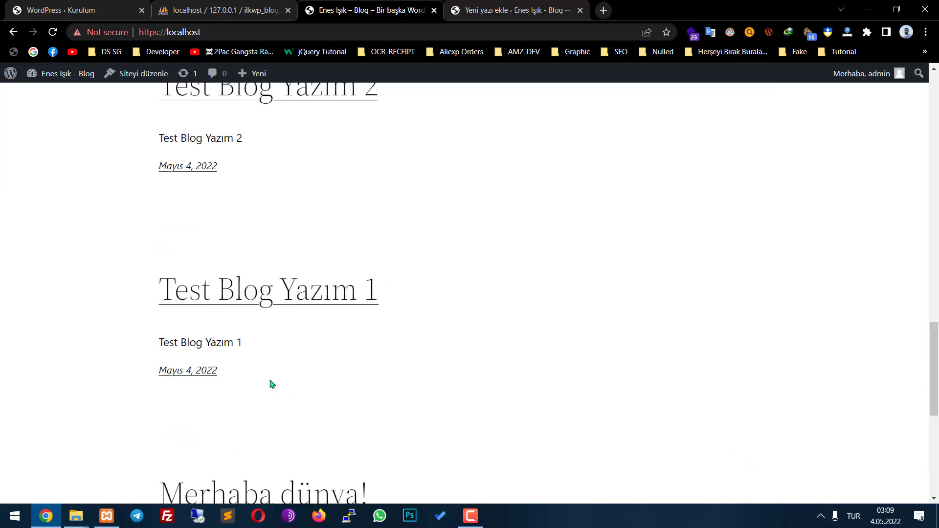
scroll(226, 332, down, 9)
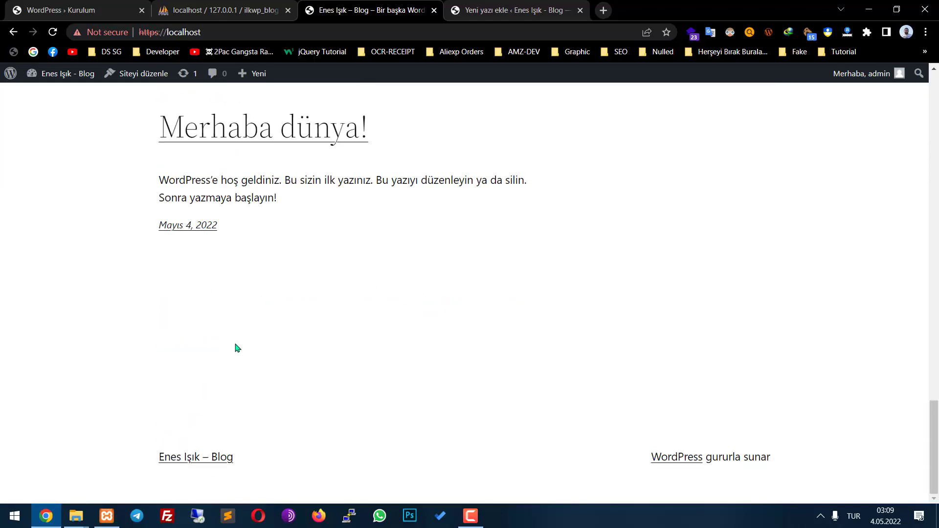
scroll(237, 348, up, 12)
scroll(242, 350, up, 5)
scroll(231, 337, down, 18)
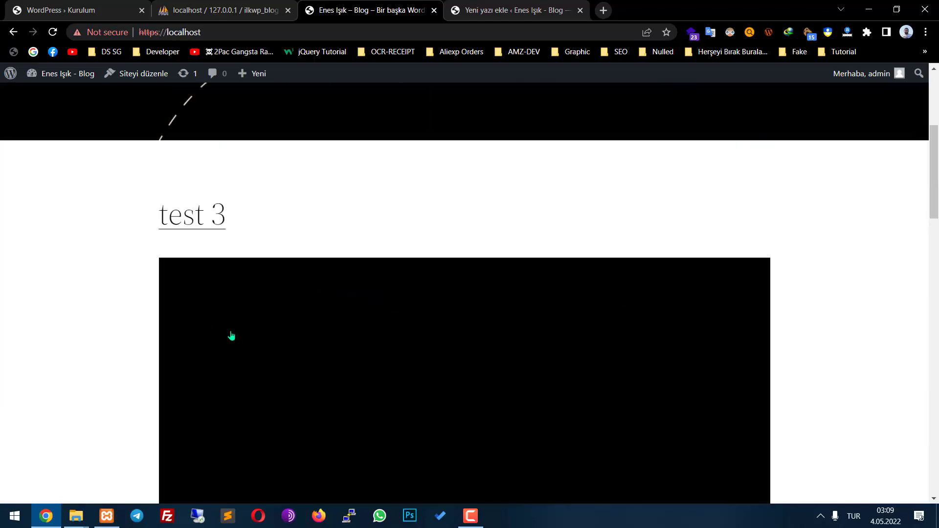
scroll(232, 342, up, 18)
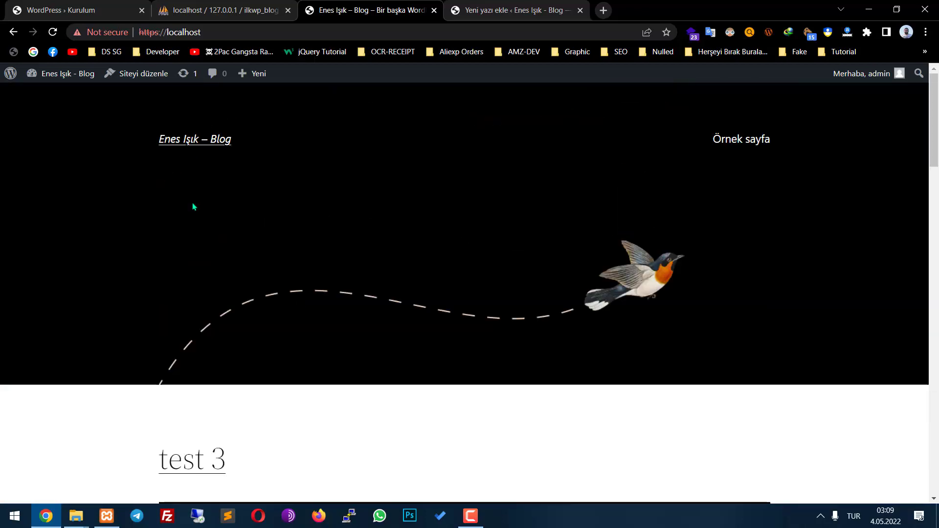
click(65, 79)
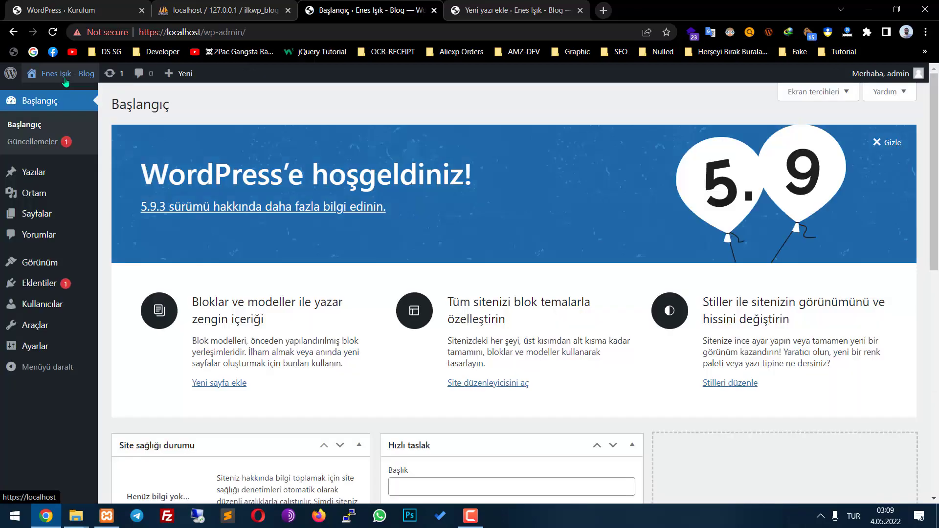
Activate the Yirmi Yirmi theme under Görünüm > Temalar
mouse_move(76, 208)
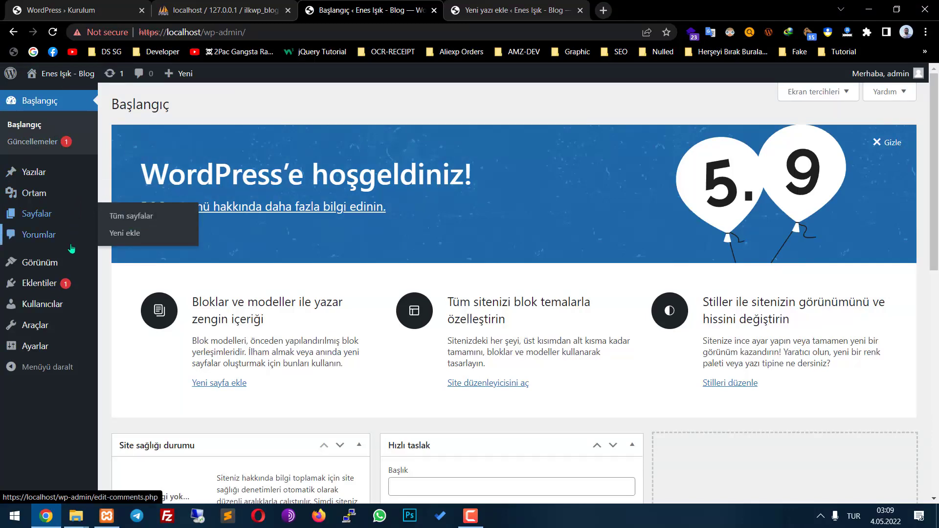
mouse_move(72, 270)
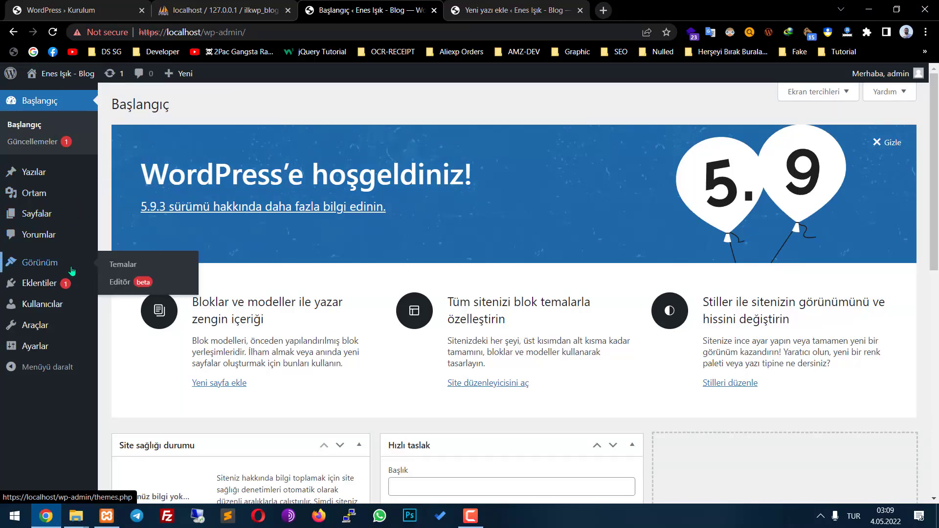
click(135, 270)
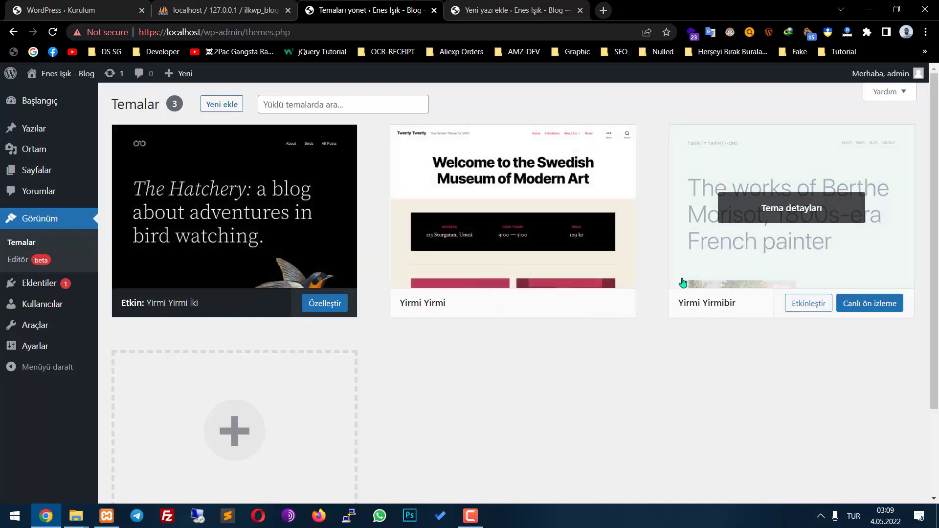
click(520, 302)
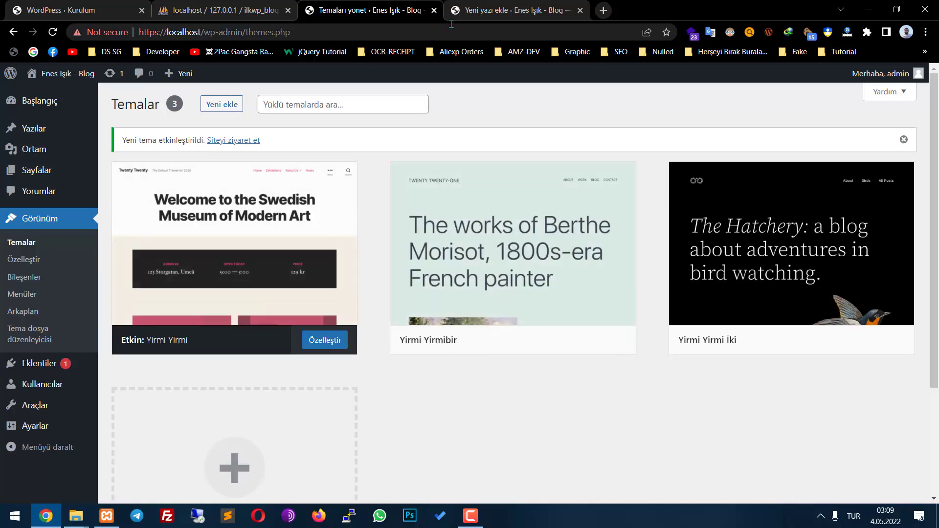
Load localhost in the other tab to view the blog in Yirmi Yirmi, then return to Themes
click(482, 11)
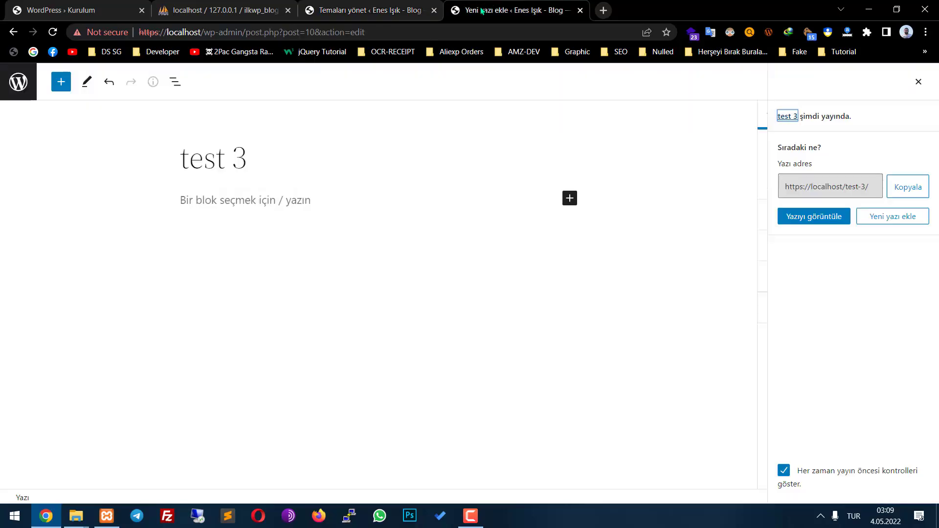
click(204, 29)
text(lo)
key(Return)
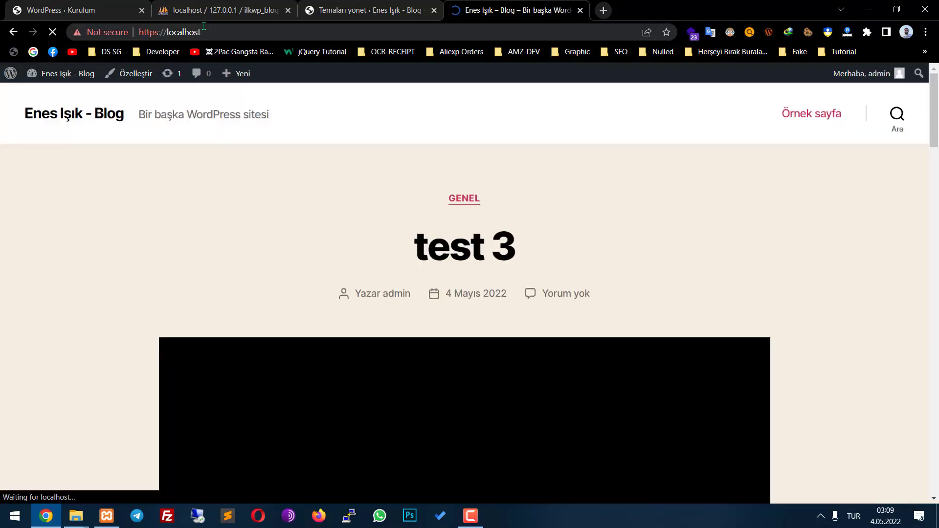
scroll(408, 226, down, 5)
scroll(409, 226, down, 20)
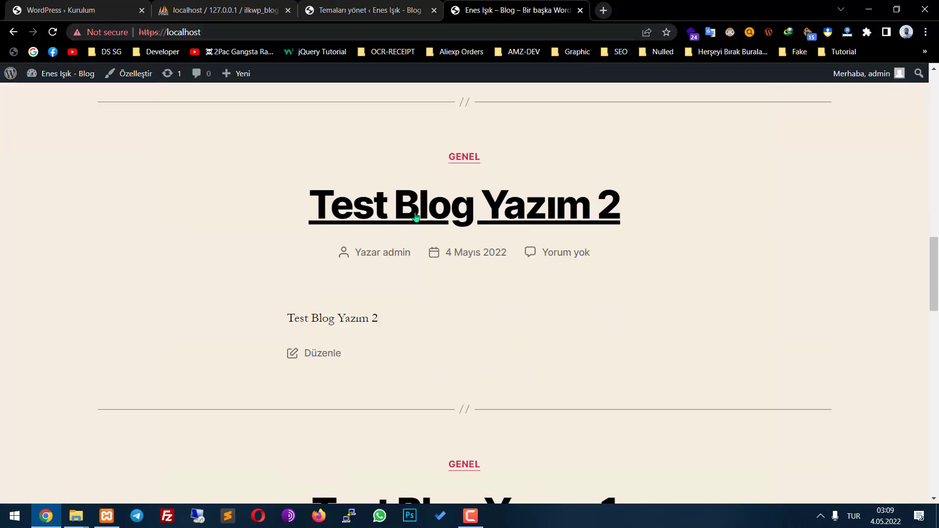
scroll(658, 297, down, 10)
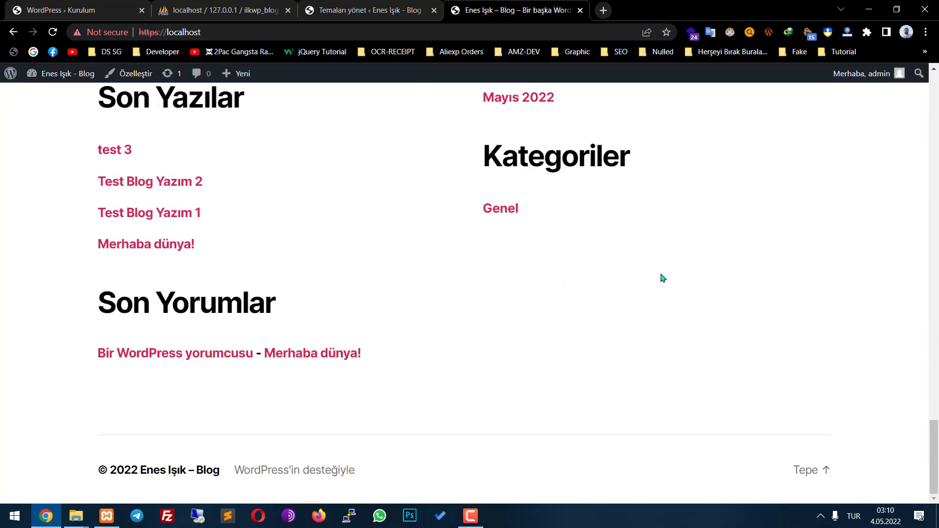
scroll(611, 286, up, 20)
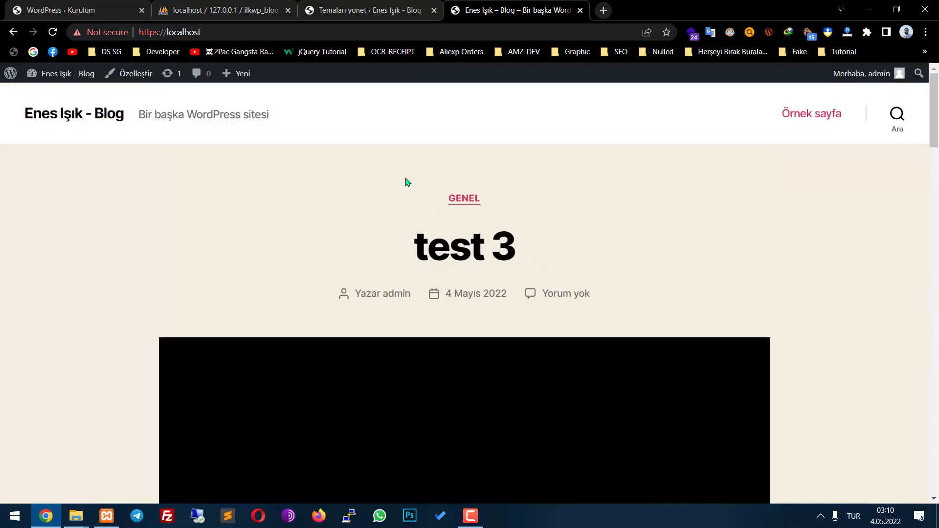
click(384, 6)
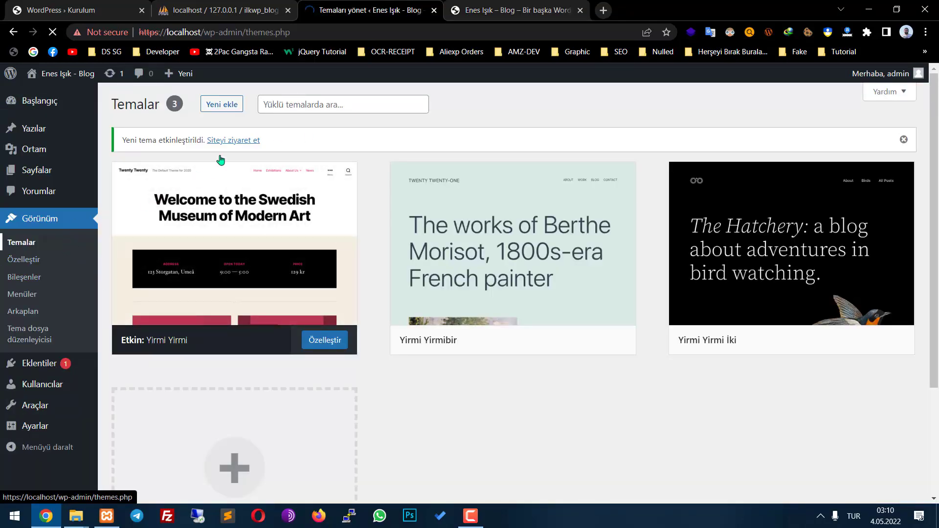
Find ColorMag in the Popular list under Add New themes and install it
click(229, 110)
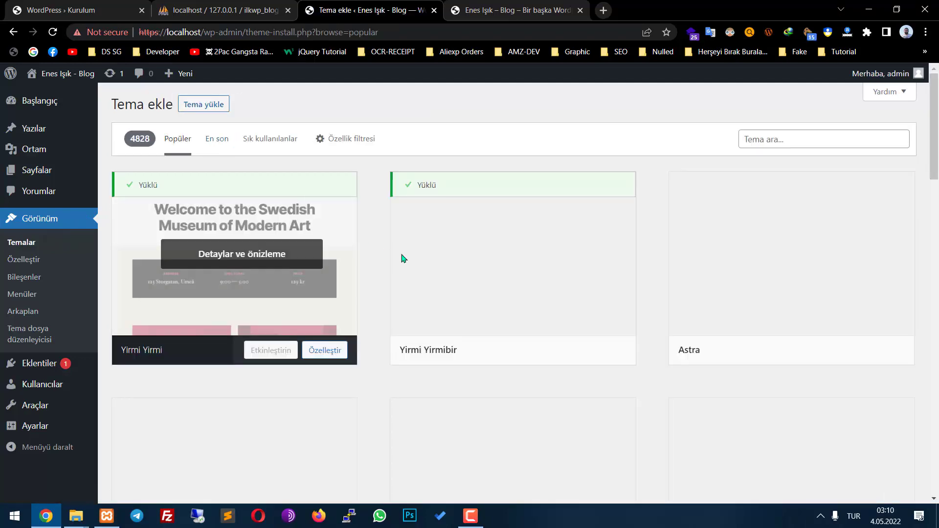
scroll(772, 301, down, 5)
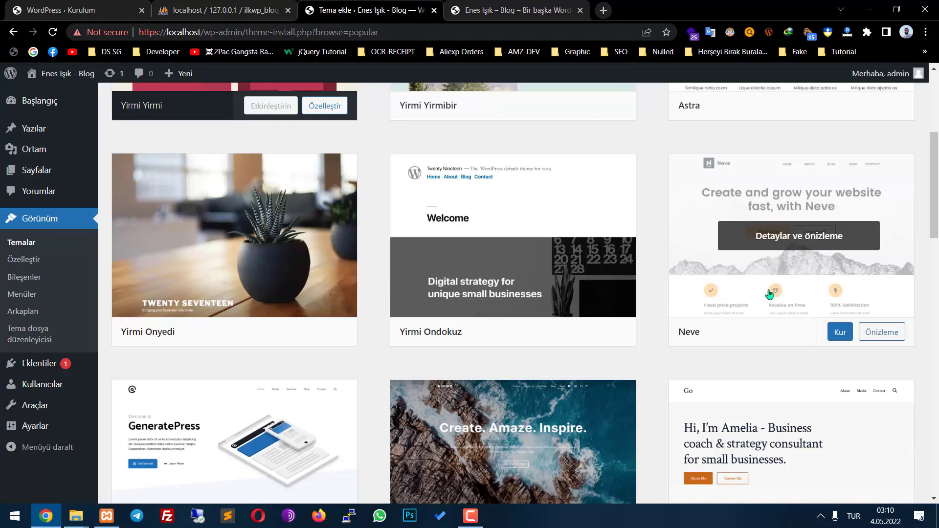
scroll(769, 294, down, 5)
scroll(335, 303, down, 12)
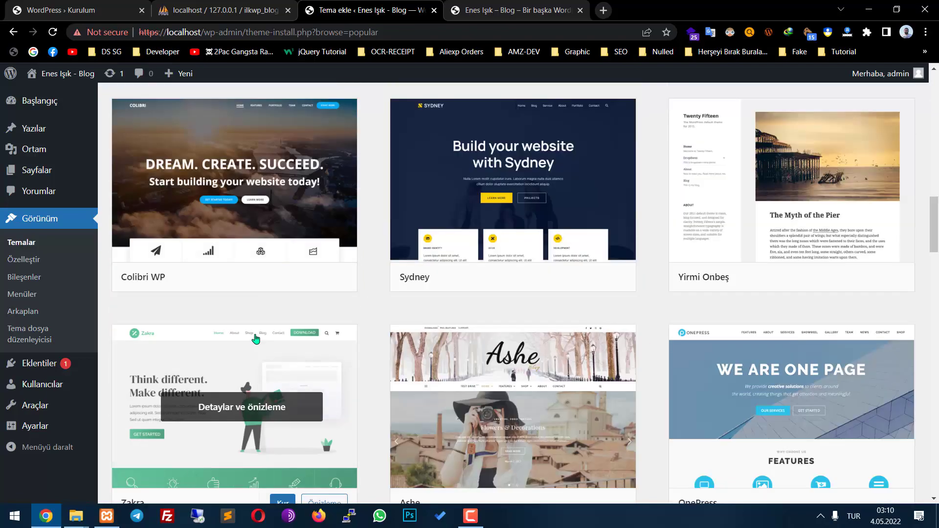
scroll(332, 352, down, 7)
scroll(371, 357, up, 12)
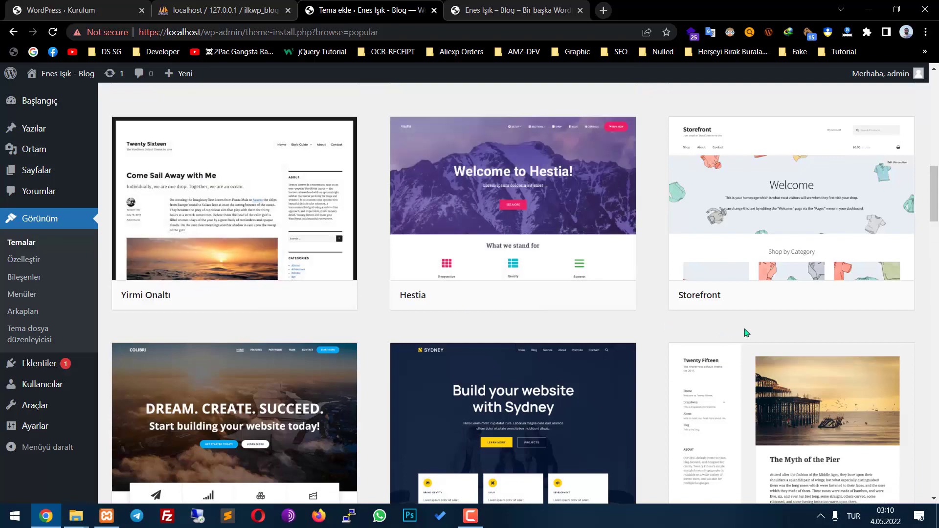
scroll(743, 281, down, 15)
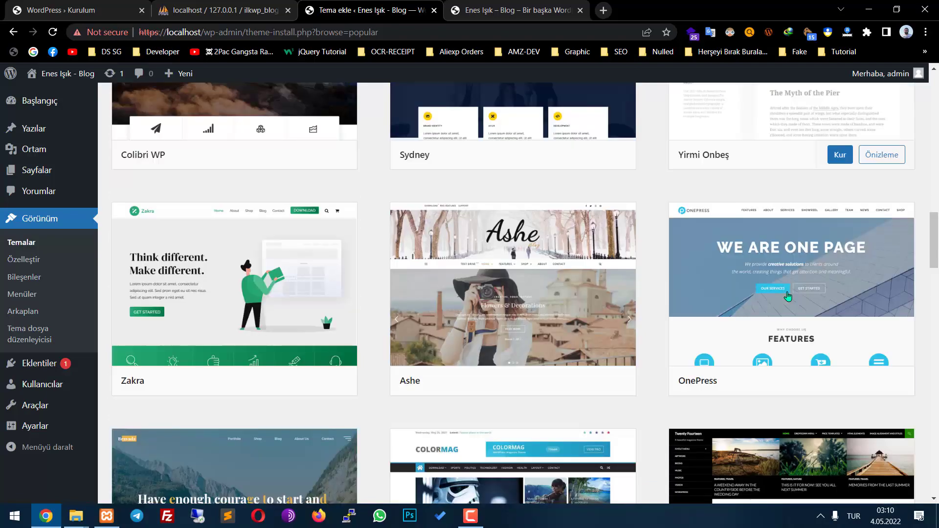
scroll(685, 318, down, 3)
scroll(489, 245, up, 3)
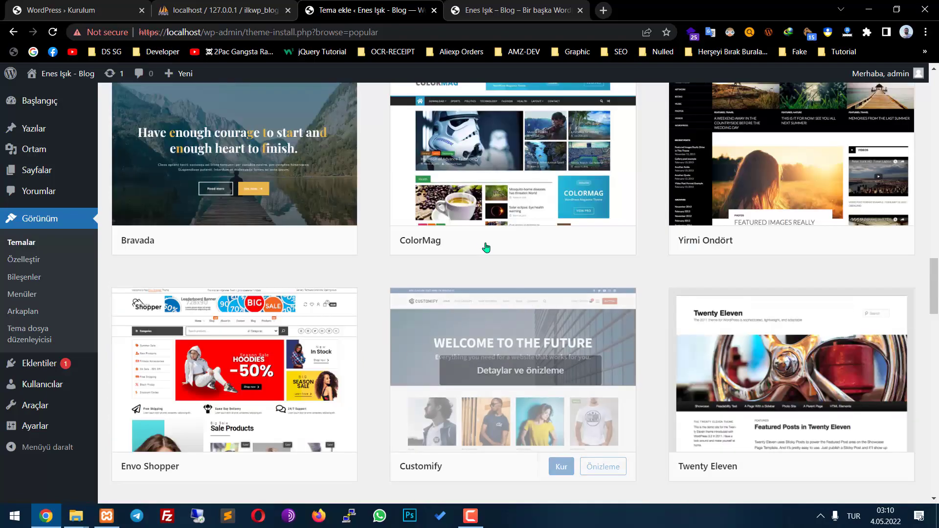
scroll(552, 277, up, 3)
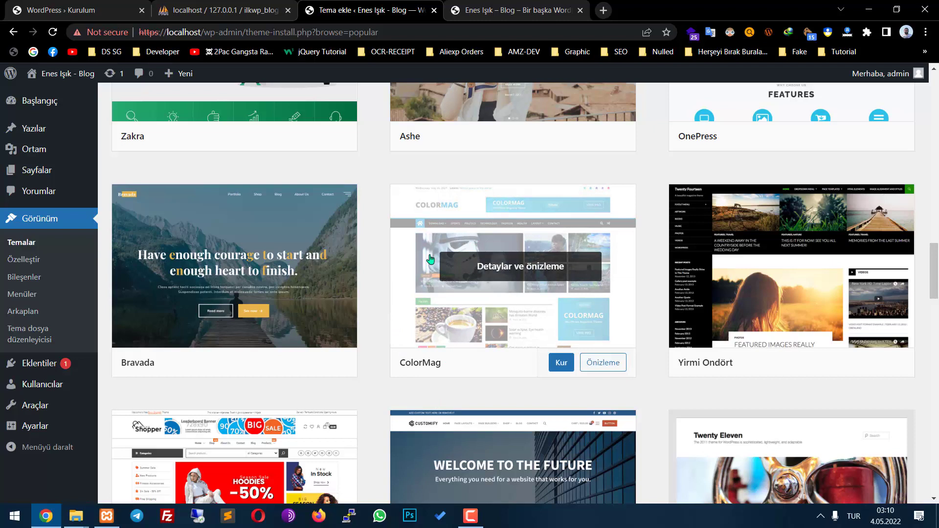
click(560, 364)
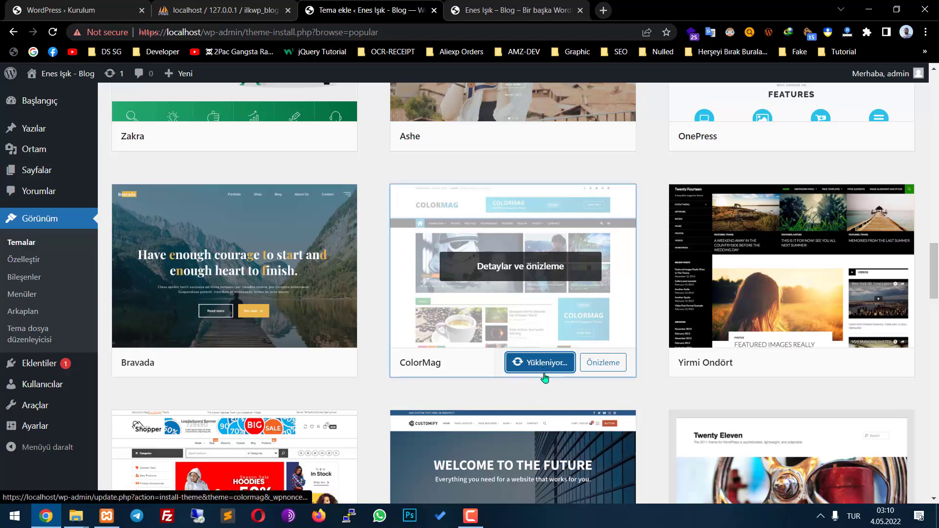
Activate the newly installed ColorMag theme
scroll(545, 377, down, 5)
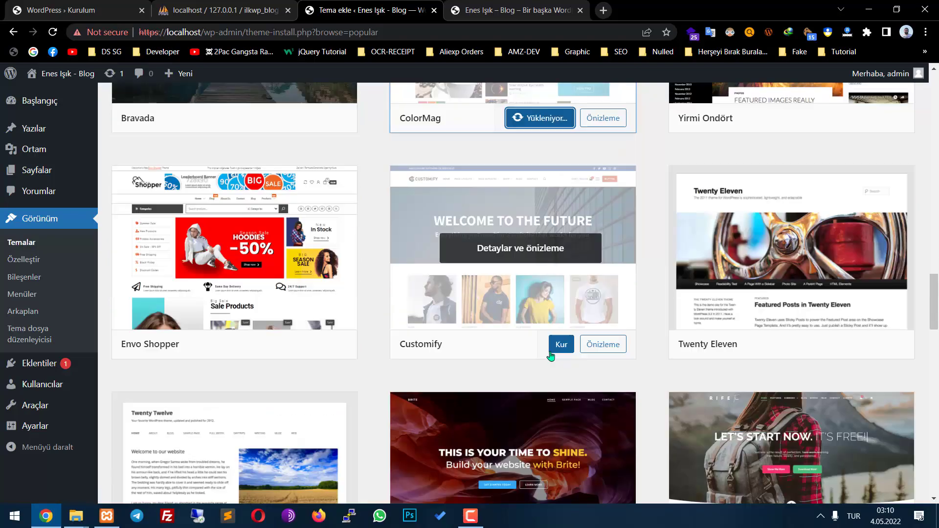
scroll(549, 351, down, 7)
scroll(549, 354, up, 12)
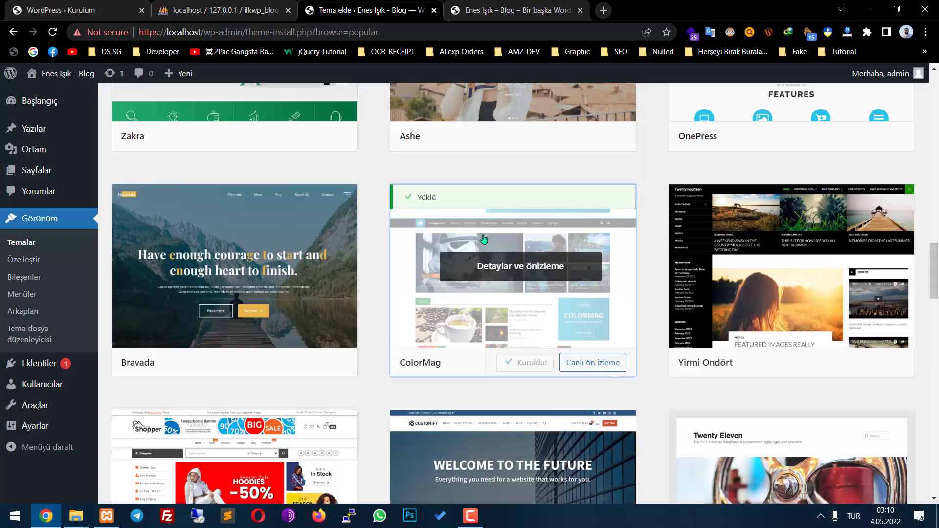
click(534, 366)
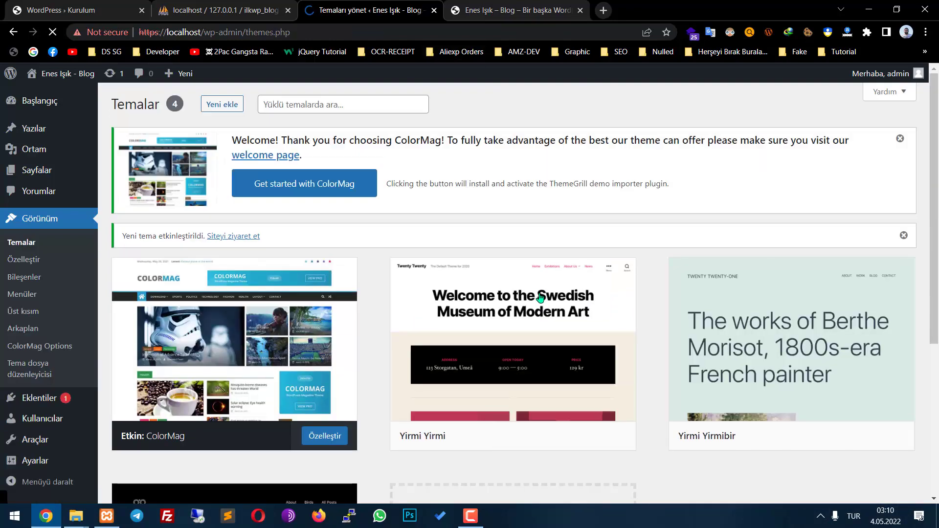
Preview the ColorMag layout on the blog's front page, then go back to the themes page
scroll(241, 182, down, 3)
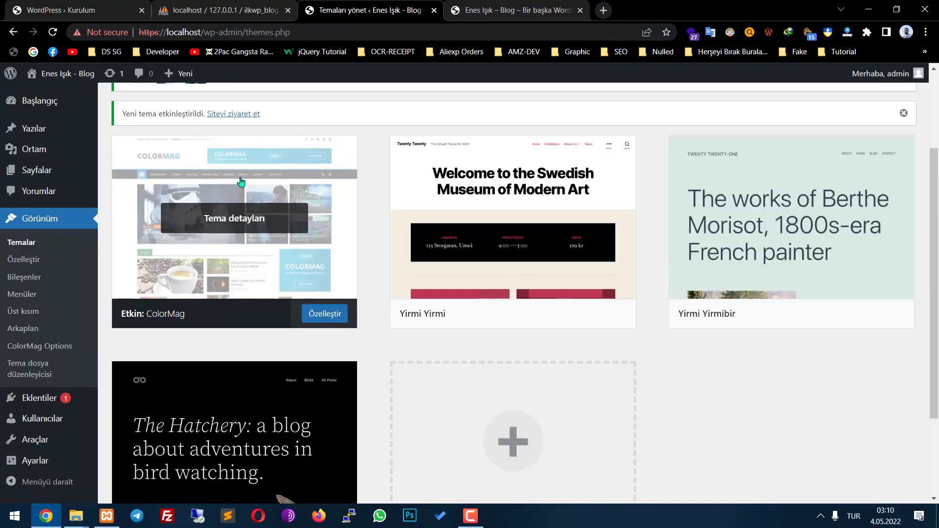
key(ctrl+Tab)
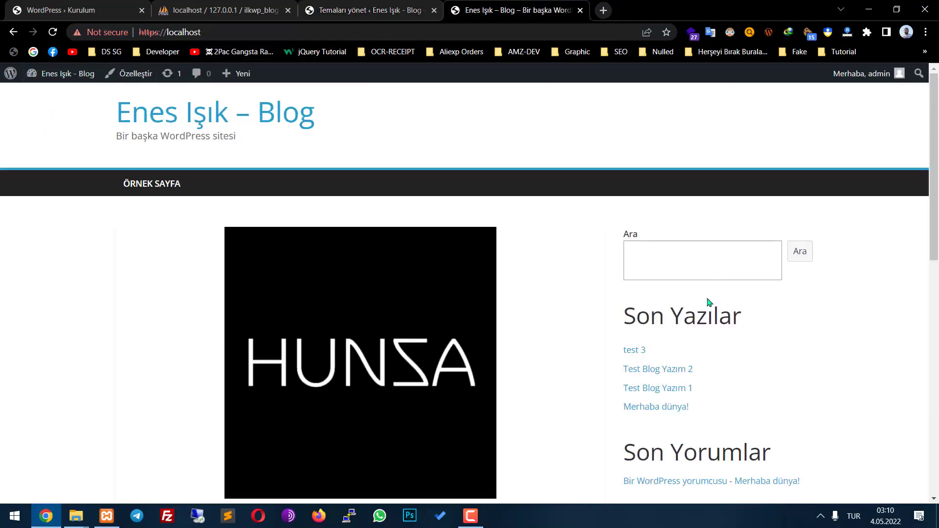
scroll(731, 279, down, 10)
scroll(515, 327, down, 3)
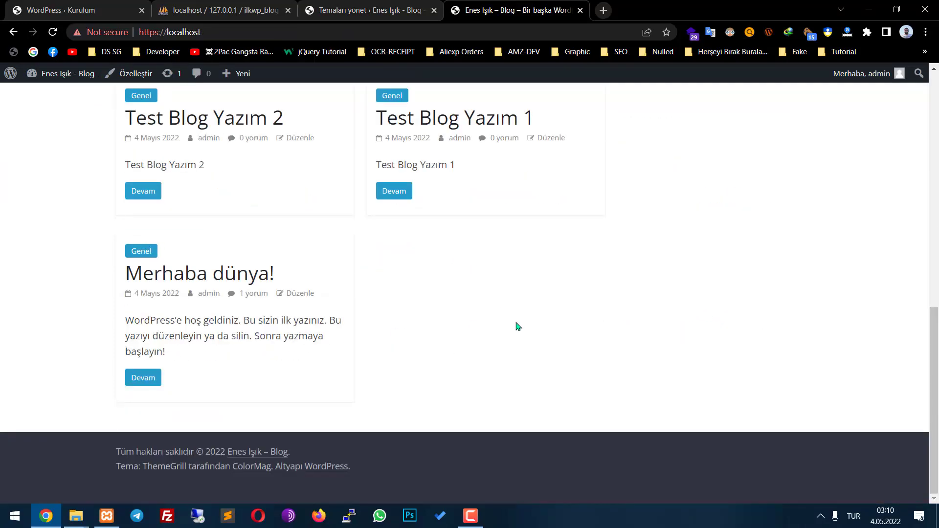
scroll(507, 314, up, 15)
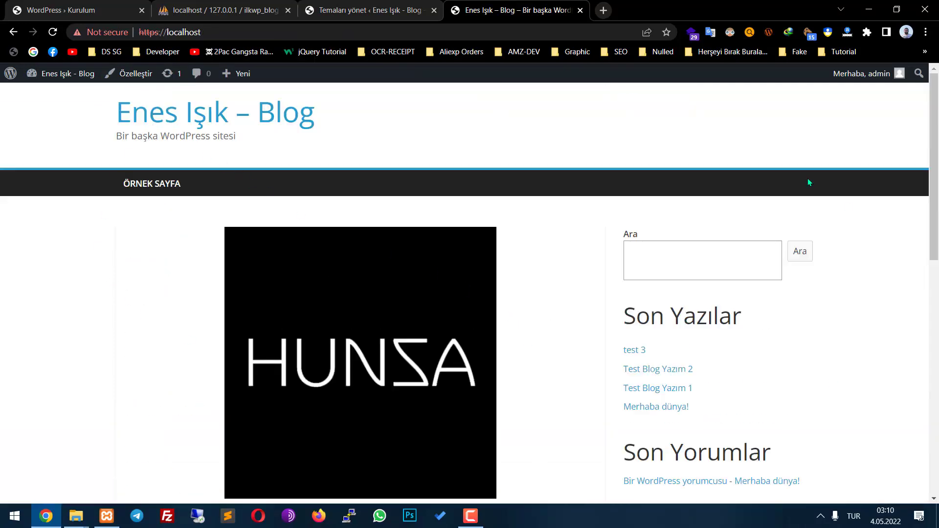
click(392, 4)
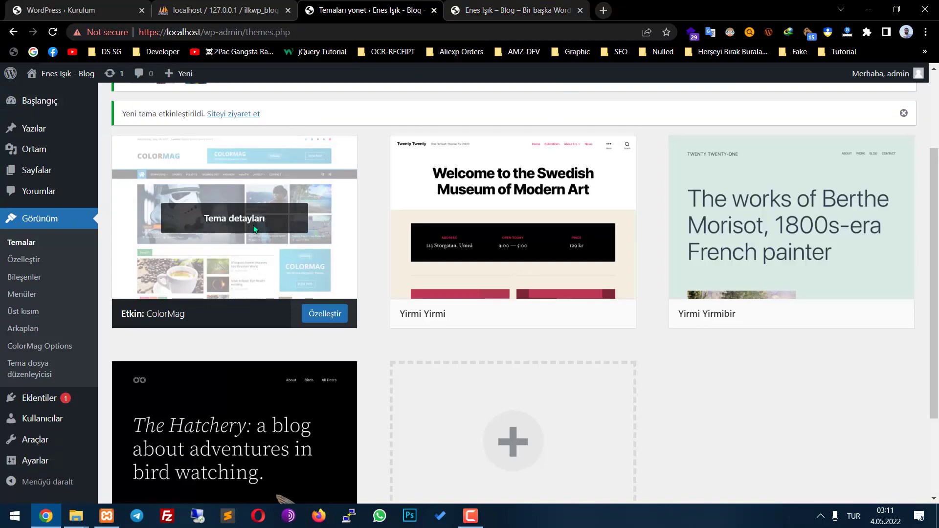
Review ColorMag's widget areas after dismissing the Widgets welcome guide, then return to the dashboard
scroll(44, 372, down, 2)
scroll(316, 425, up, 5)
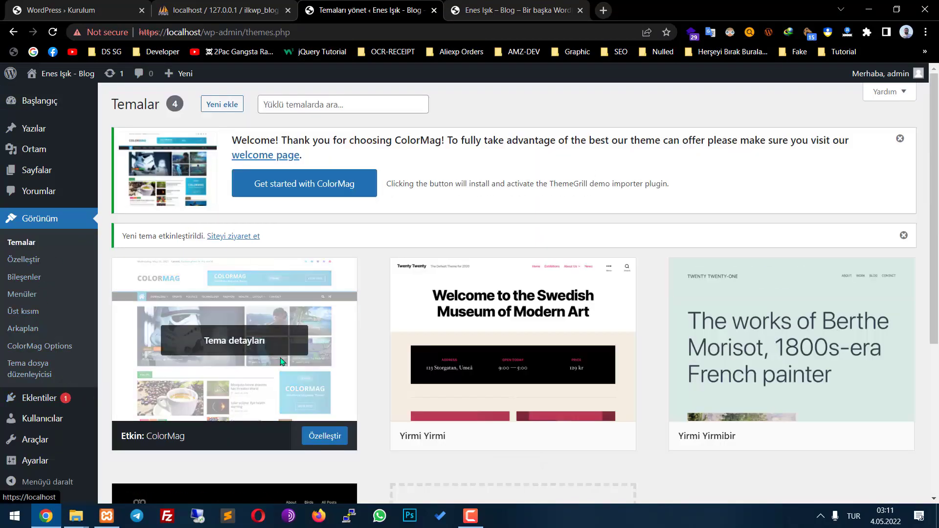
click(250, 338)
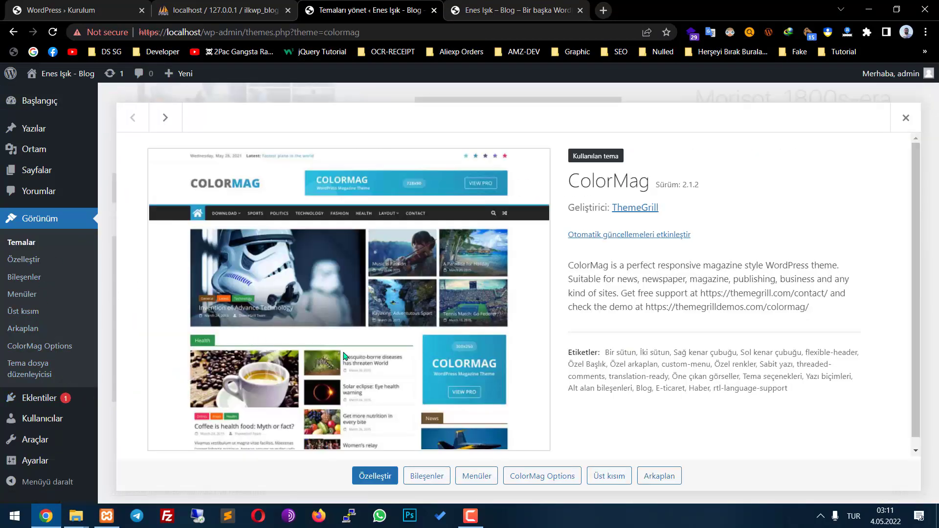
click(439, 477)
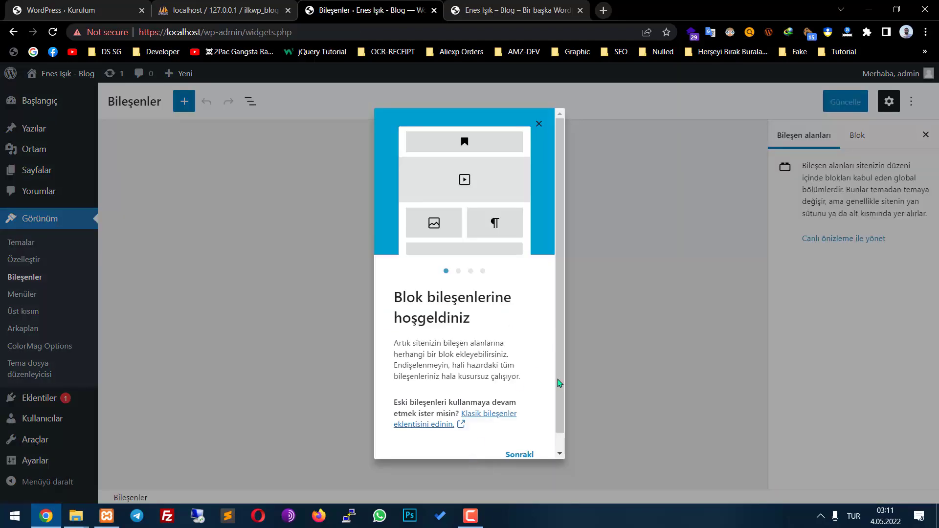
click(622, 297)
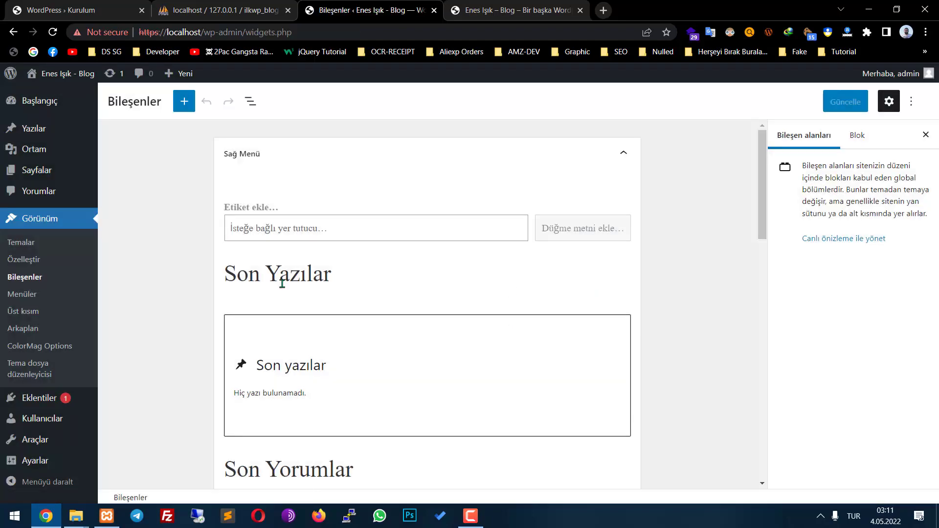
scroll(245, 274, down, 5)
scroll(39, 303, down, 2)
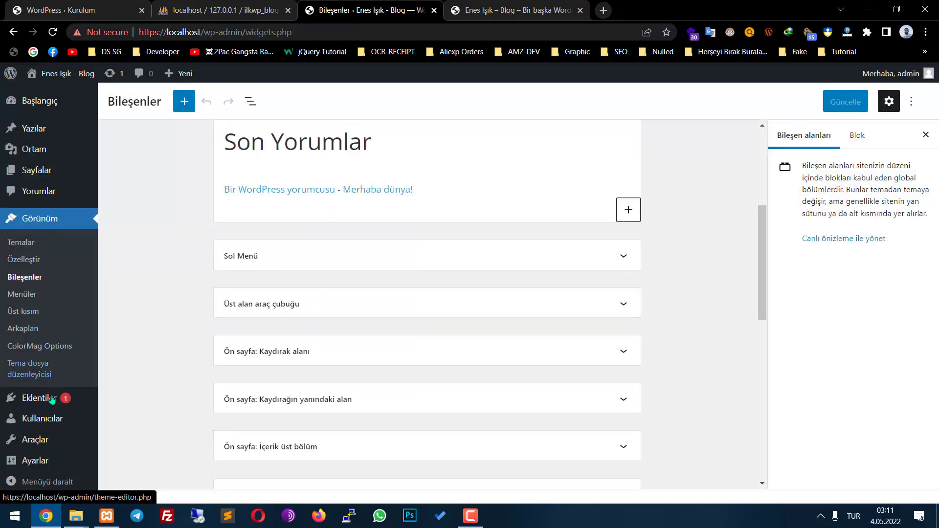
scroll(52, 400, up, 2)
click(39, 100)
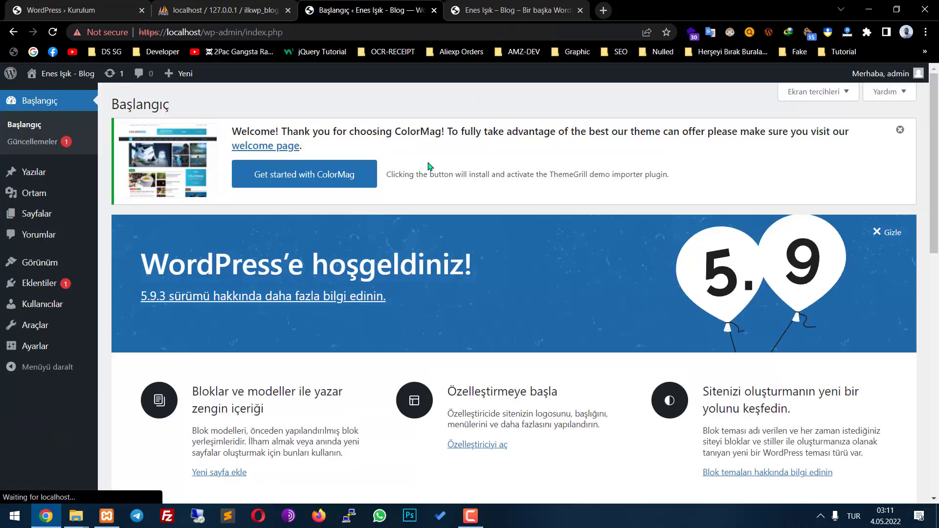
Scroll through the ColorMag front page, checking test 3, both Test Blog Yazım posts and Merhaba dünya!
scroll(428, 166, down, 7)
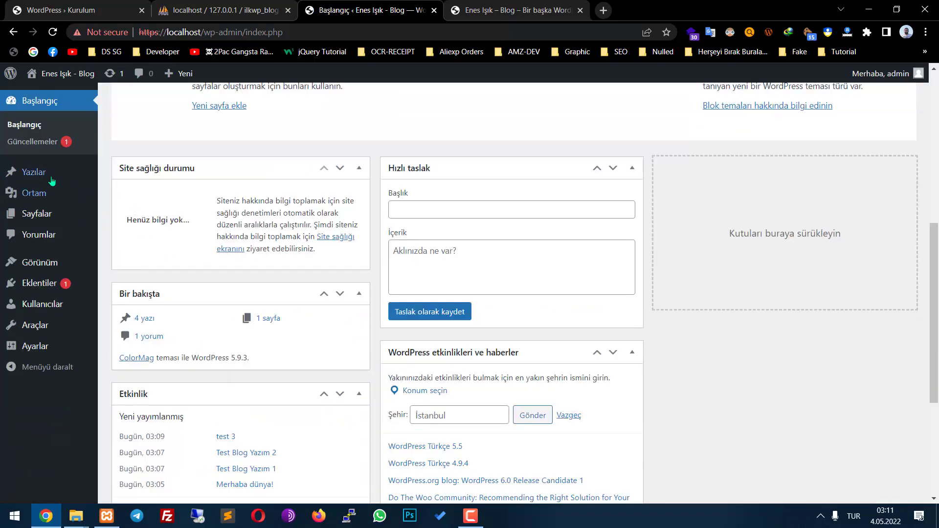
mouse_move(49, 214)
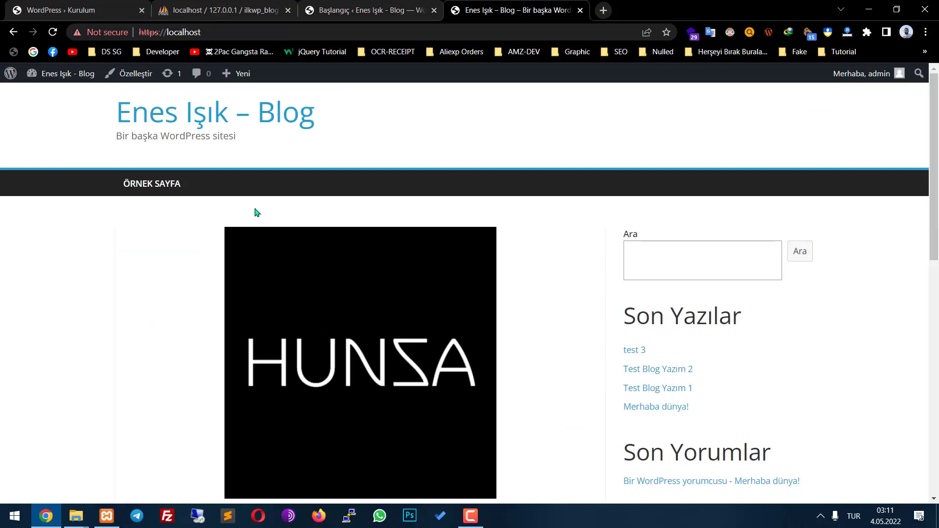
scroll(613, 303, down, 8)
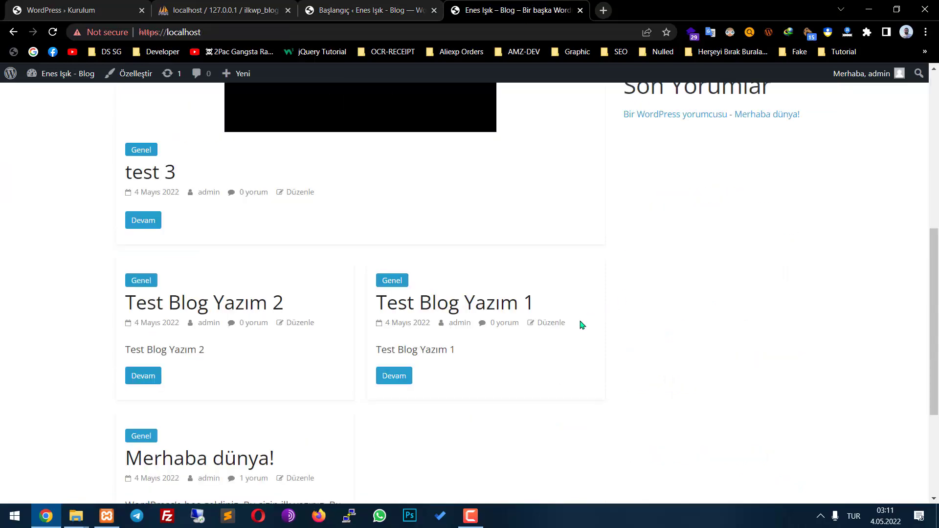
scroll(582, 325, down, 4)
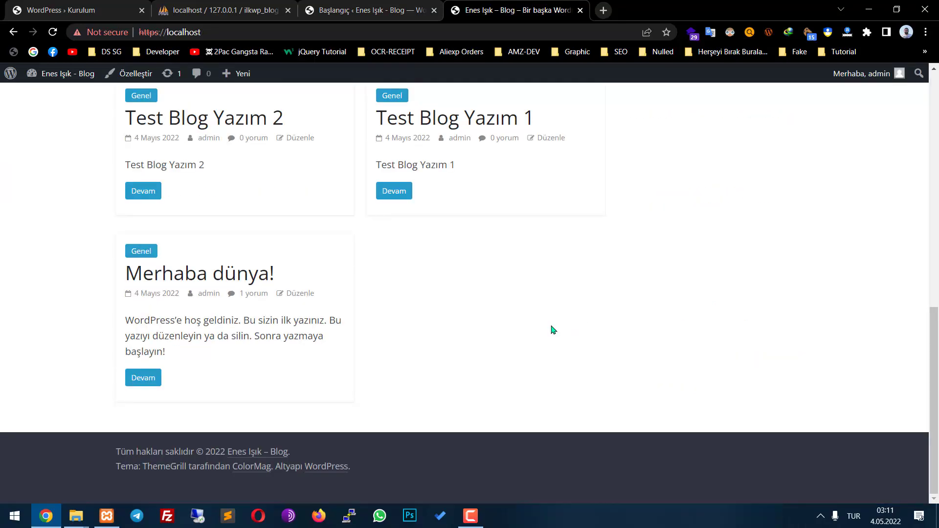
scroll(551, 329, up, 12)
scroll(489, 369, down, 12)
scroll(426, 398, up, 12)
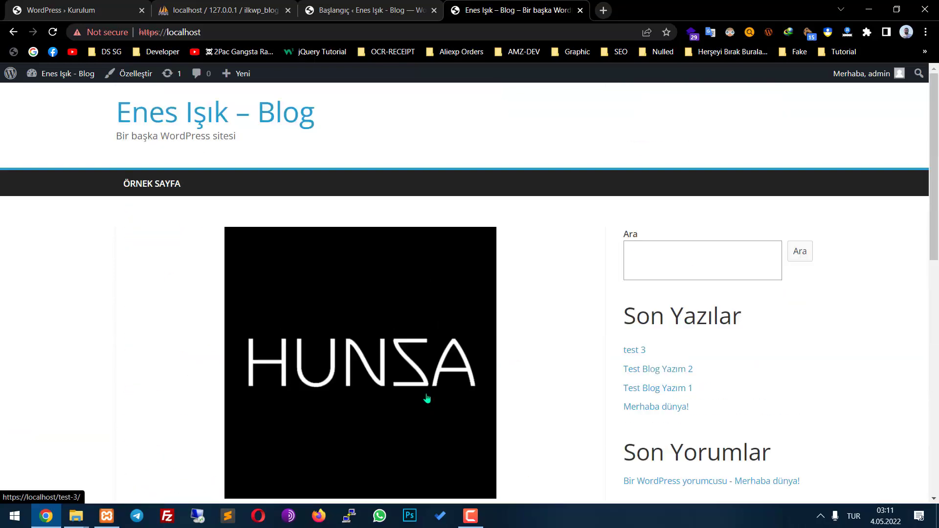